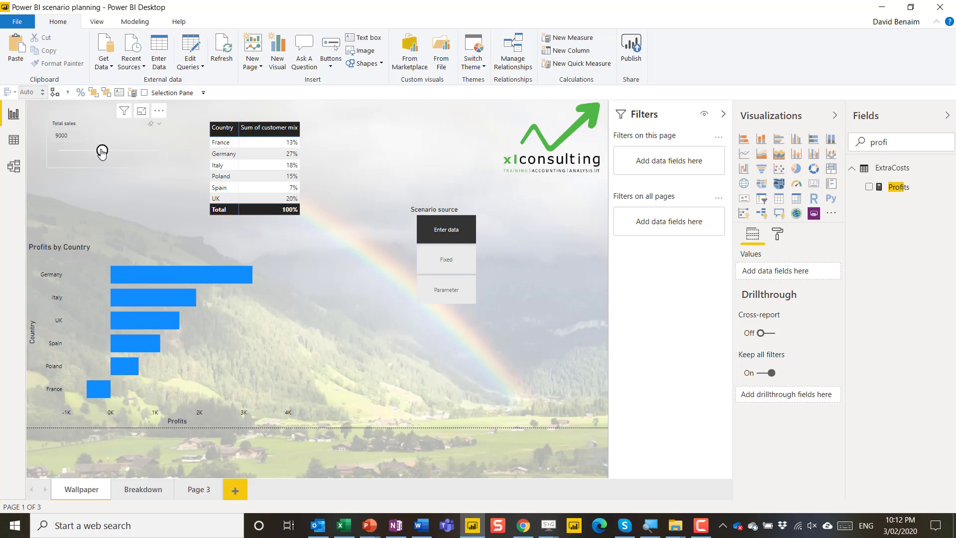
Move the Total sales slider up, then down to 7000, and deselect it.
left_click(102, 151)
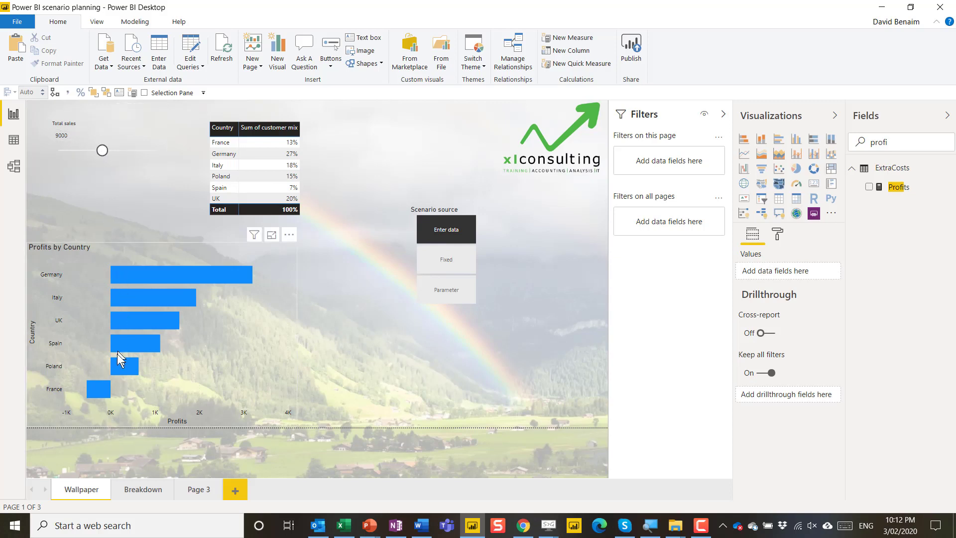
mouse_move(102, 150)
left_mouse_down()
mouse_move(128, 156)
mouse_move(79, 155)
mouse_move(107, 150)
left_mouse_up()
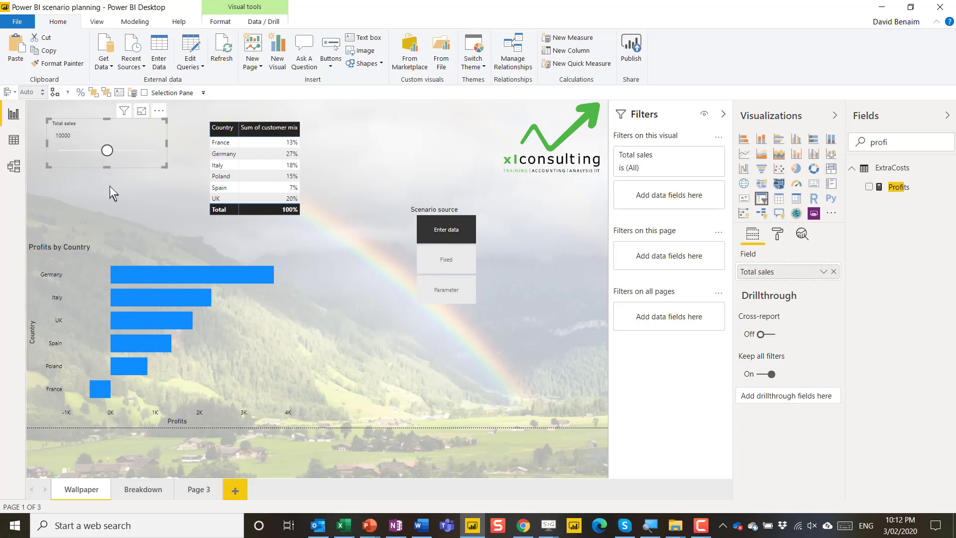
left_click_drag(107, 150, 92, 154)
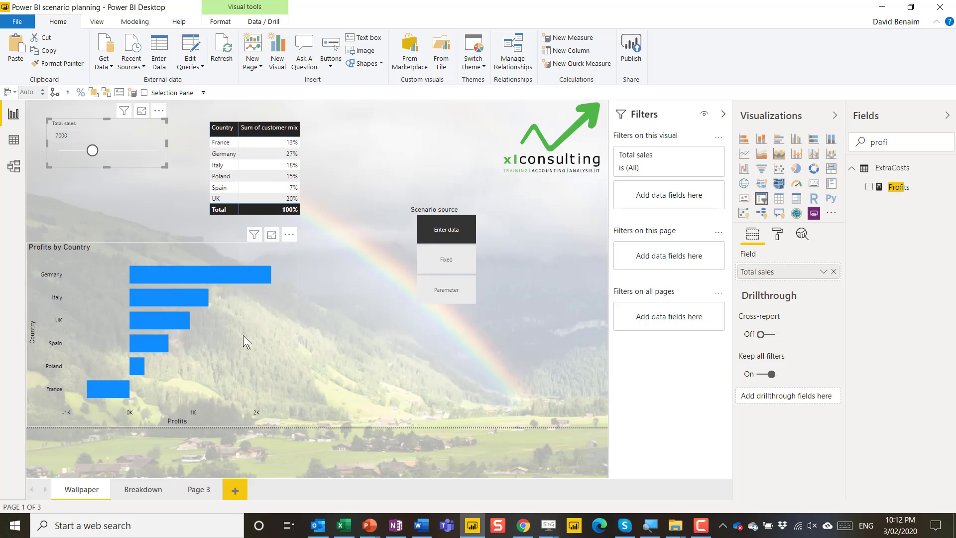
left_click(319, 320)
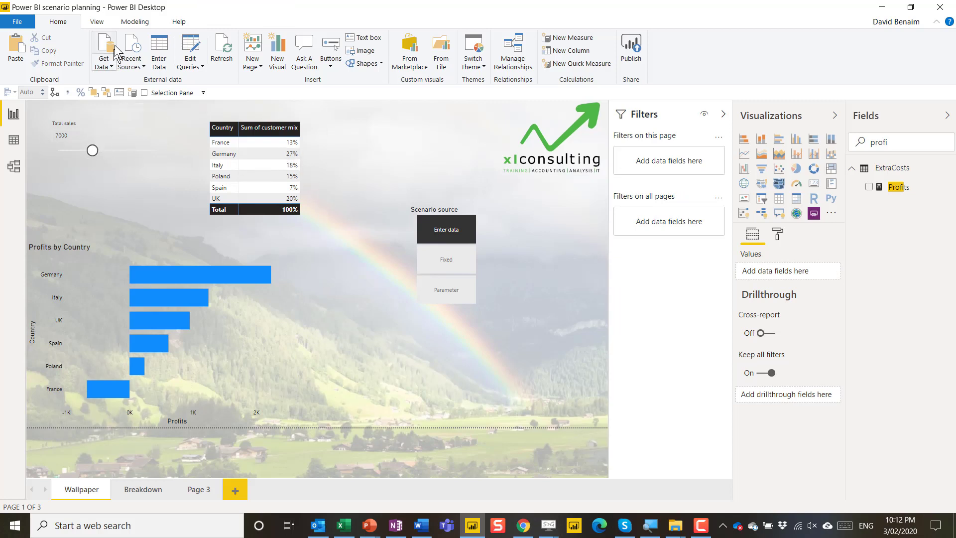
Review the country mix parameter values in Edit Parameters and close without changes.
left_click(135, 22)
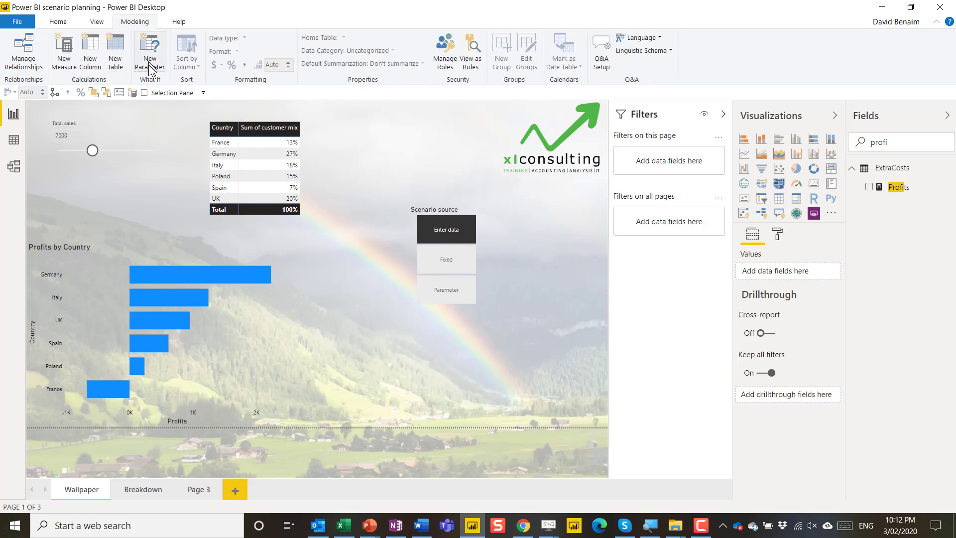
left_click(317, 162)
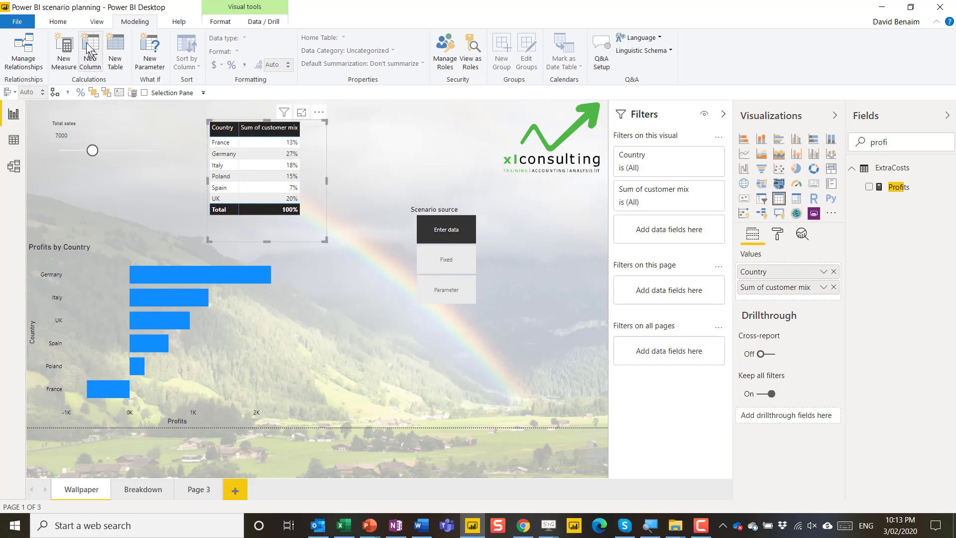
left_click(69, 24)
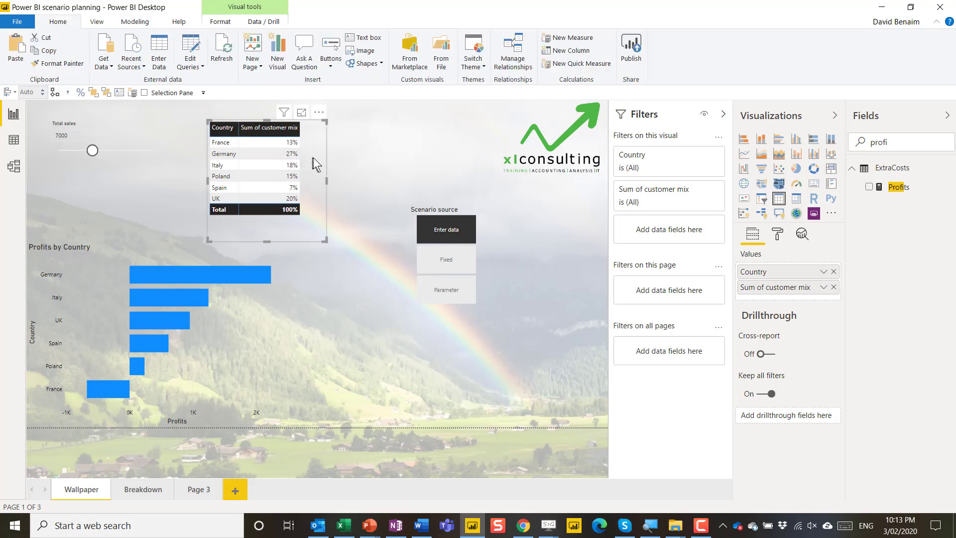
left_click(201, 65)
left_click(219, 106)
left_click(358, 204)
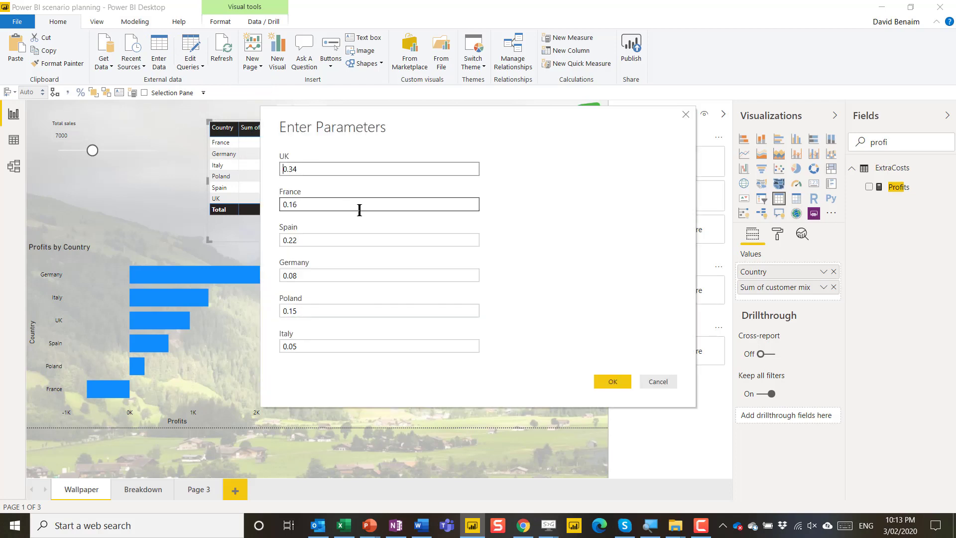
left_click(324, 167)
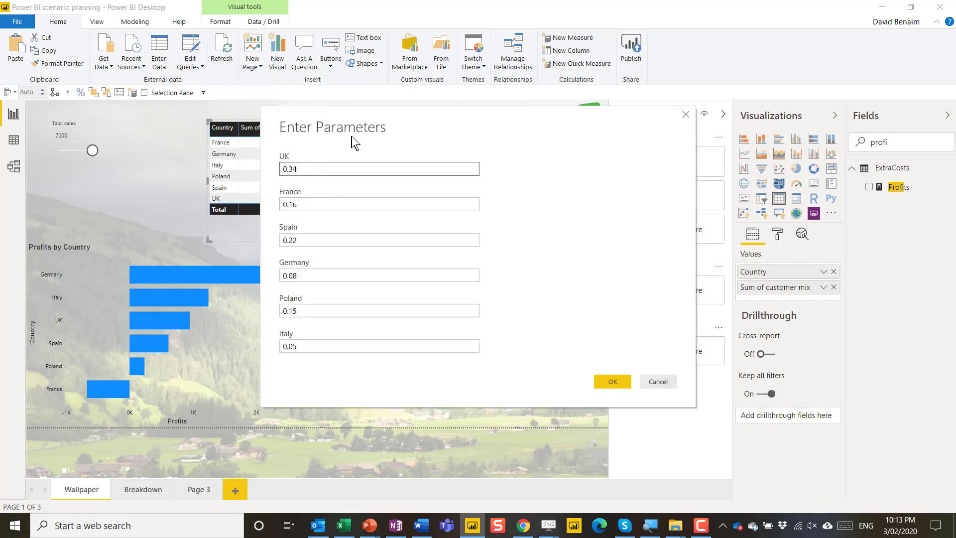
left_click_drag(359, 114, 339, 120)
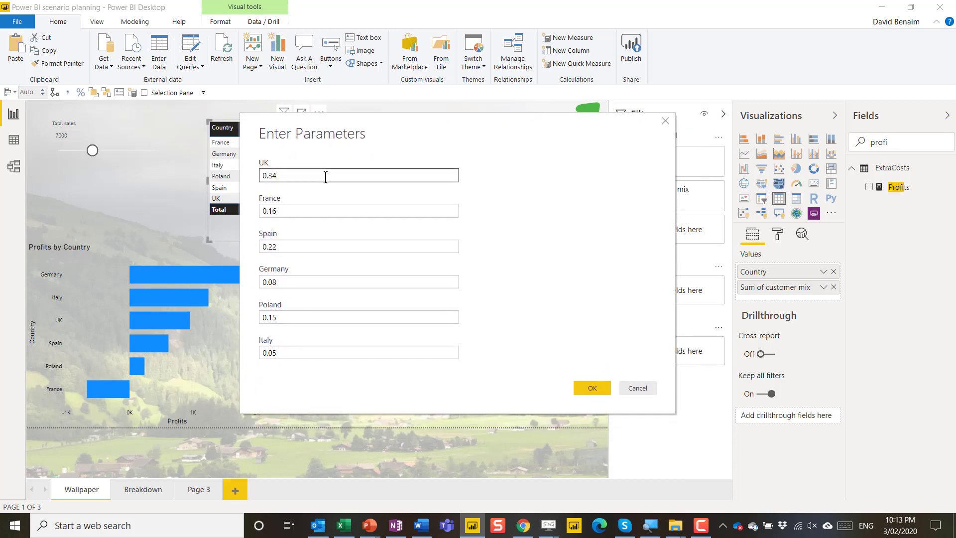
left_click_drag(287, 177, 273, 176)
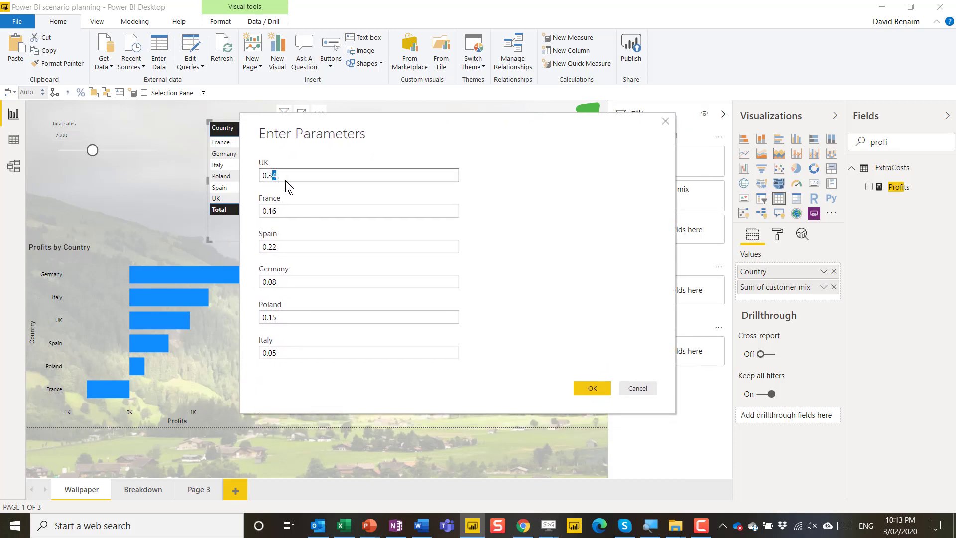
left_click(639, 388)
Switch Scenario source from Fixed to Parameter and sort the table by Sum of customer mix descending.
left_click(368, 186)
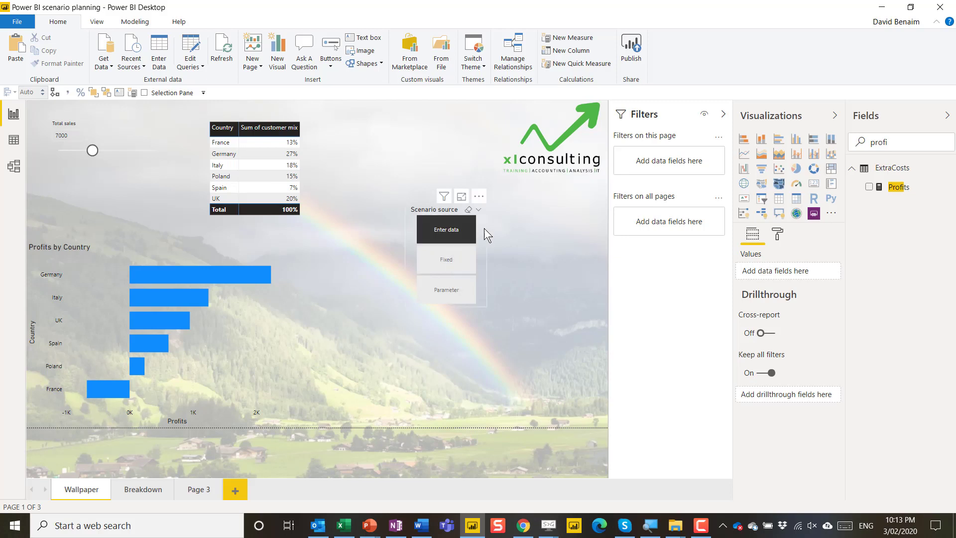
left_click_drag(484, 228, 391, 159)
left_click(365, 183)
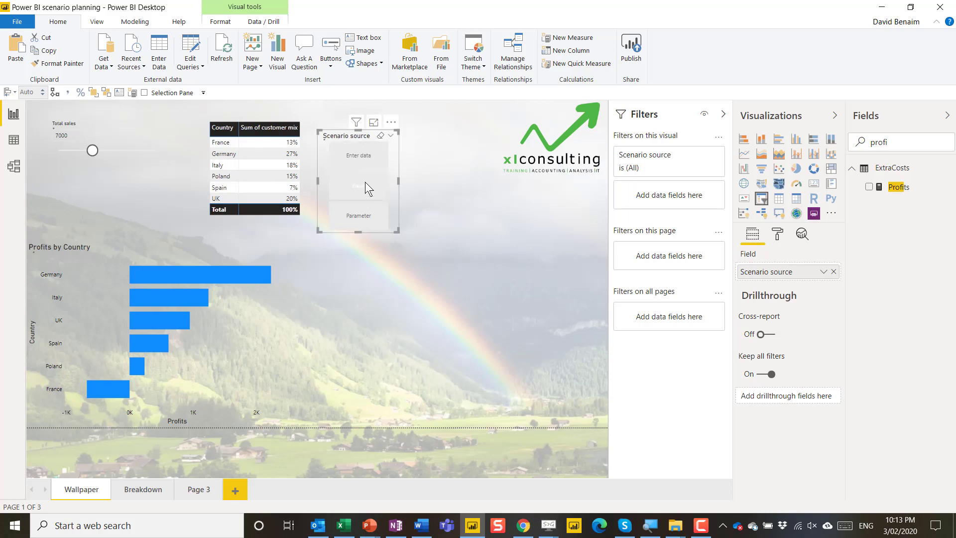
left_click(359, 213)
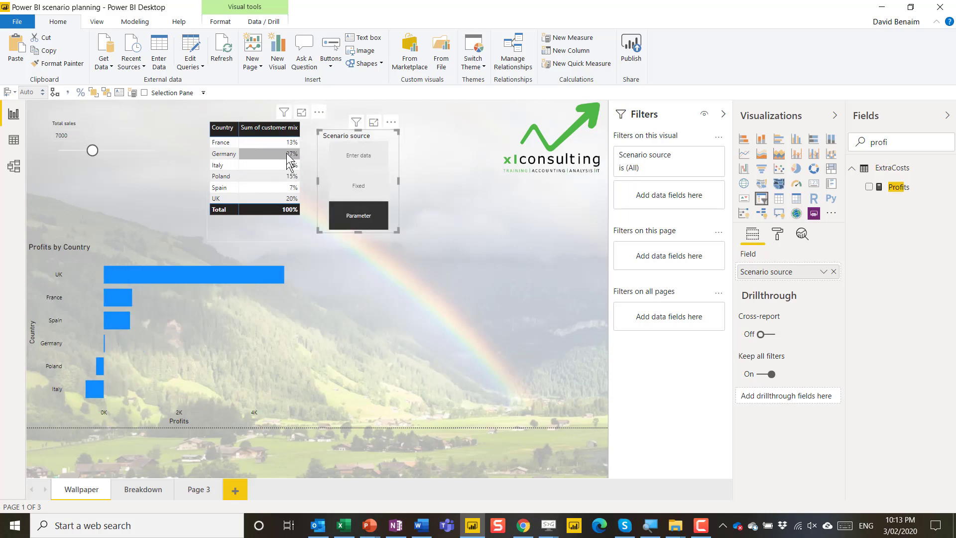
left_click(286, 130)
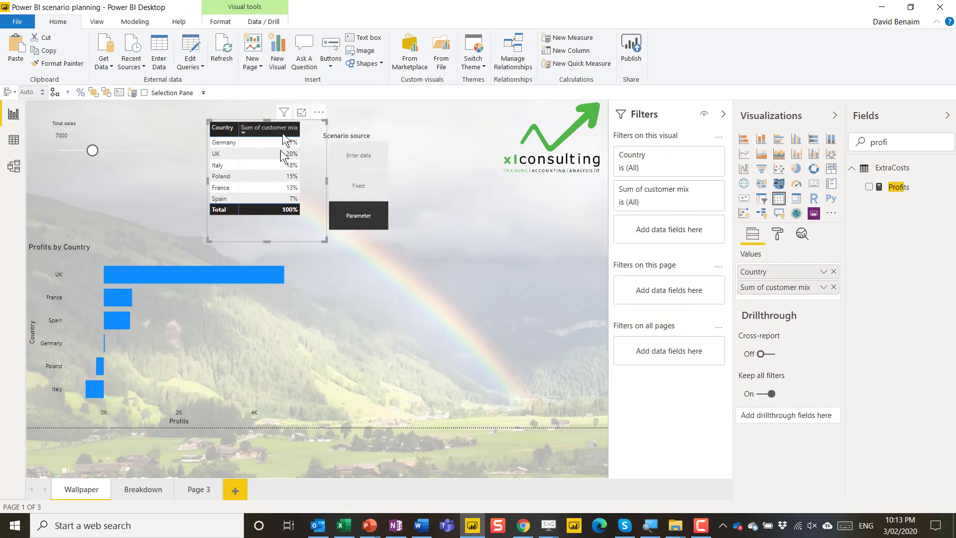
key("Tab")
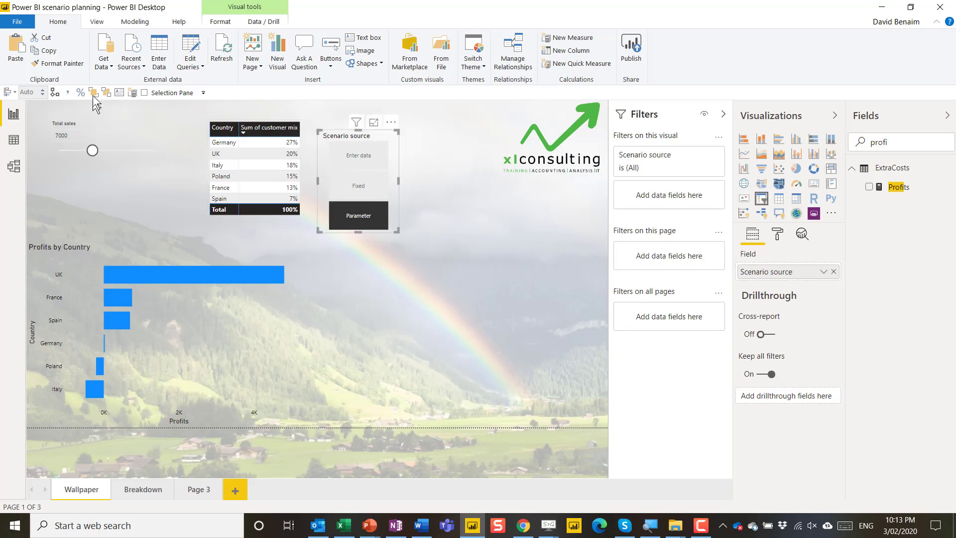
Start a new what-if parameter named Fixed costs with Whole number data type.
left_click(135, 22)
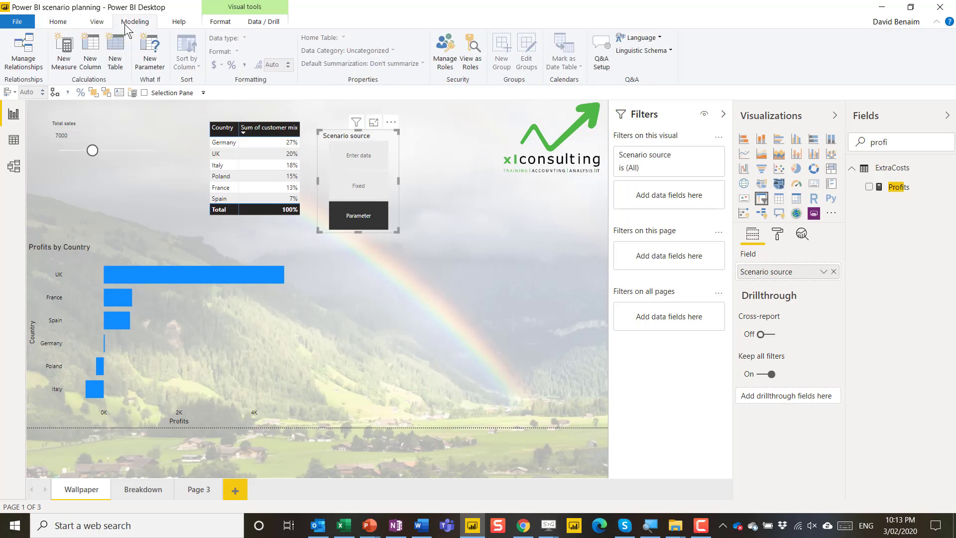
left_click(151, 57)
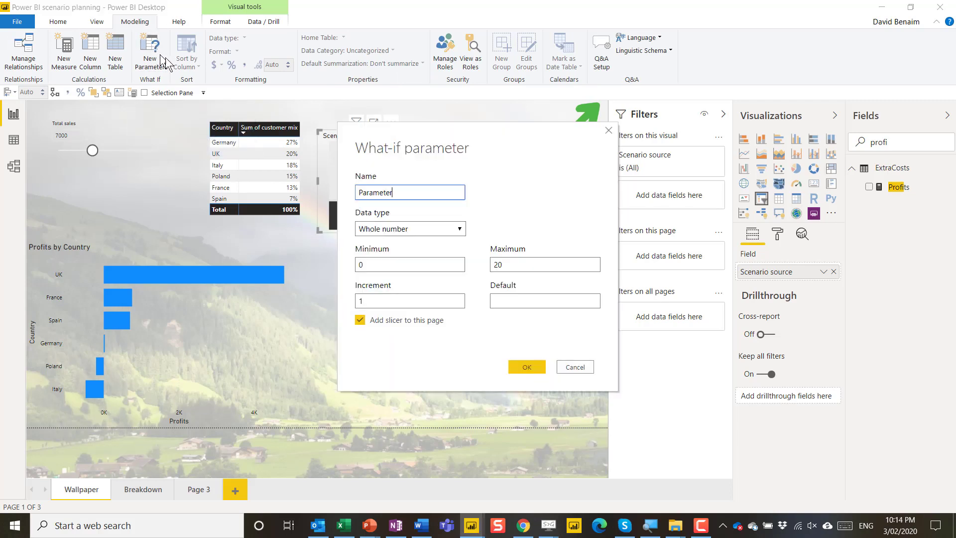
double_click(388, 193)
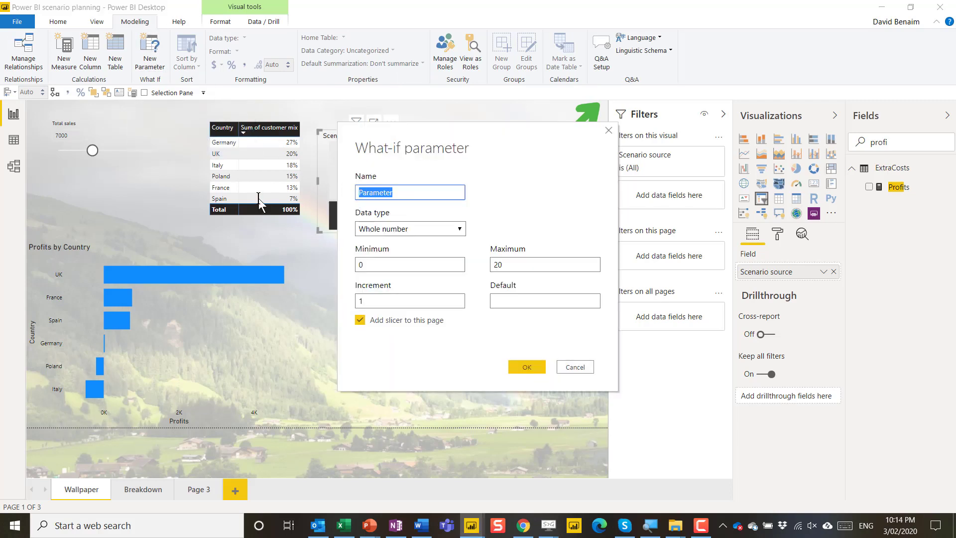
type("Fixed costs")
left_click(410, 229)
left_click(411, 228)
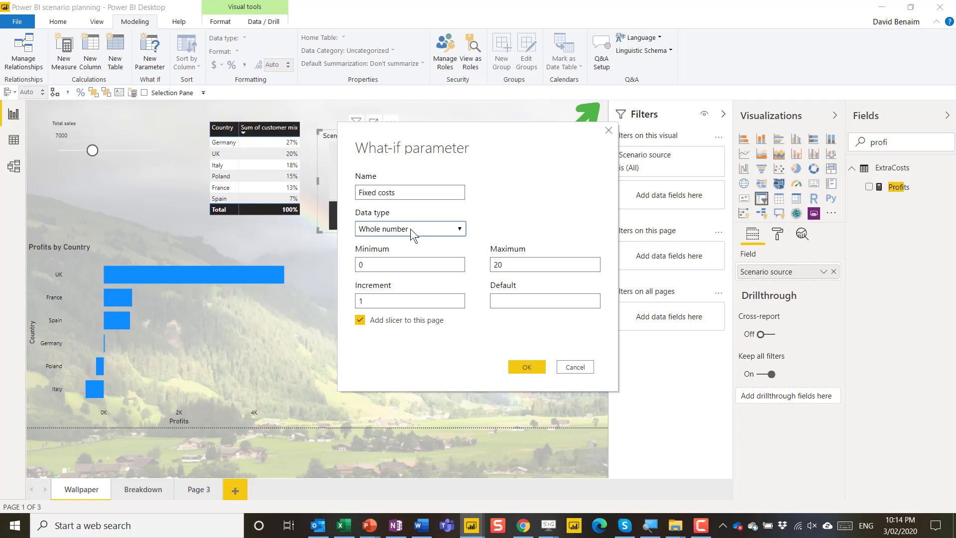
Set minimum 300, maximum 1200, increment 100 and default 400, then create the parameter.
double_click(384, 263)
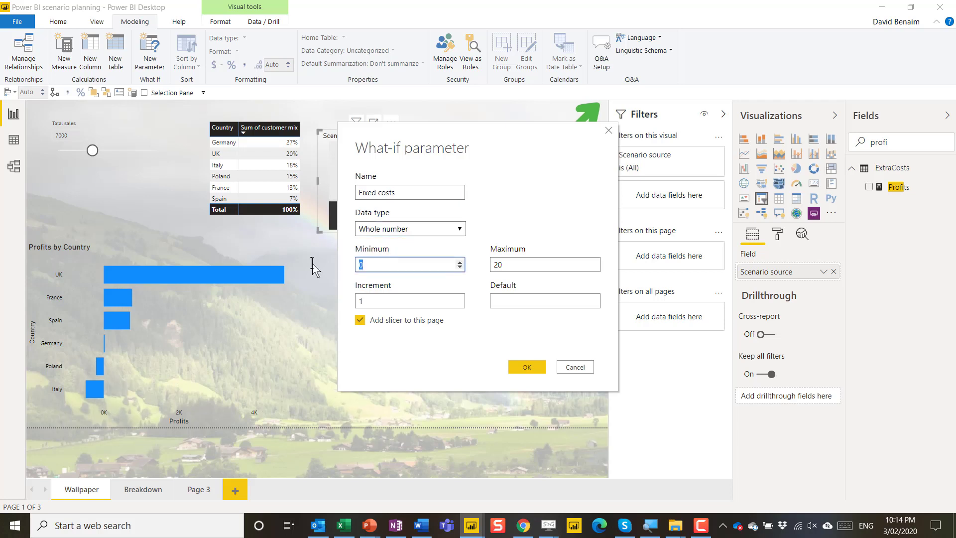
type("300")
key("Tab")
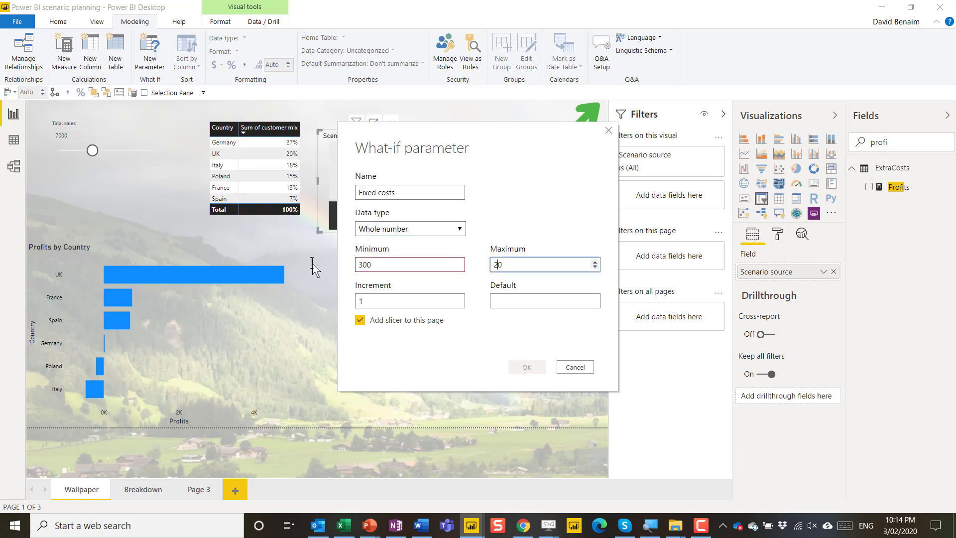
key("shift+Right")
type("1200")
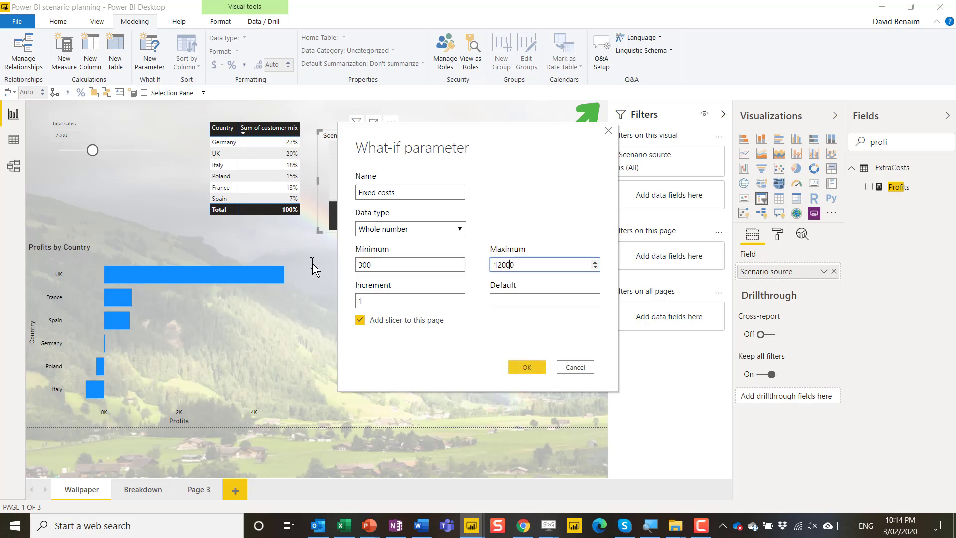
left_click(391, 301)
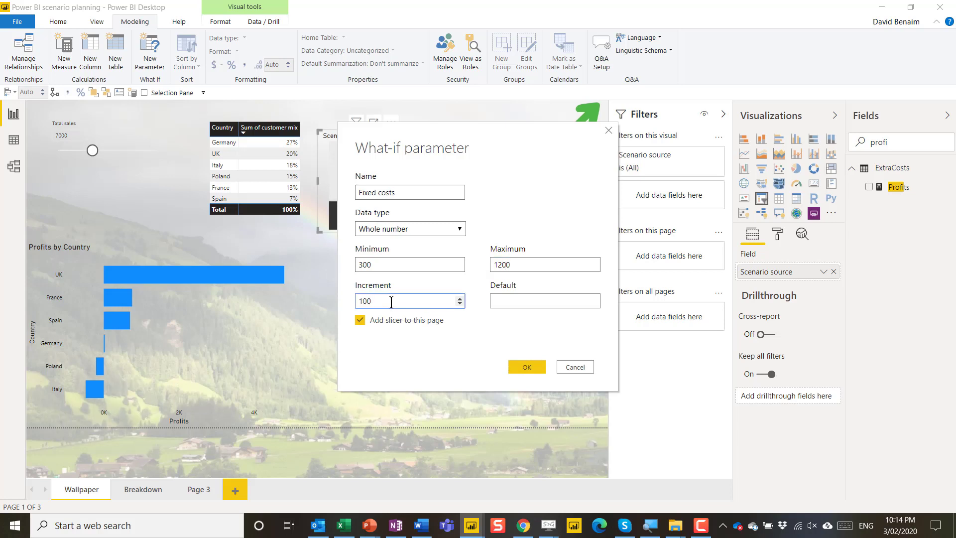
left_click(534, 300)
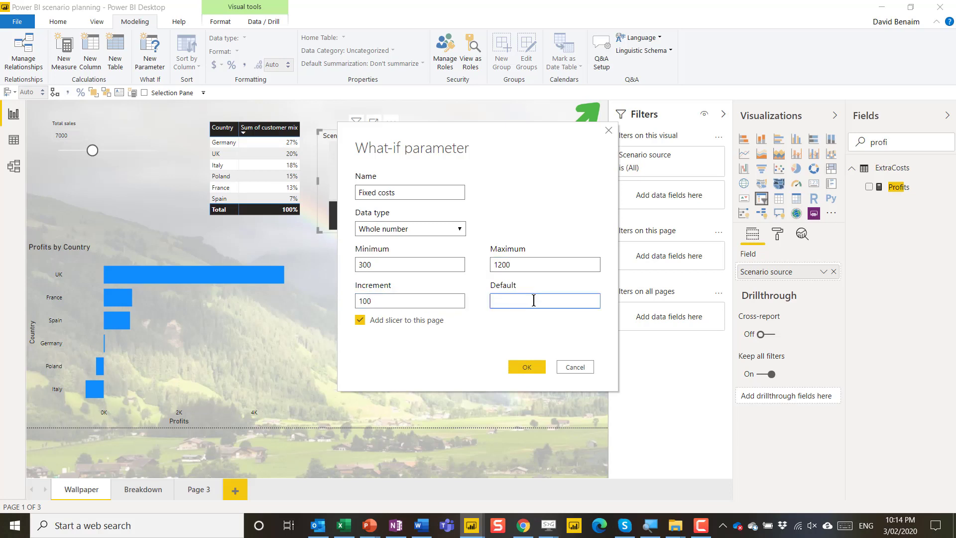
type("400")
left_click(517, 367)
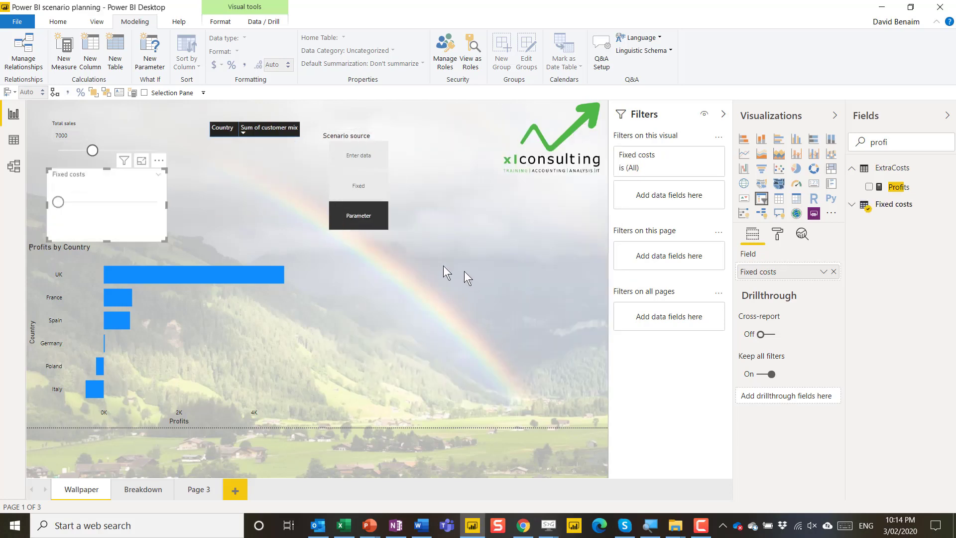
Move the Fixed costs slicer to the canvas centre and add Fixed costs Value as a card.
left_click_drag(120, 175, 406, 338)
left_click(378, 344)
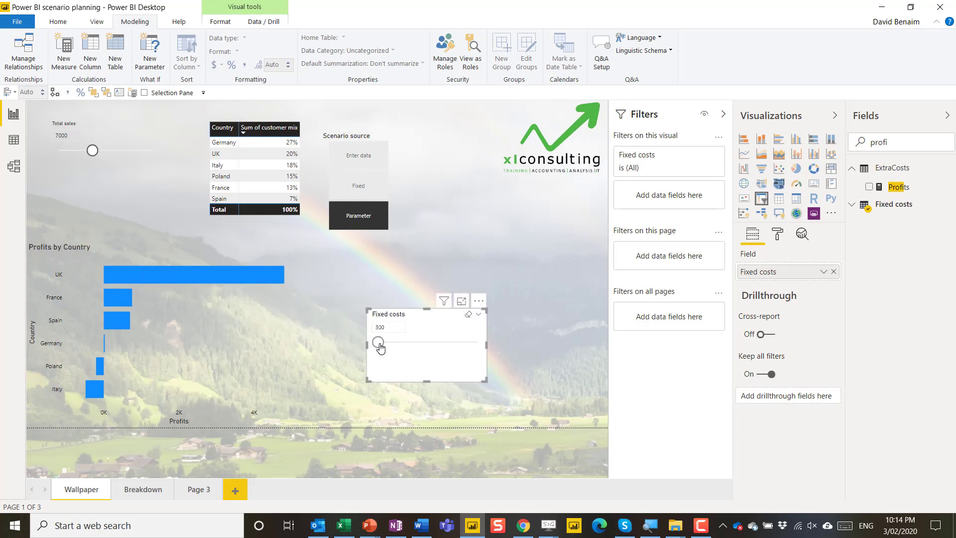
left_click(868, 207)
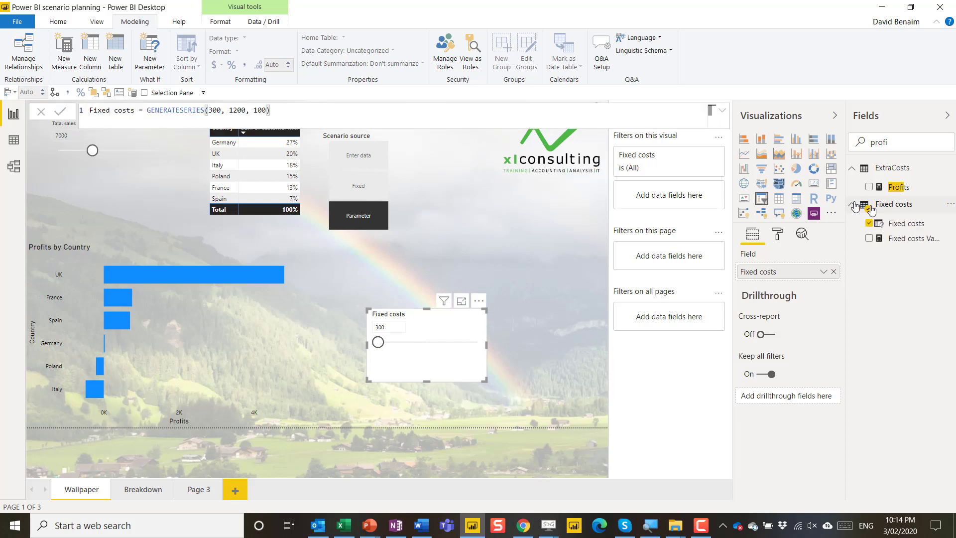
left_click(895, 228)
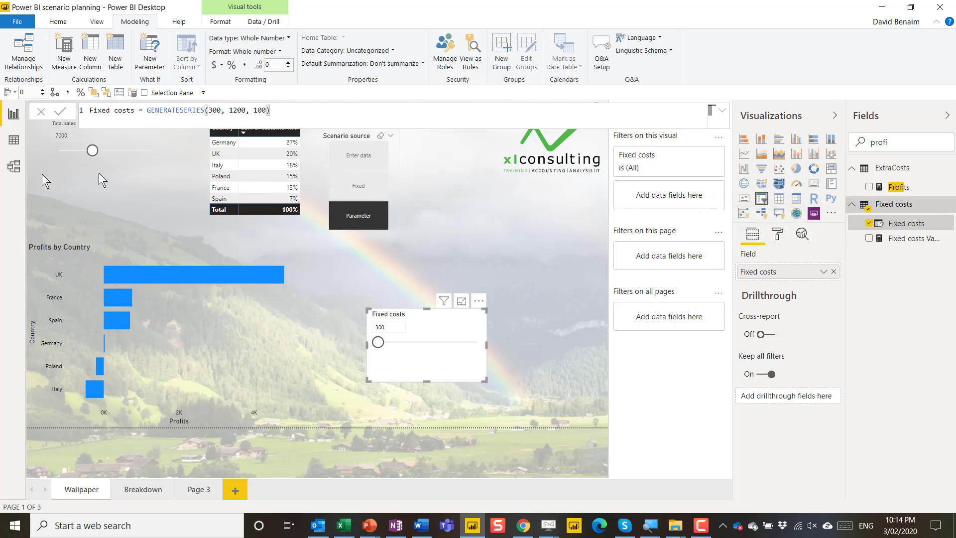
left_click(882, 240)
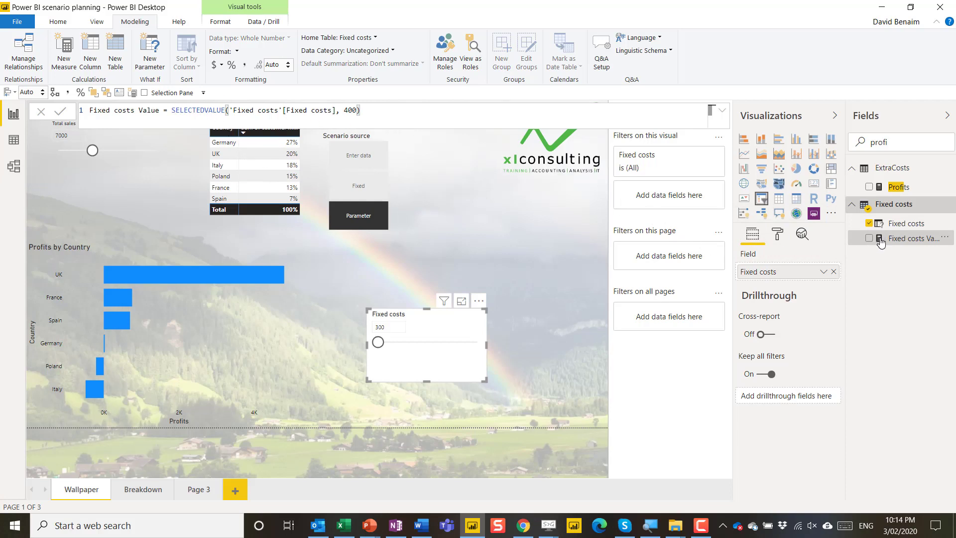
left_click_drag(881, 239, 537, 256)
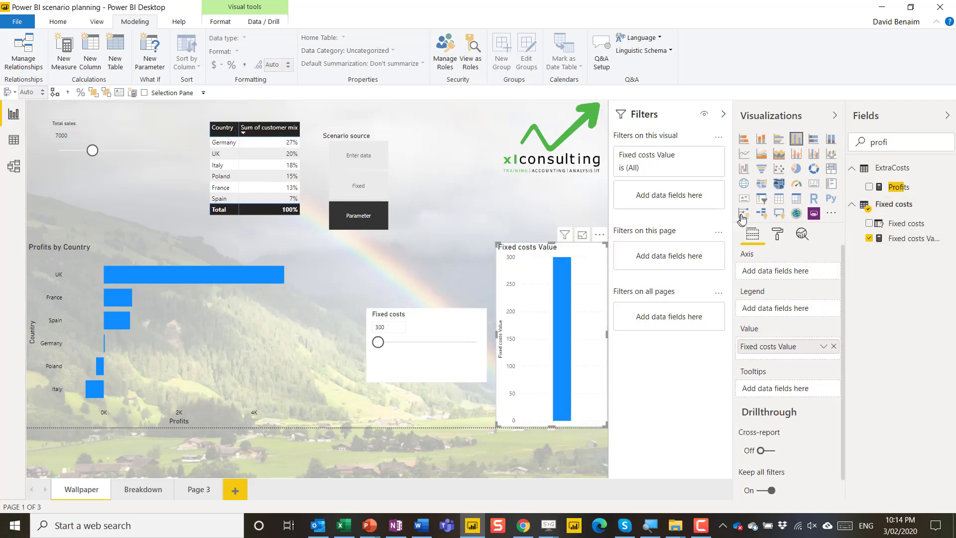
left_click(831, 183)
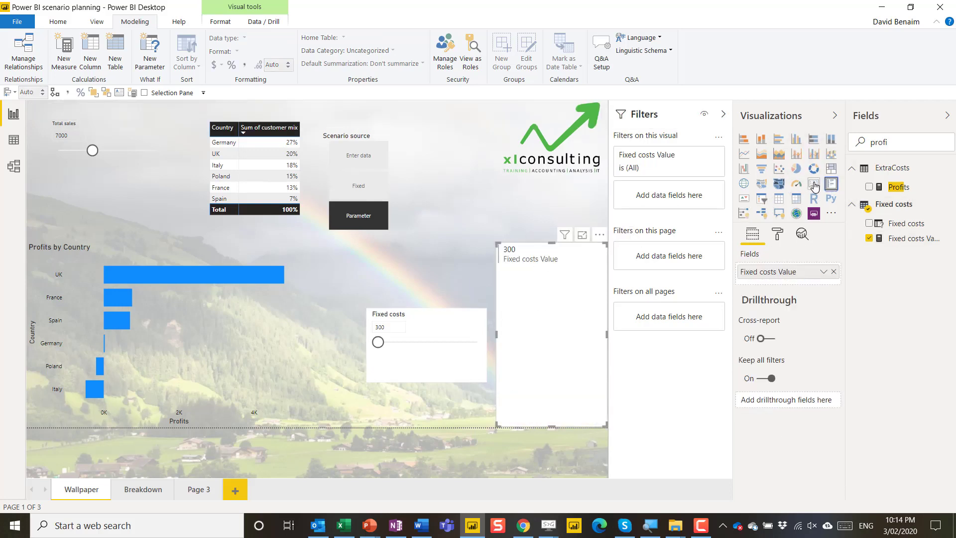
left_click(813, 183)
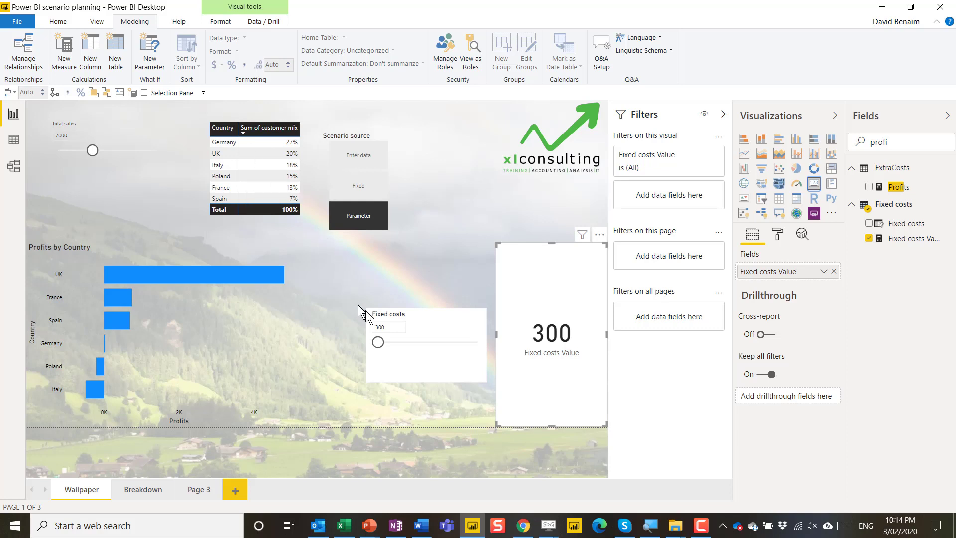
Change Fixed costs Value to SELECTEDVALUE('Fixed costs'[Fixed costs],400) and clear the slicer.
left_click_drag(377, 343, 411, 343)
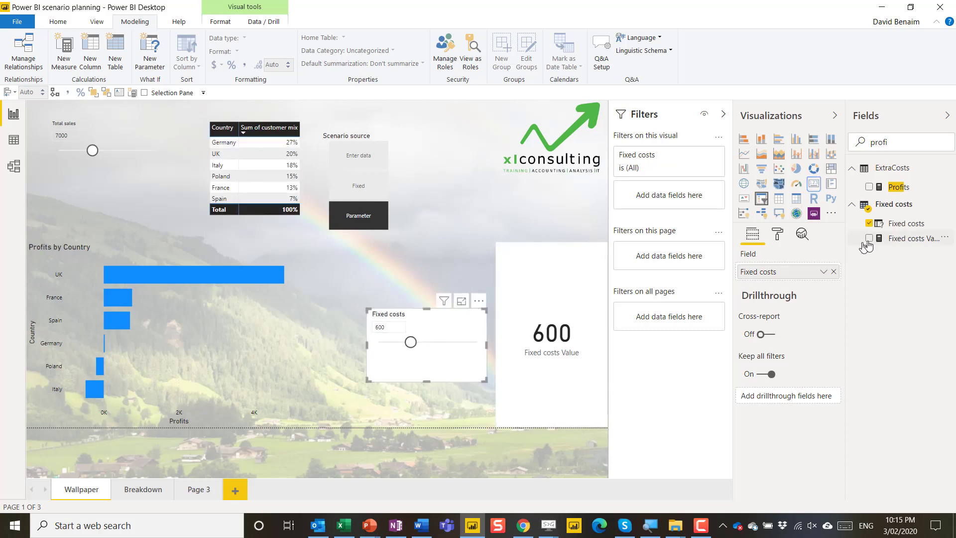
left_click(888, 239)
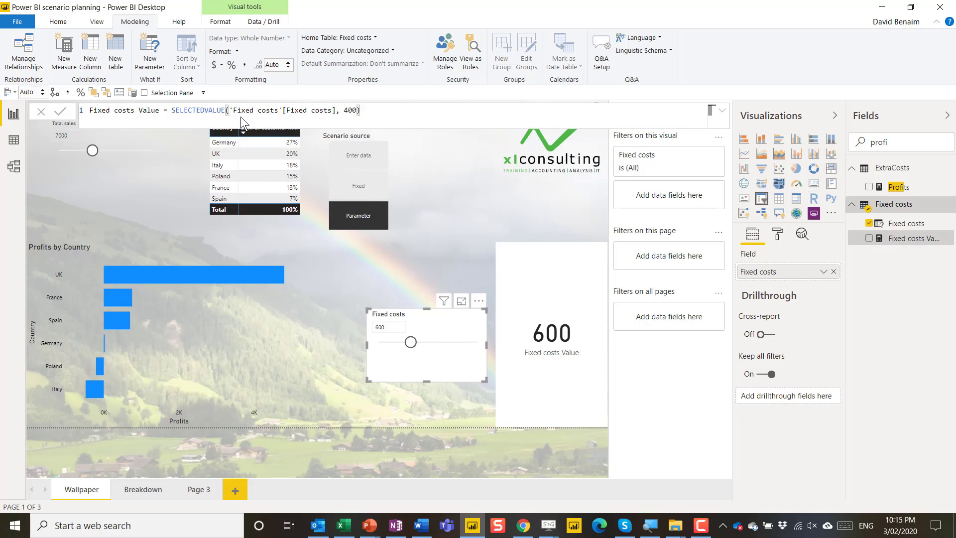
double_click(346, 110)
key("BackSpace")
key("BackSpace")
key("BackSpace")
key("BackSpace")
key("BackSpace")
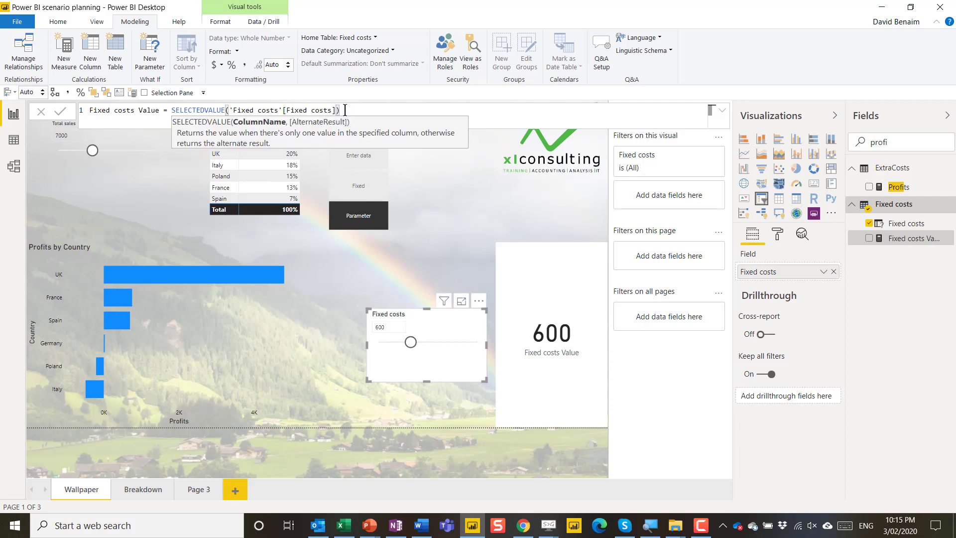
type(",")
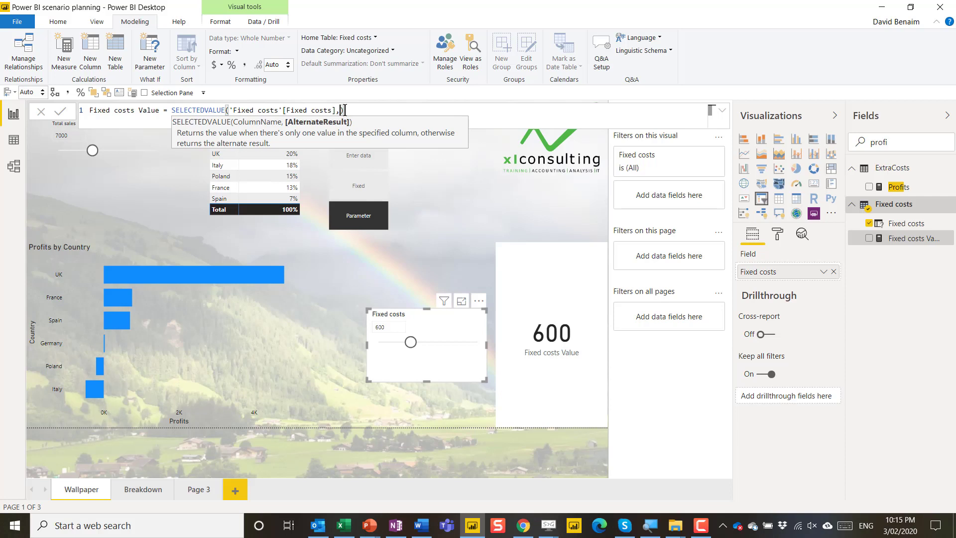
type("400")
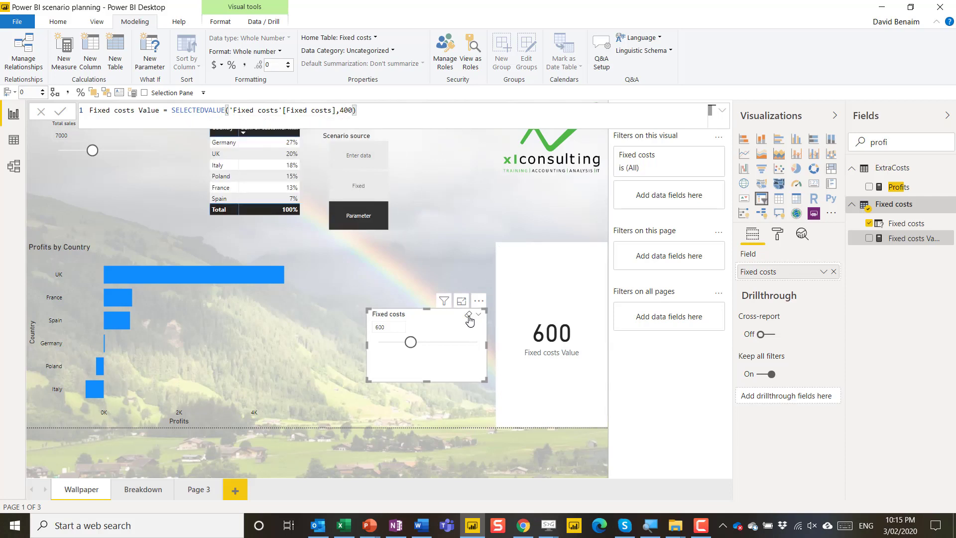
left_click(468, 316)
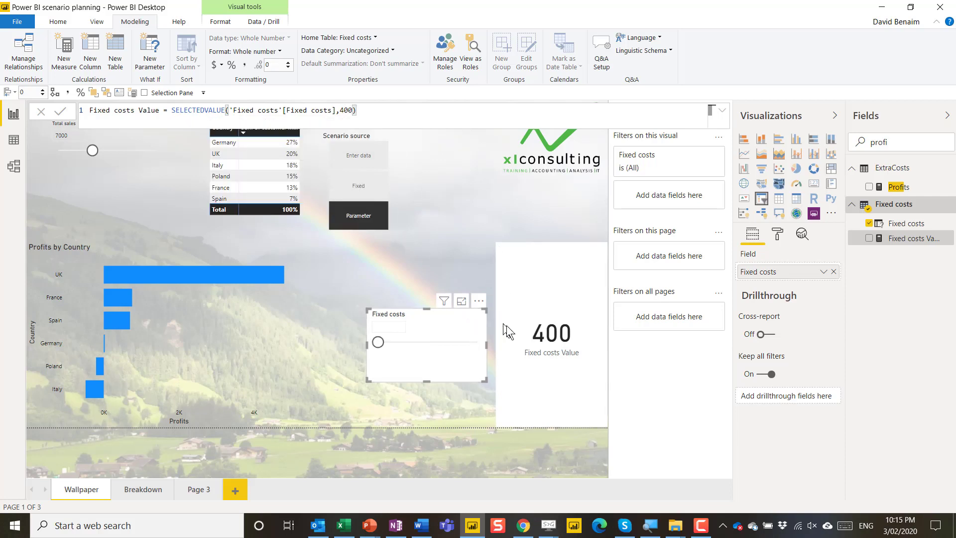
left_click(535, 267)
left_click(14, 141)
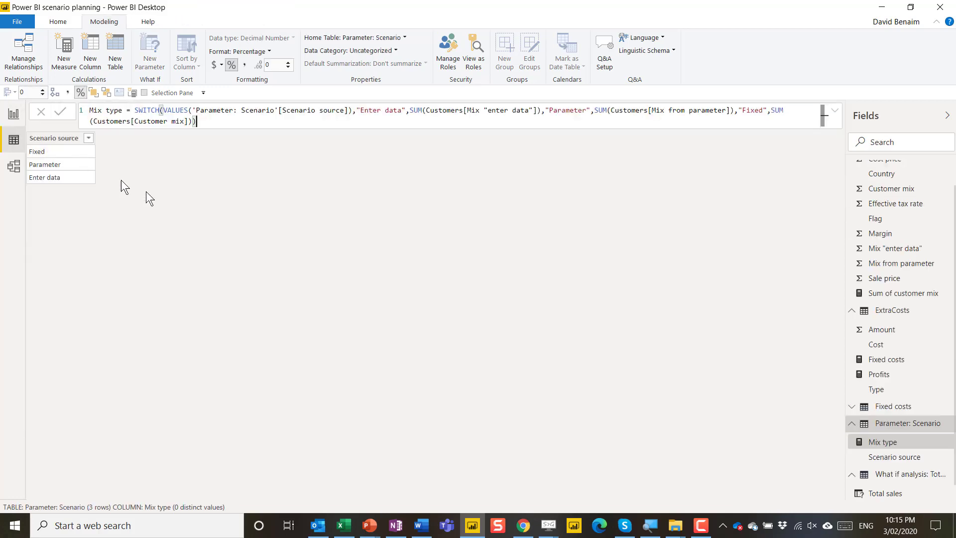
scroll(914, 480, "down", 1)
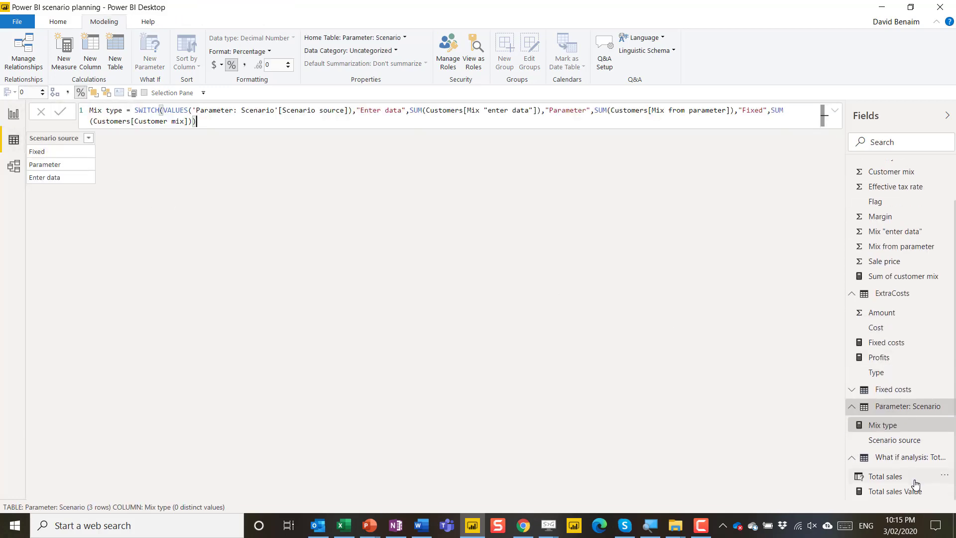
left_click(875, 406)
scroll(883, 316, "up", 1)
scroll(894, 306, "down", 1)
left_click(880, 392)
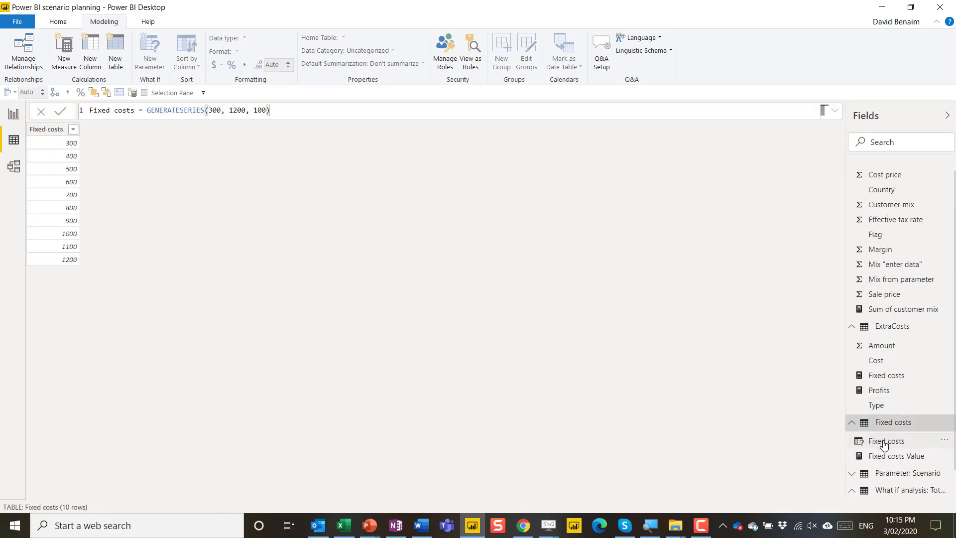
left_click(884, 442)
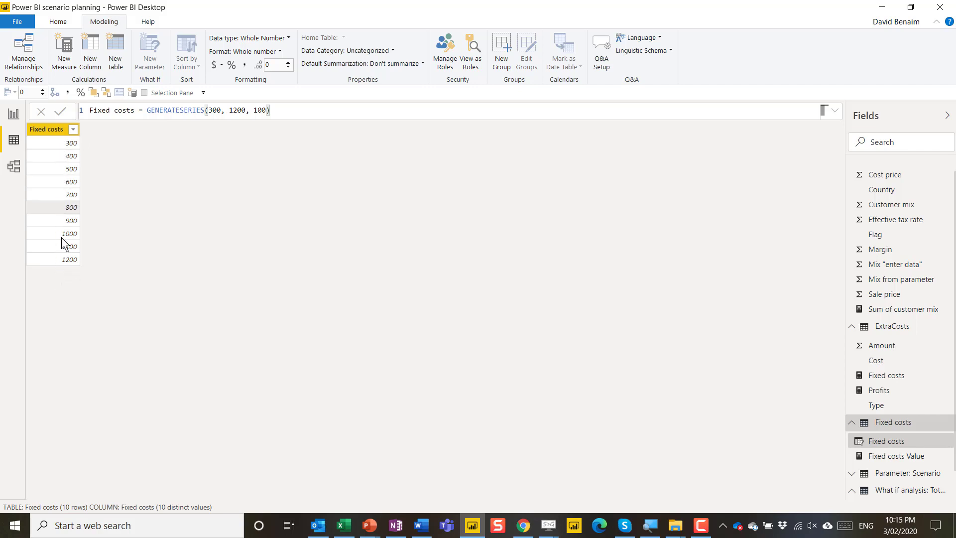
Return to the report page and select the Profits by Country chart.
left_click(14, 114)
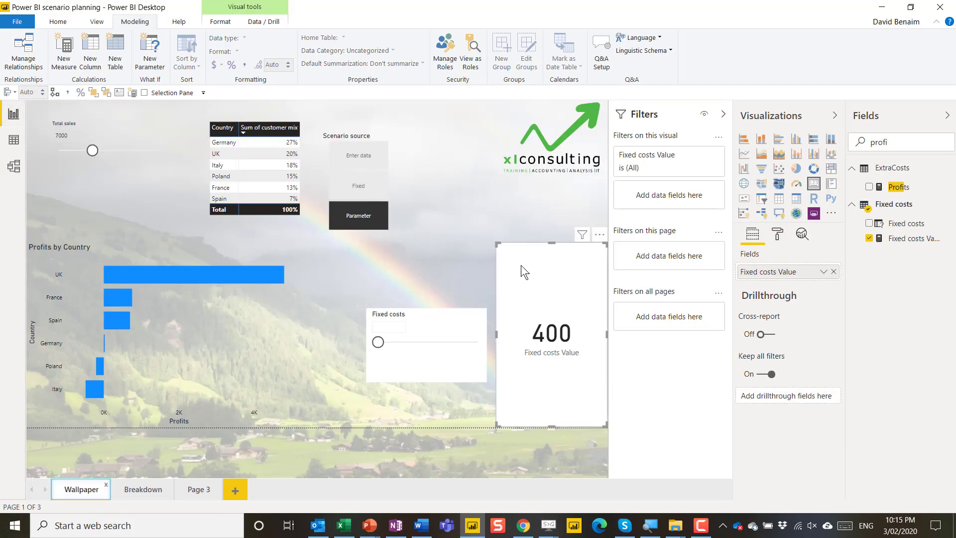
left_click(285, 310)
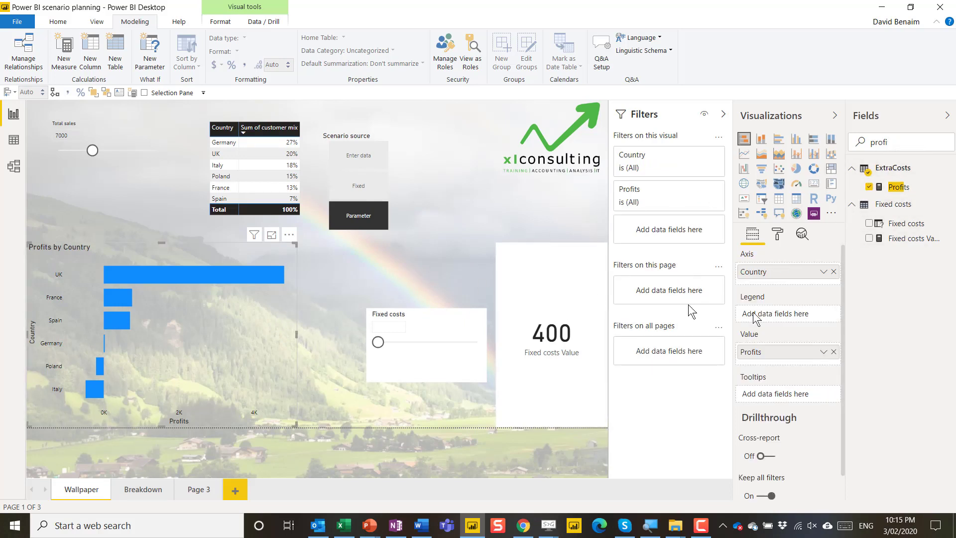
Replace [Fixed costs] with [Fixed costs Value] in the Profits measure formula.
left_click(896, 187)
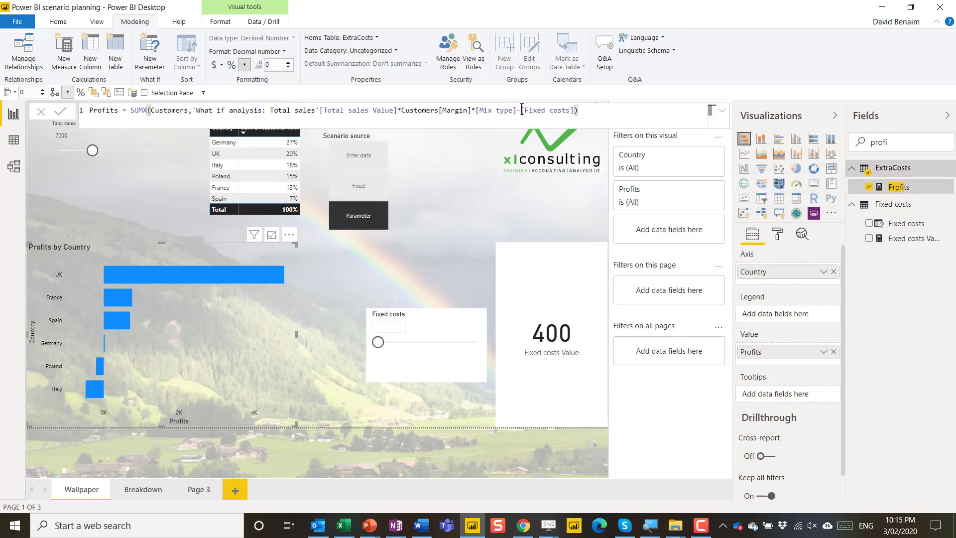
left_click_drag(522, 110, 569, 110)
key("BackSpace")
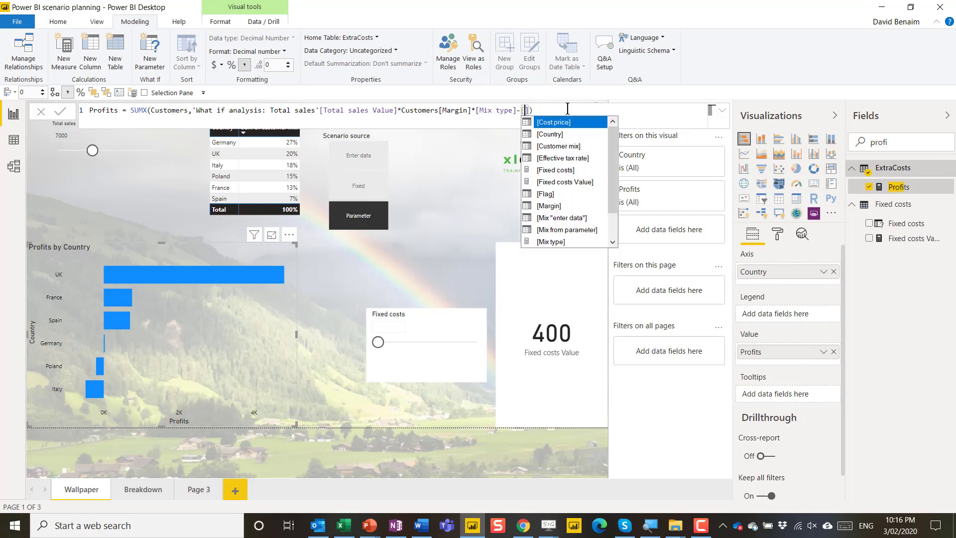
type("Fixed")
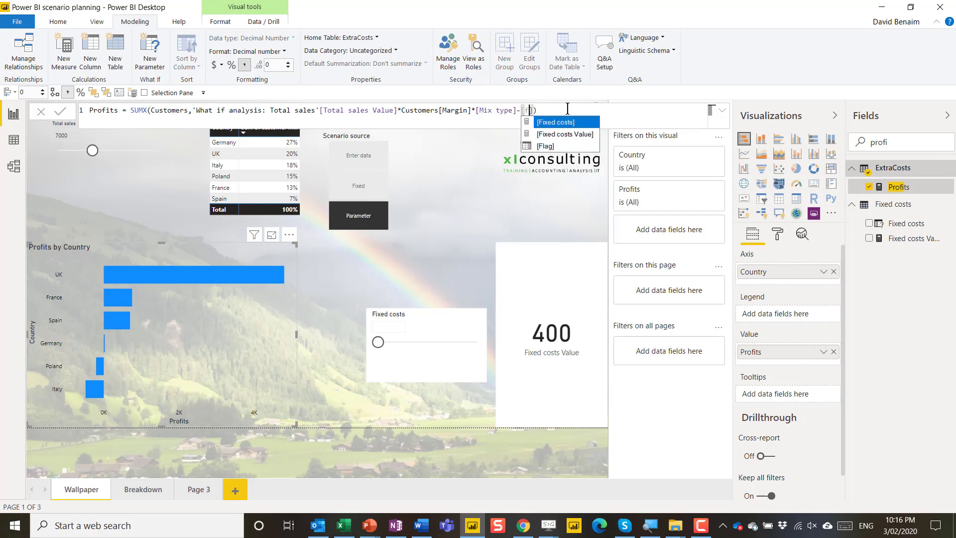
key("Down")
key("Tab")
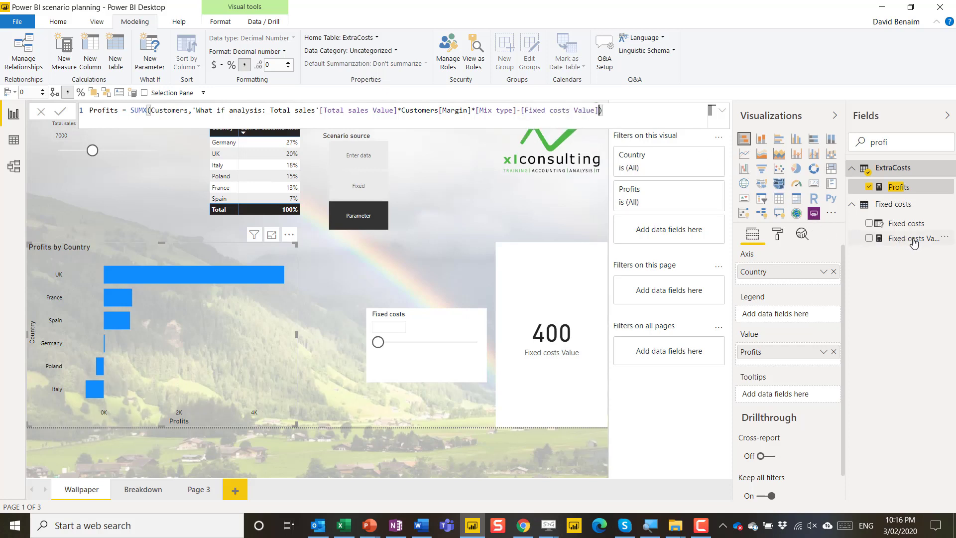
key("Return")
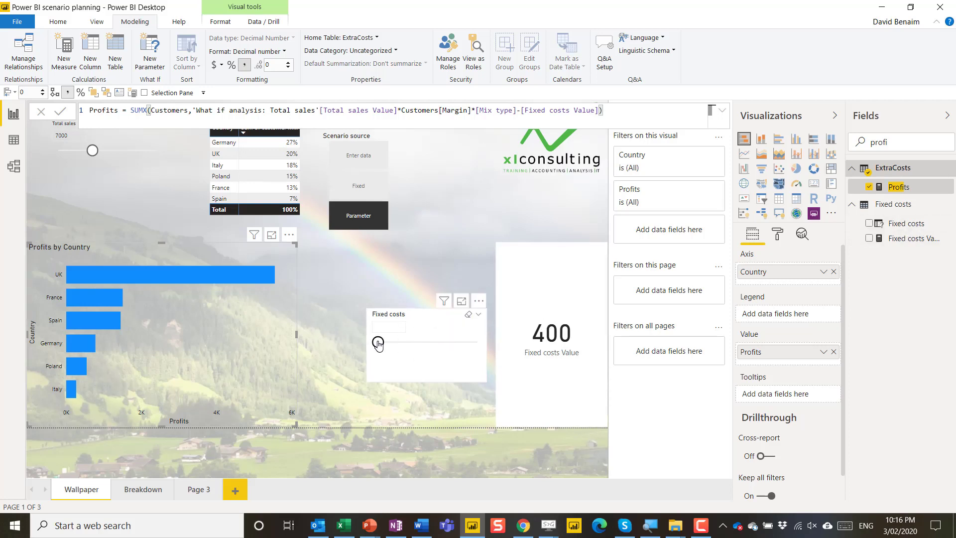
Try different slider values, finishing at Total sales 8000 and Fixed costs 700.
left_click_drag(377, 342, 454, 342)
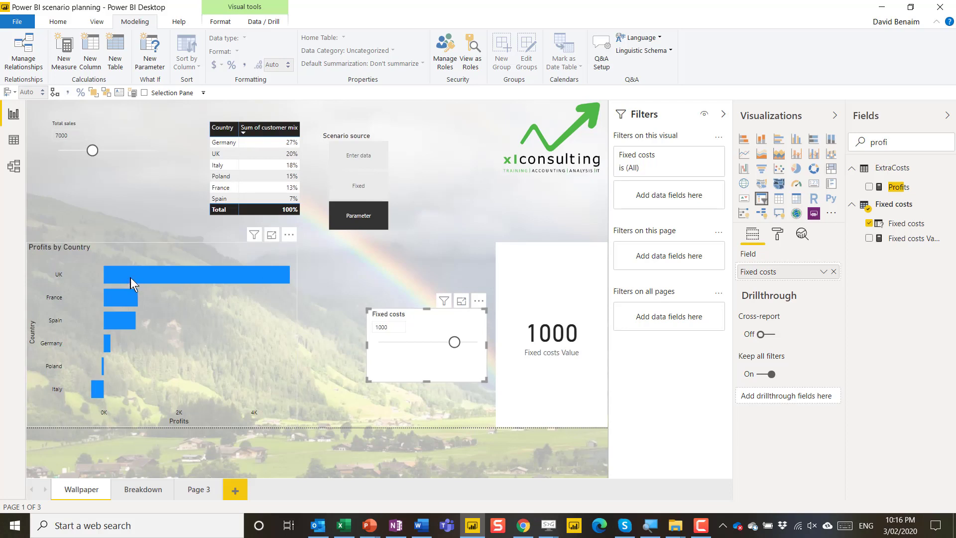
mouse_move(92, 150)
left_mouse_down()
mouse_move(127, 151)
mouse_move(97, 150)
left_mouse_up()
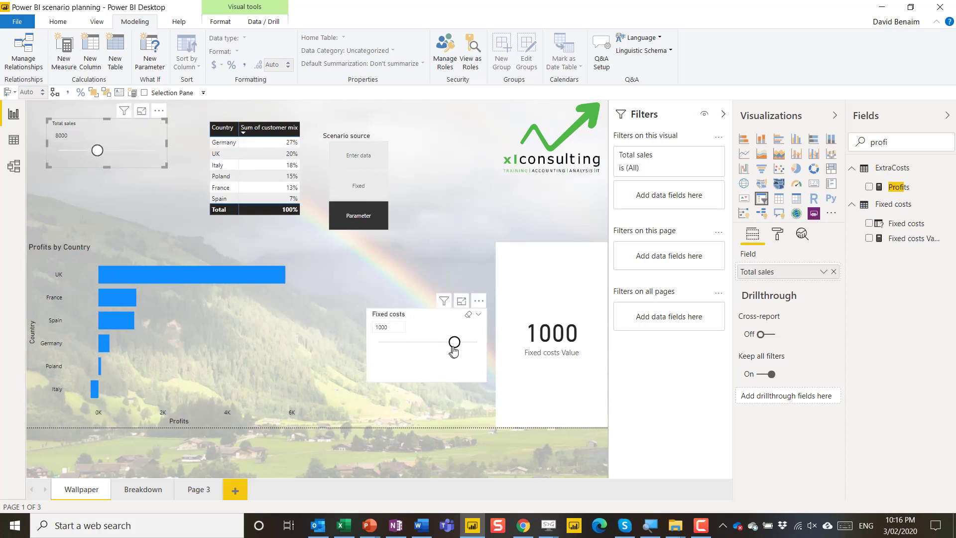
mouse_move(453, 343)
left_mouse_down()
mouse_move(424, 346)
mouse_move(444, 345)
left_mouse_up()
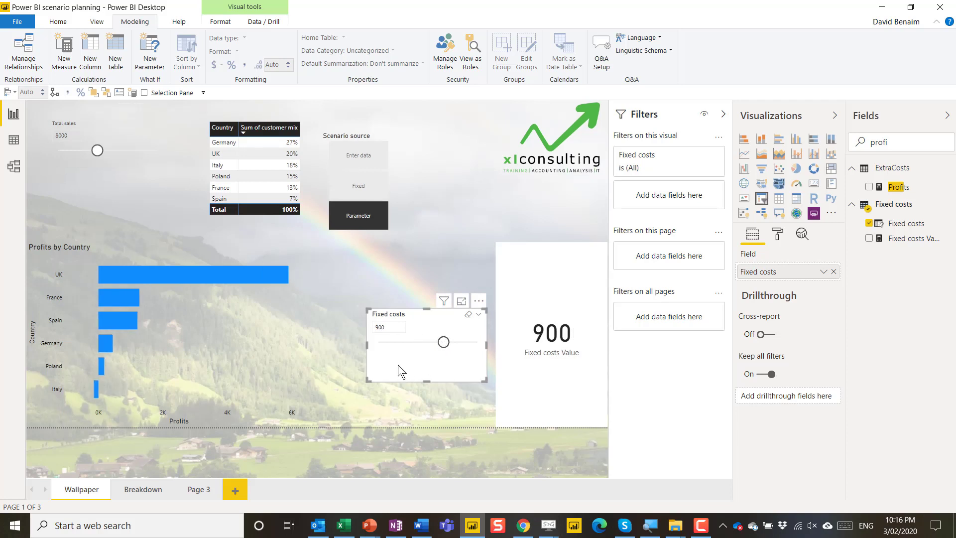
left_click_drag(444, 343, 420, 342)
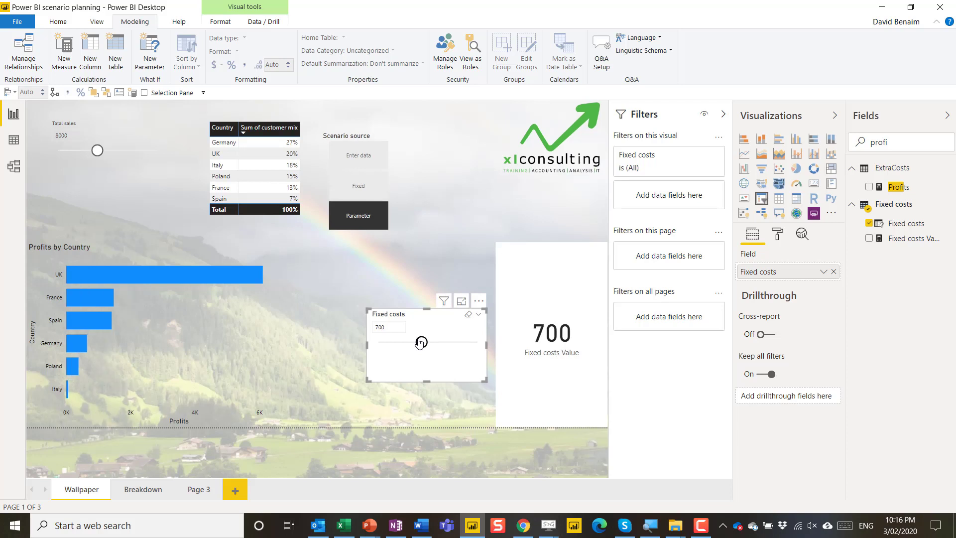
Clear the Fields search and inspect the What if analysis and Total sales formulas.
double_click(880, 142)
key("BackSpace")
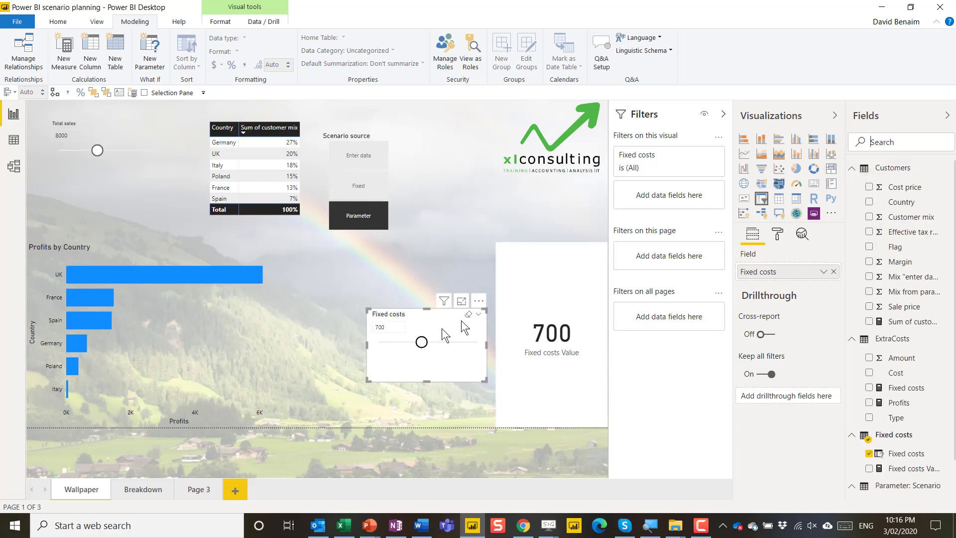
scroll(894, 387, "down", 1)
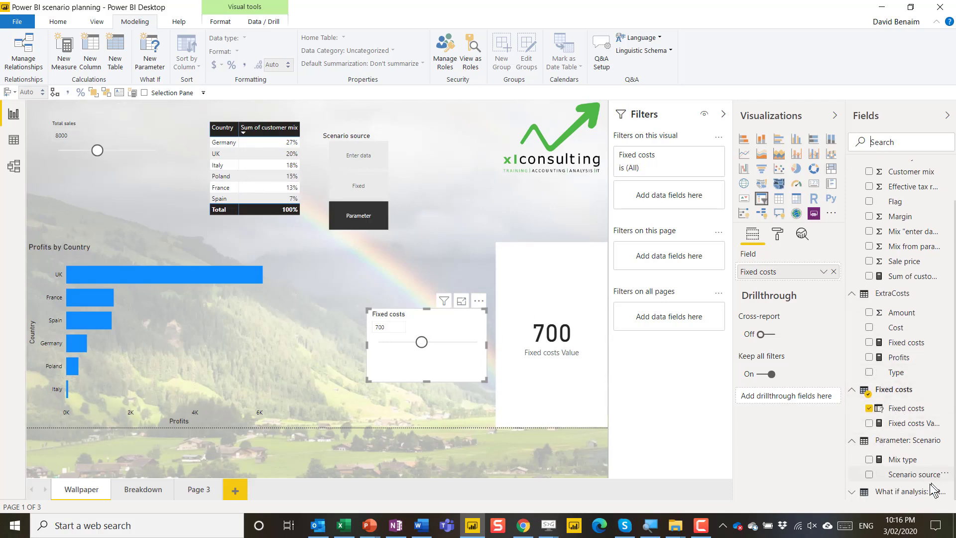
left_click(898, 495)
scroll(903, 459, "down", 1)
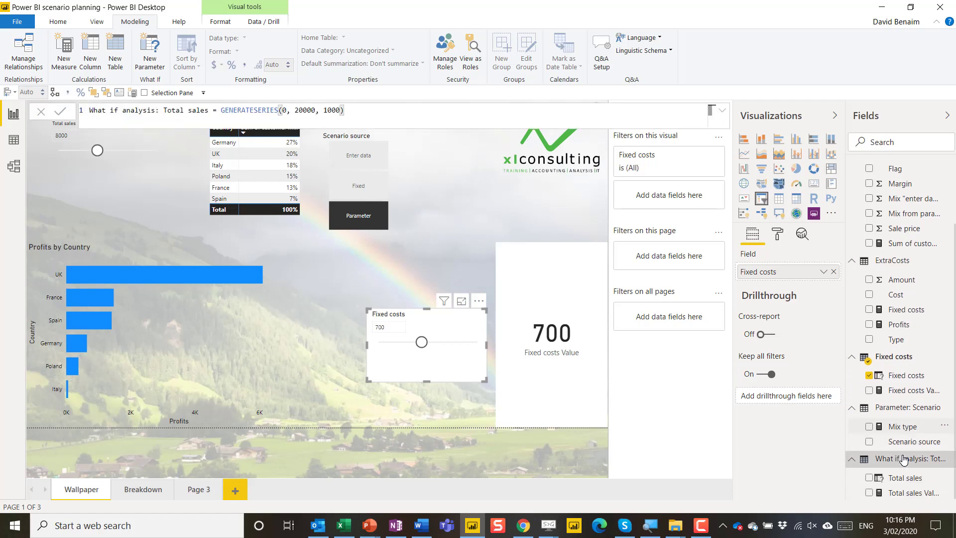
left_click(906, 491)
left_click(905, 477)
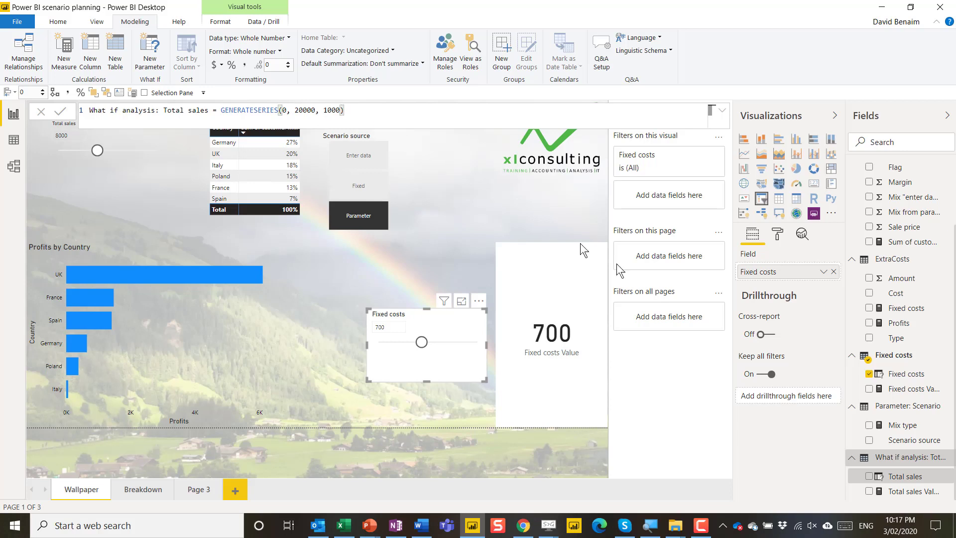
left_click(913, 493)
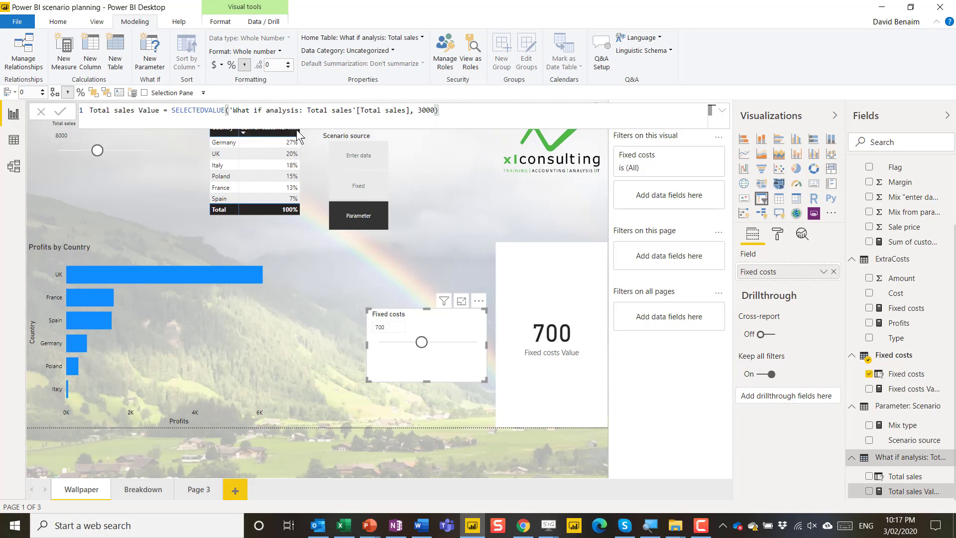
Move the customer mix table down and left and shrink it to fit its rows.
left_click_drag(303, 139, 297, 180)
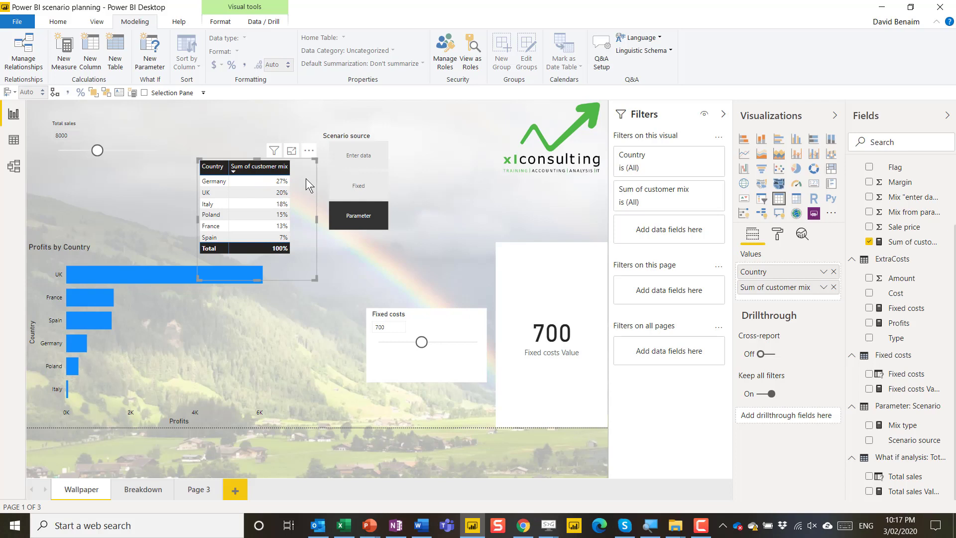
left_click_drag(314, 276, 305, 260)
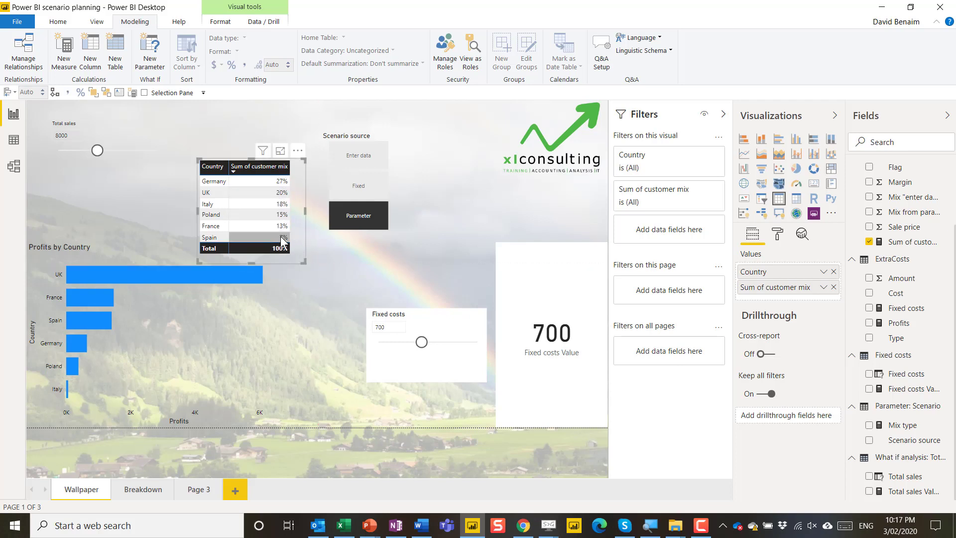
left_click(317, 236)
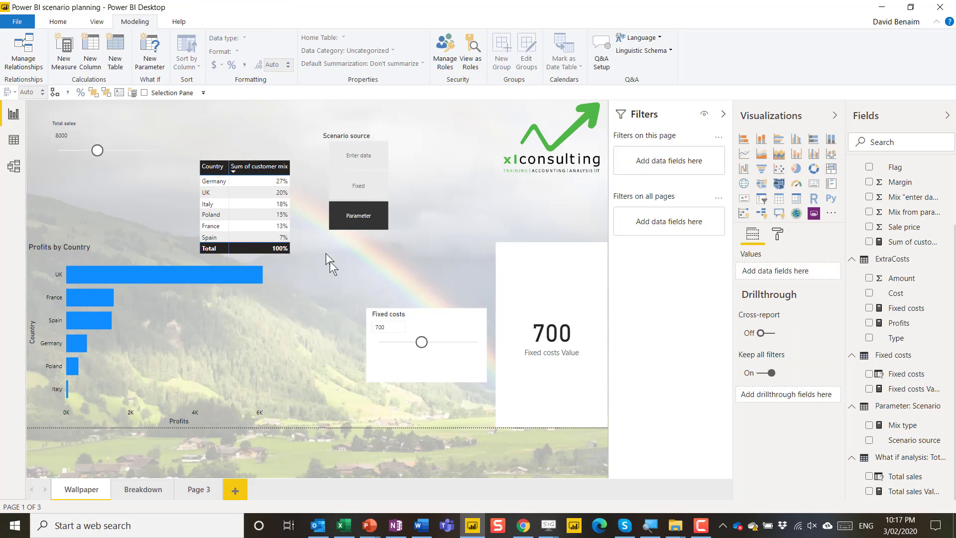
On the Breakdown page, inspect the customer mix chart and profit table, then adjust total sales.
left_click(139, 488)
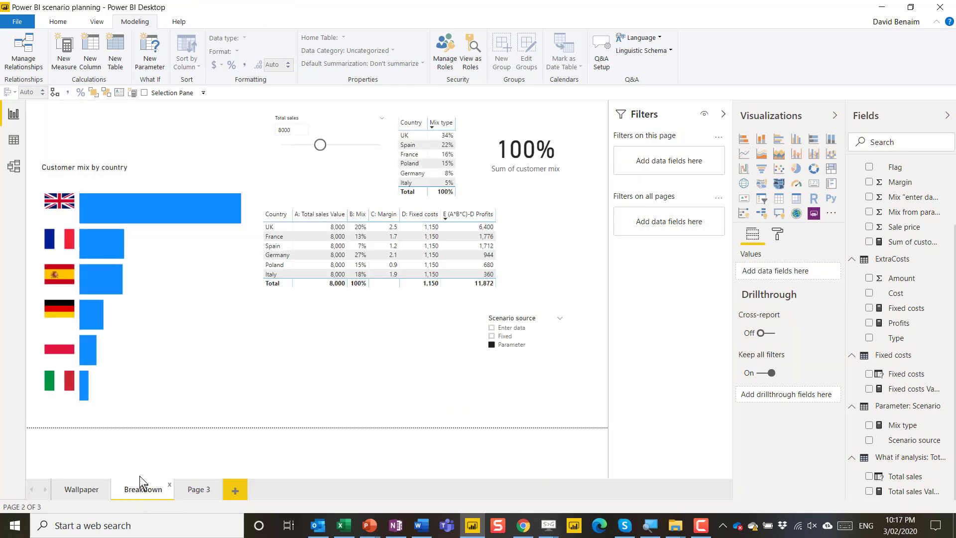
left_click(273, 168)
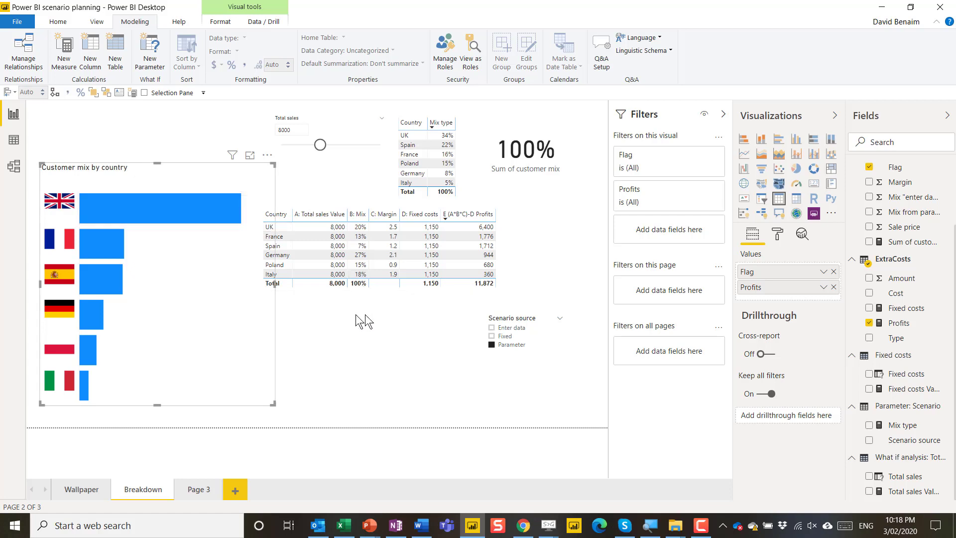
mouse_move(269, 399)
left_mouse_down()
mouse_move(259, 380)
mouse_move(262, 401)
left_mouse_up()
left_click(264, 363)
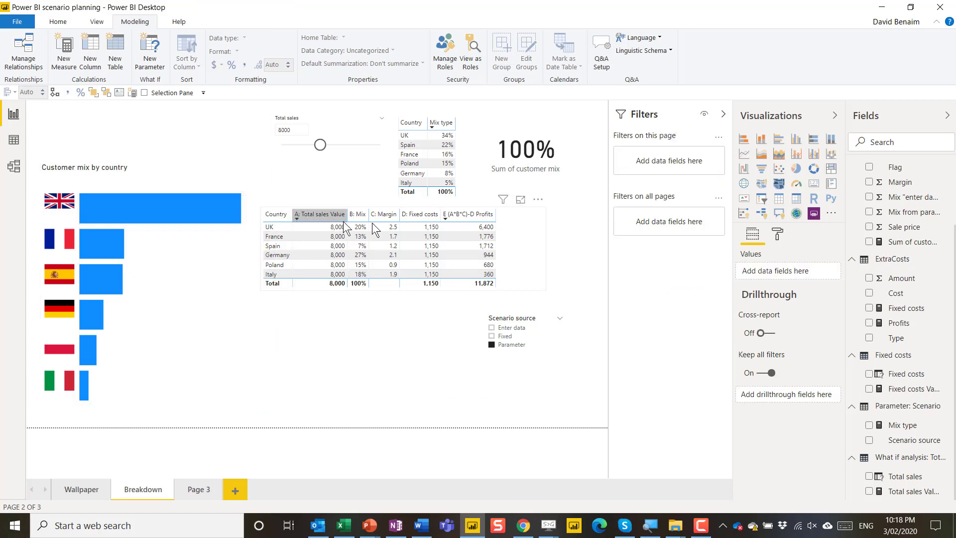
left_click(509, 216)
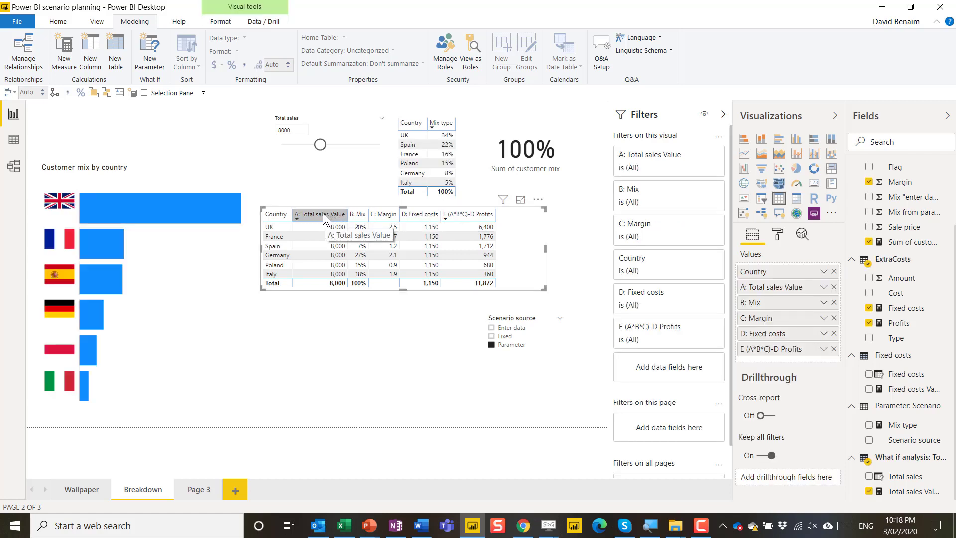
mouse_move(320, 145)
left_mouse_down()
mouse_move(305, 145)
mouse_move(324, 145)
left_mouse_up()
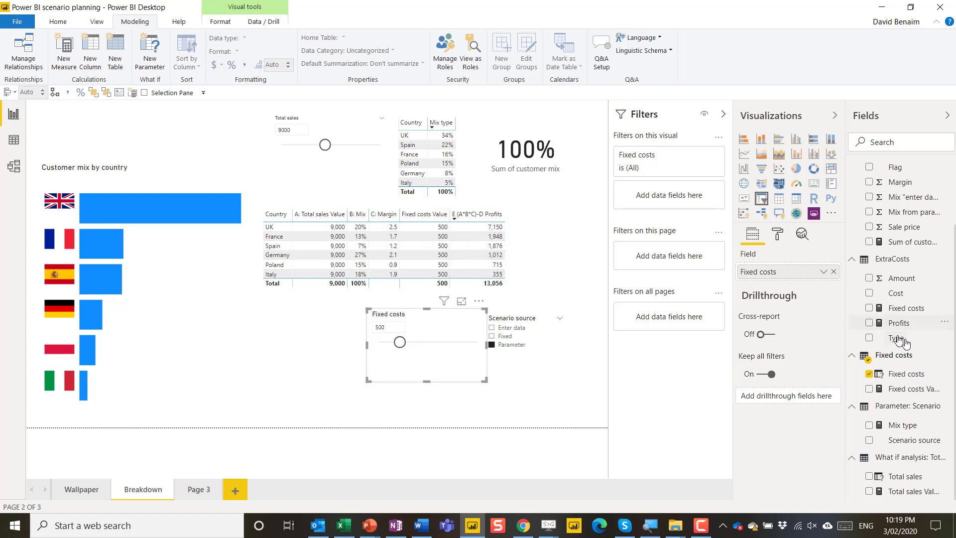
Rearrange the page visuals and shrink the Fixed costs slider visual.
left_click(11, 169)
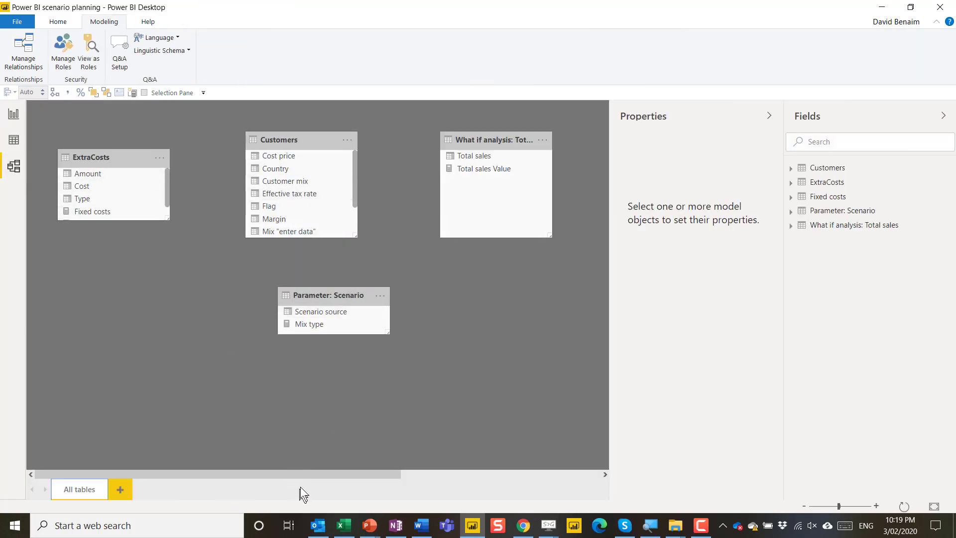
left_click_drag(307, 476, 453, 436)
left_click_drag(463, 139, 236, 288)
left_click_drag(328, 476, 148, 445)
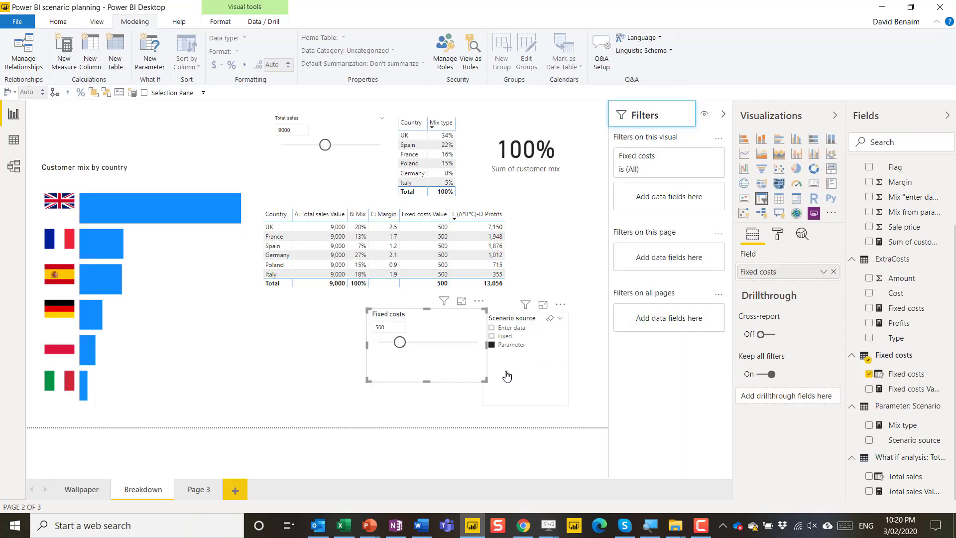
left_click_drag(483, 382, 458, 364)
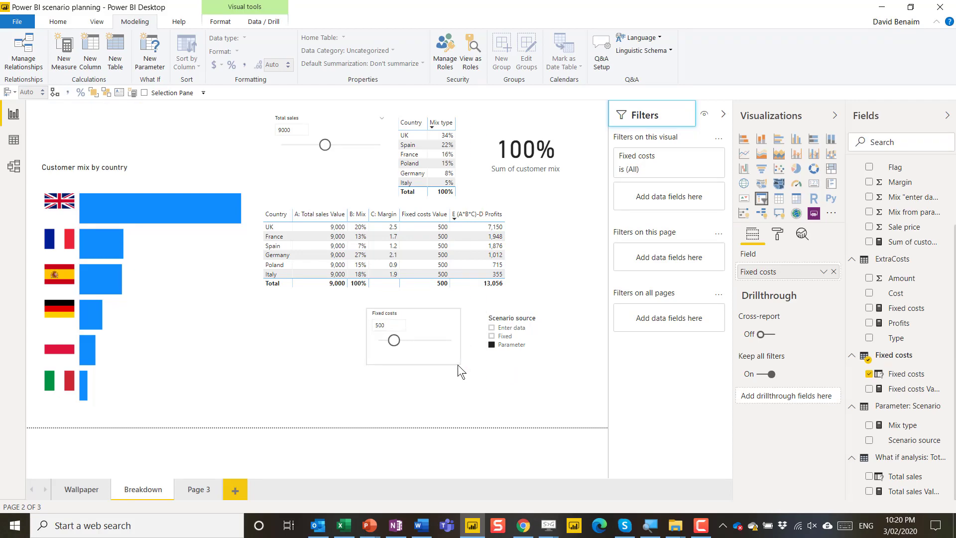
left_click(477, 387)
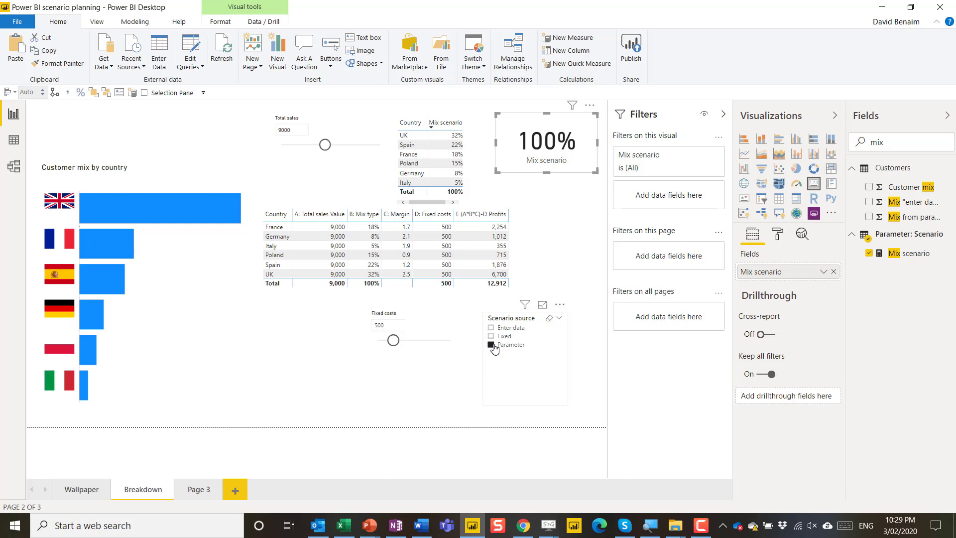
Change the France mix parameter to 0.2 and apply the pending query changes.
left_click(192, 67)
left_click(203, 111)
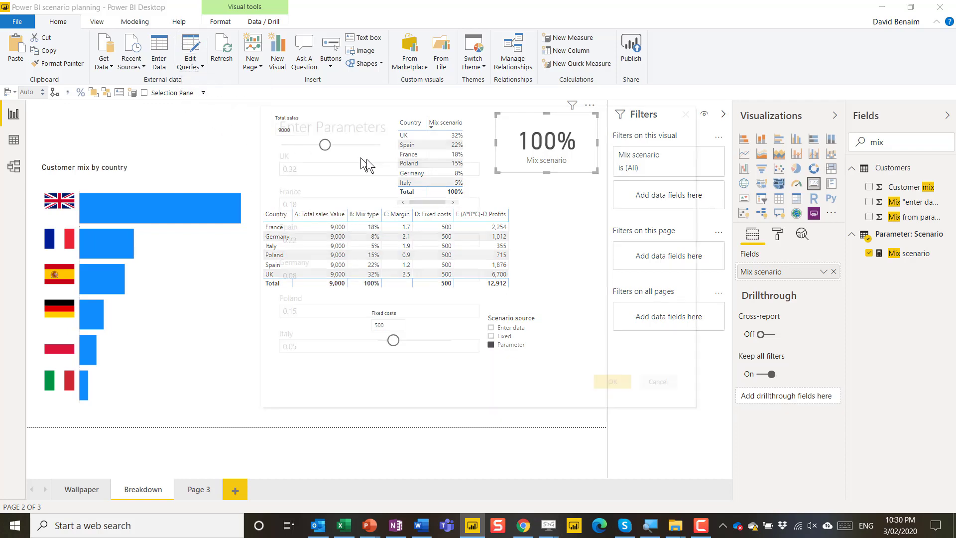
left_click_drag(545, 114, 764, 106)
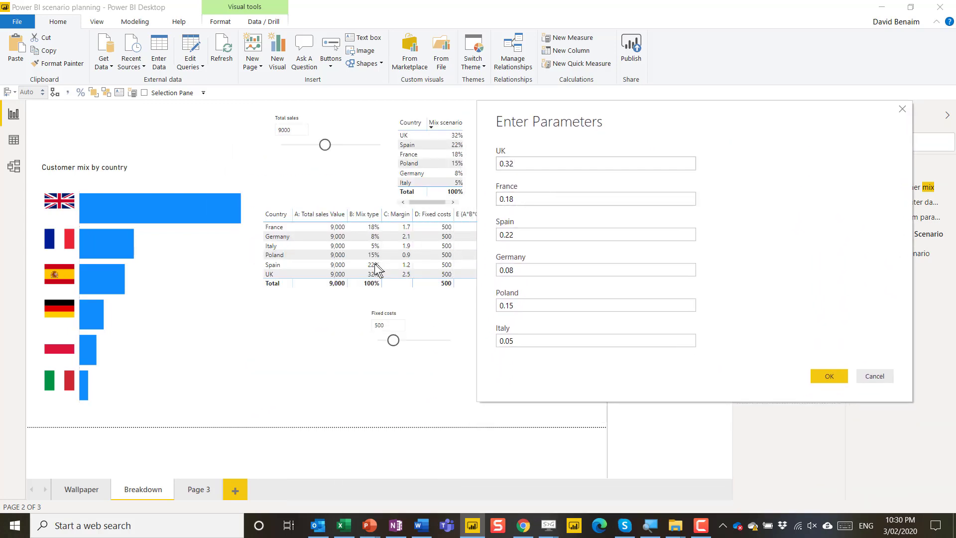
left_click(498, 234)
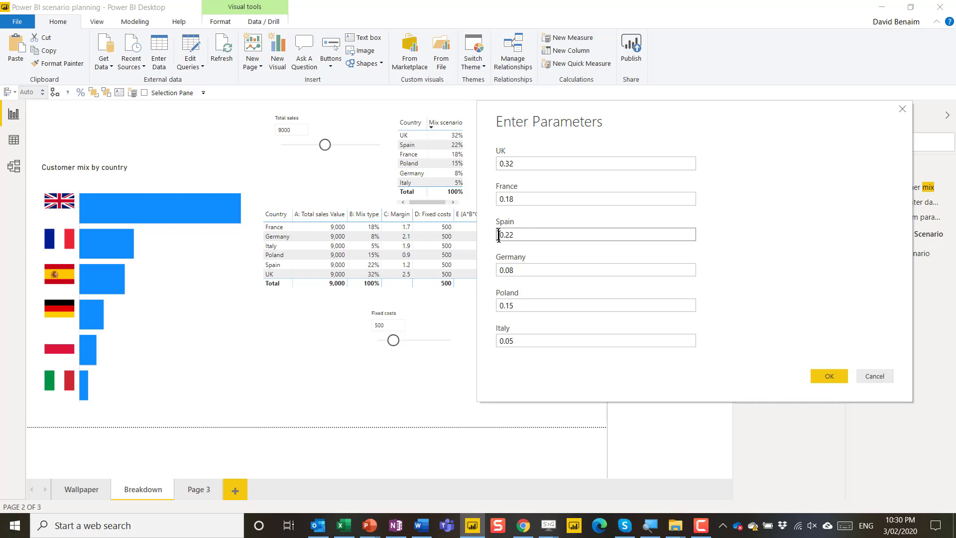
left_click(520, 164)
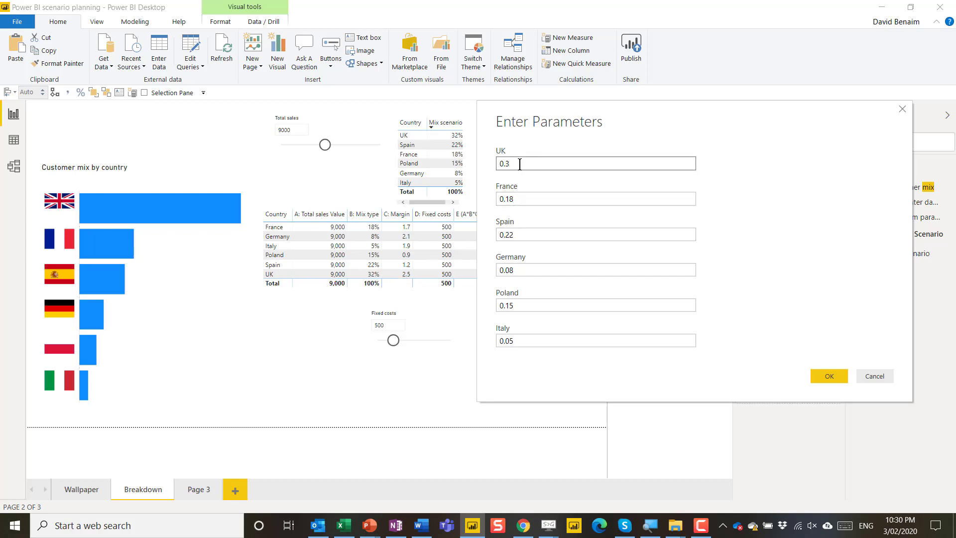
left_click(525, 199)
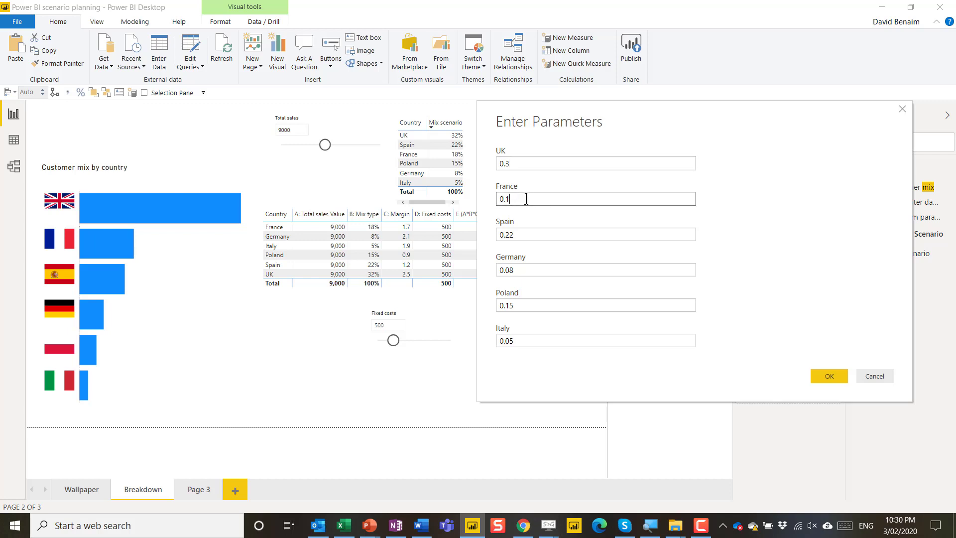
type("2")
left_click(829, 376)
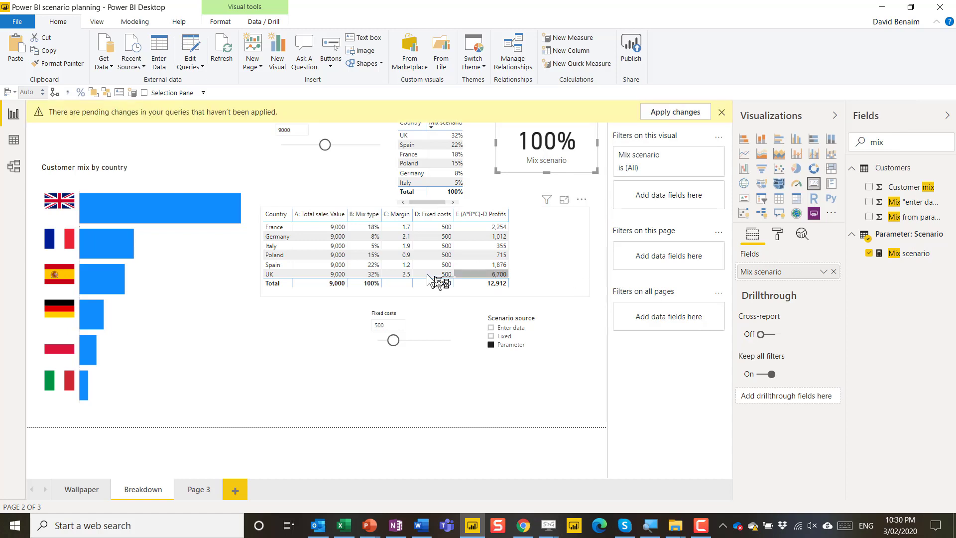
left_click(659, 115)
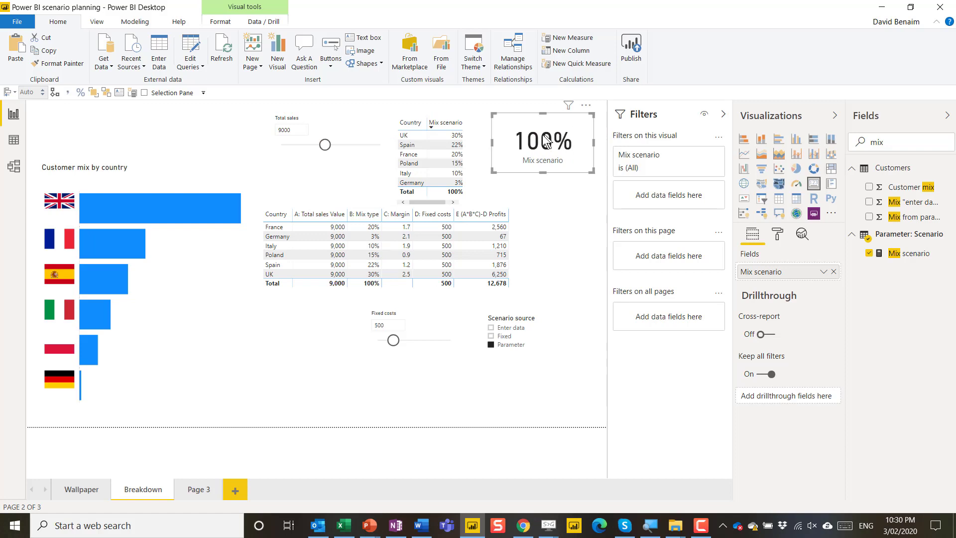
Set the UK mix parameter to 0.35 and apply the changes, bringing the mix to 105%.
left_click(190, 63)
left_click(219, 109)
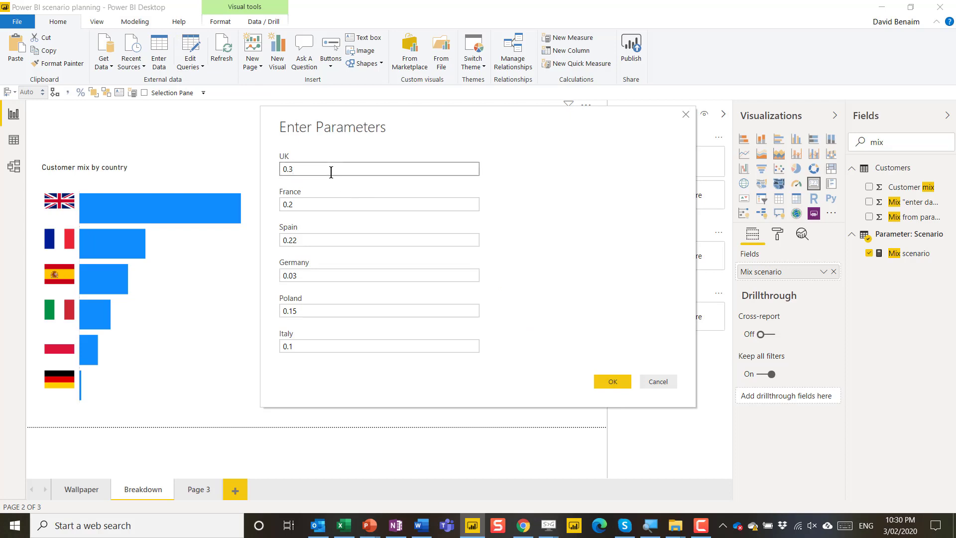
left_click(609, 381)
left_click(674, 112)
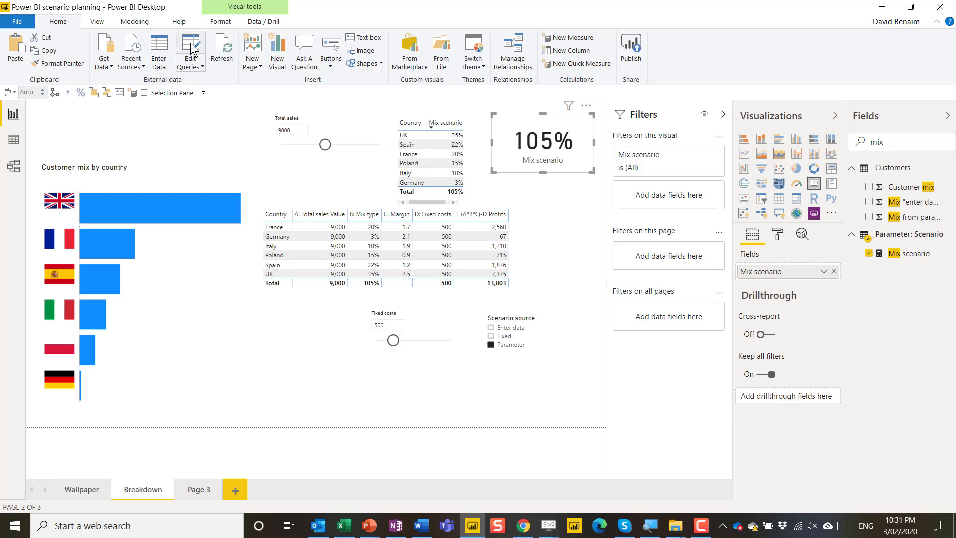
Open Power Query Editor and review the six country parameters, UK 0.35 through Italy 0.1.
left_click(191, 48)
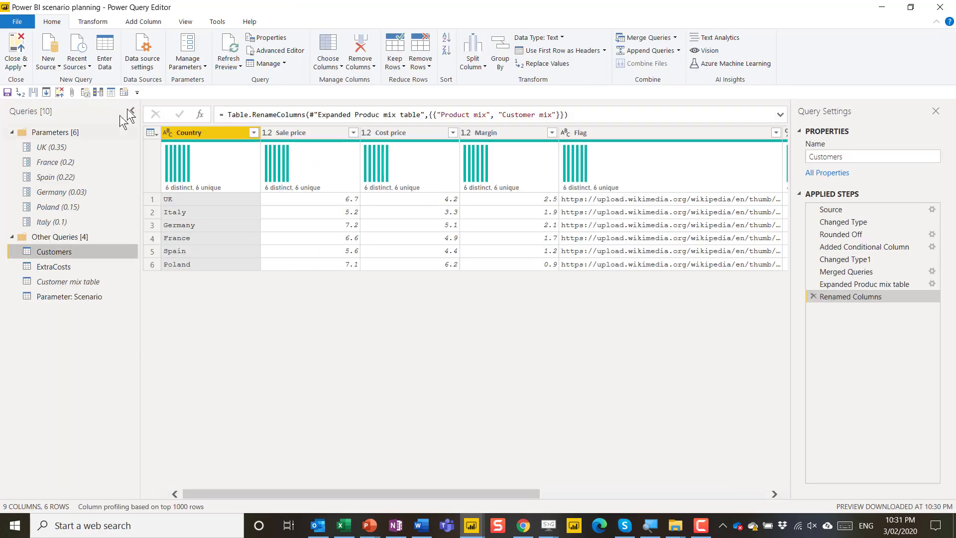
left_click(82, 145)
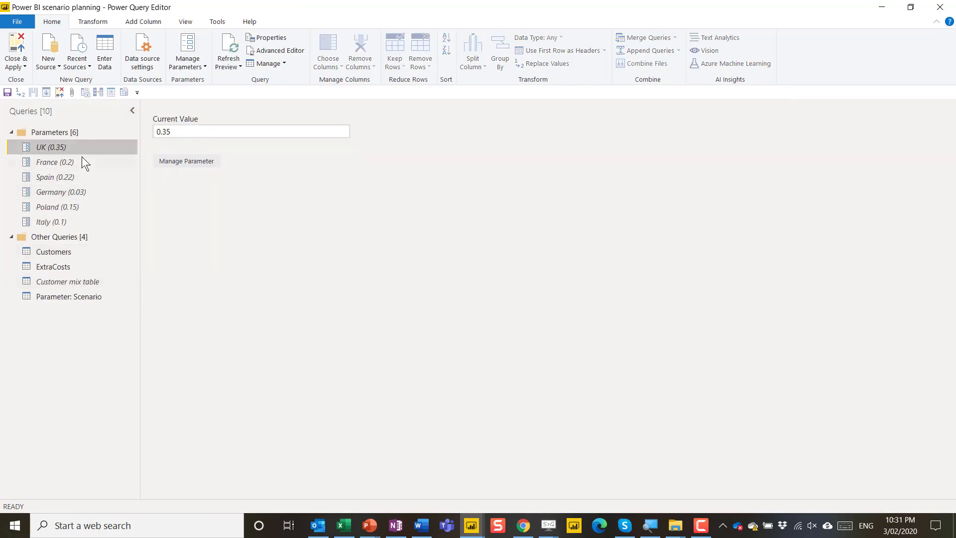
left_click(82, 160)
left_click(83, 177)
left_click(84, 192)
left_click(87, 207)
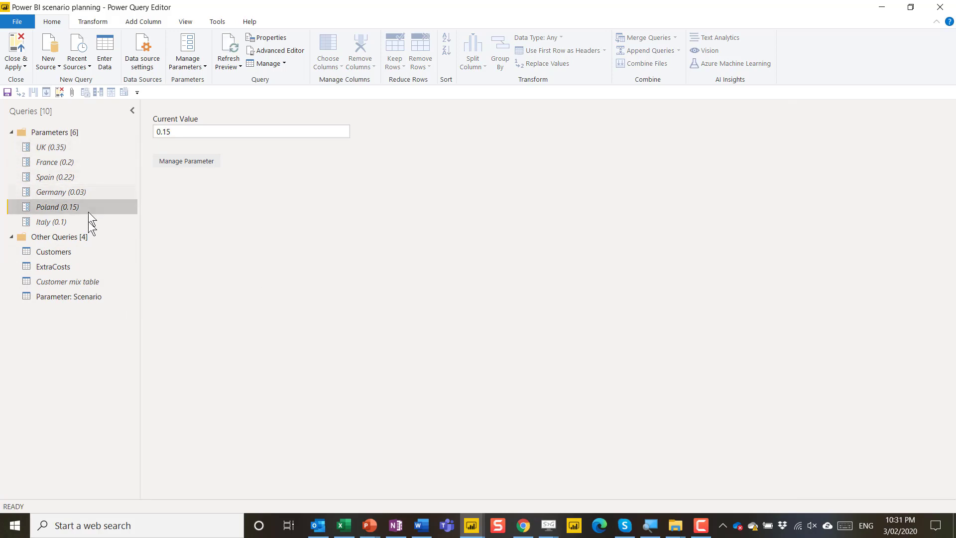
left_click(88, 225)
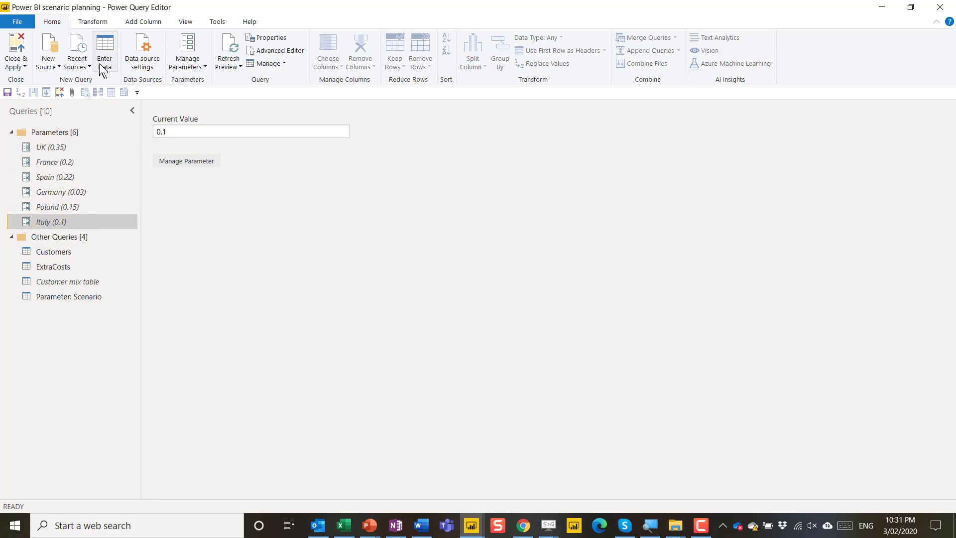
Create a decimal parameter named UK mix with current value 0.4.
left_click(187, 46)
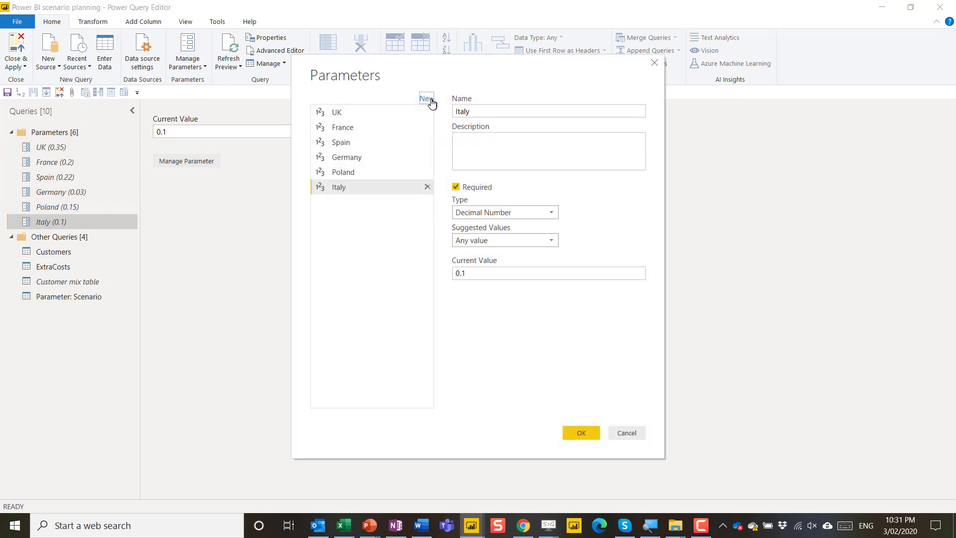
left_click(427, 98)
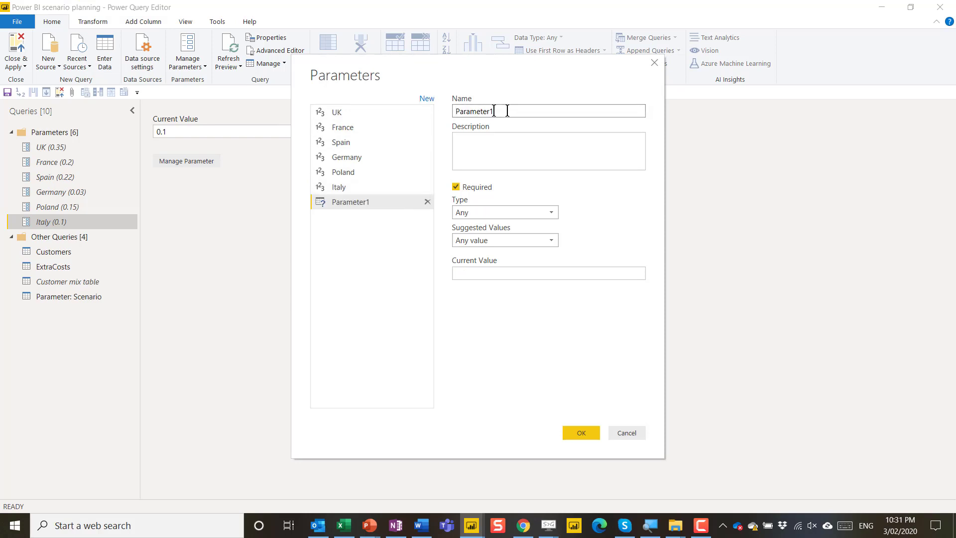
type("UK ")
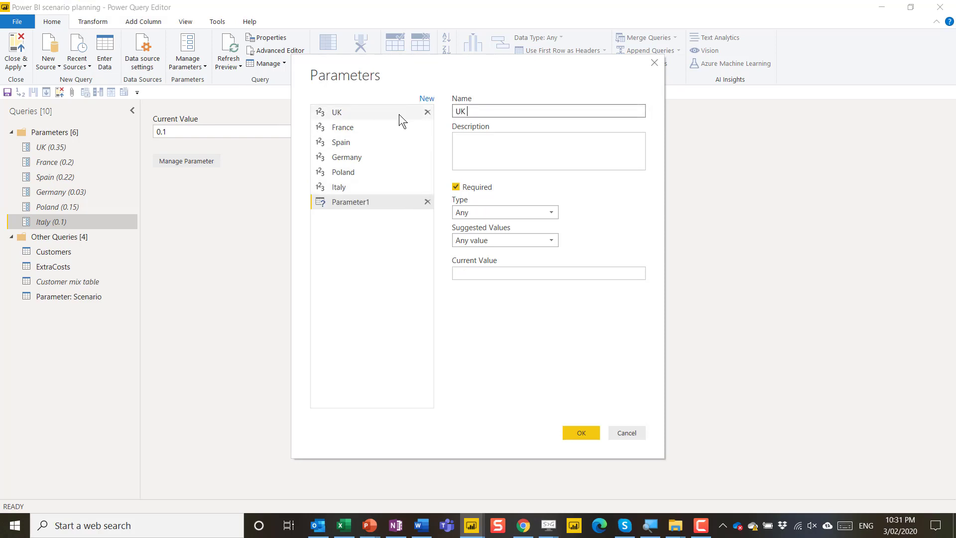
type("mix")
left_click(513, 212)
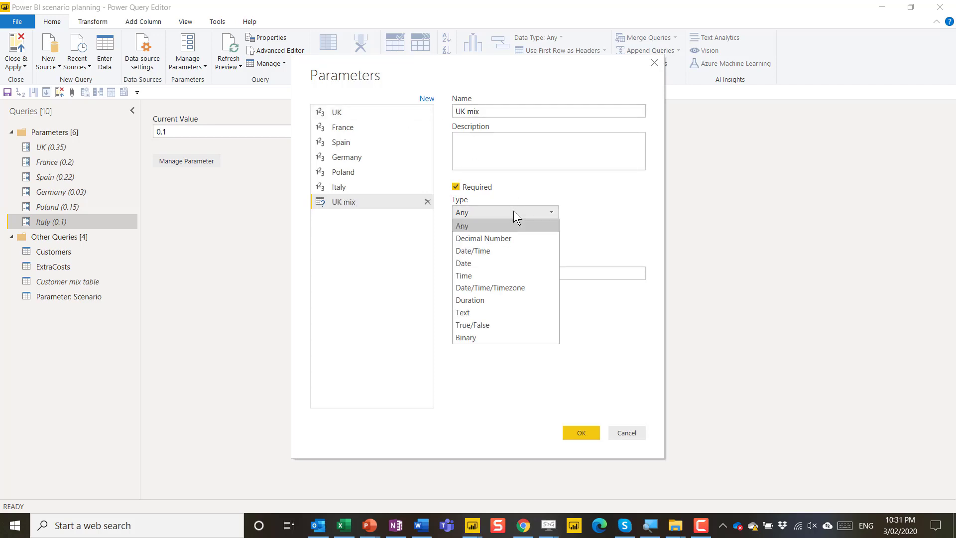
left_click(515, 240)
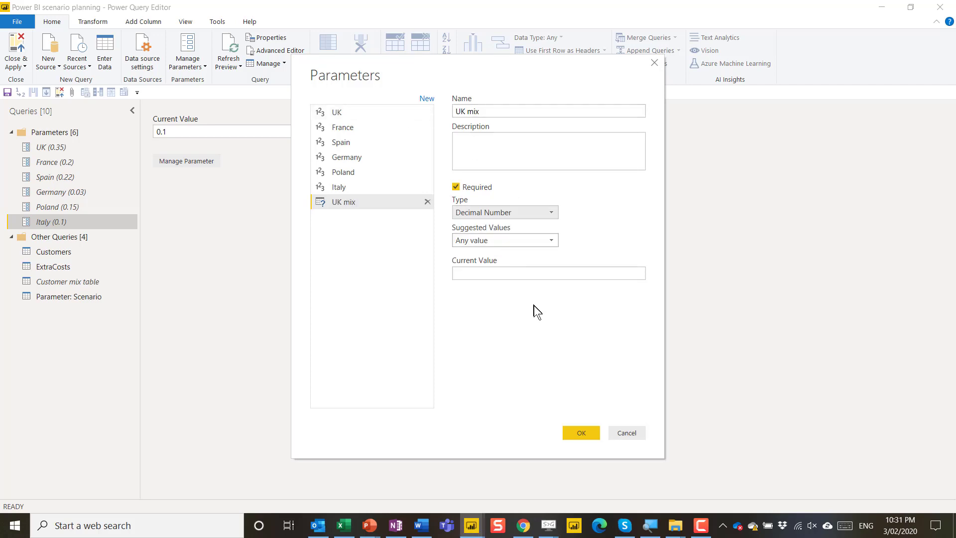
left_click(550, 273)
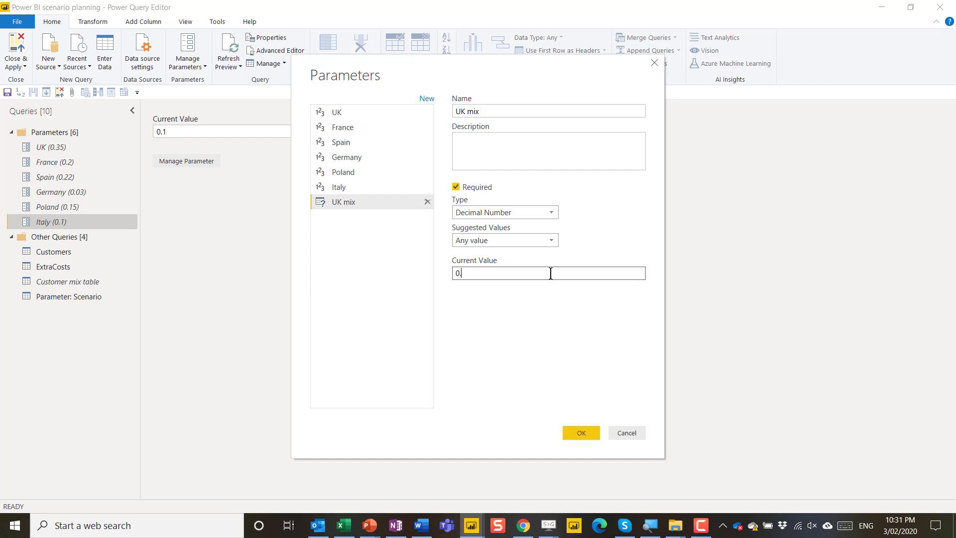
type("0.4")
left_click(558, 303)
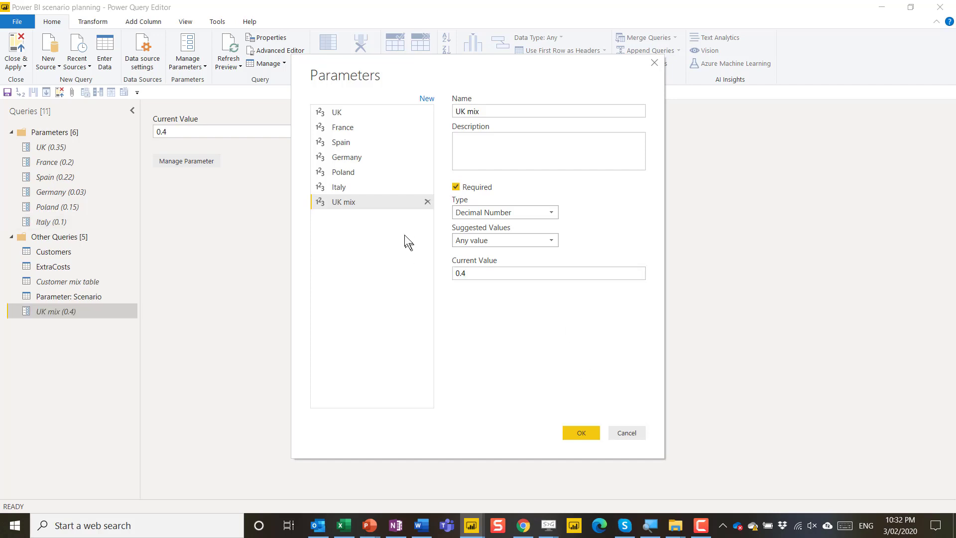
Add a decimal Spain mix parameter with current value 0.1.
left_click(425, 102)
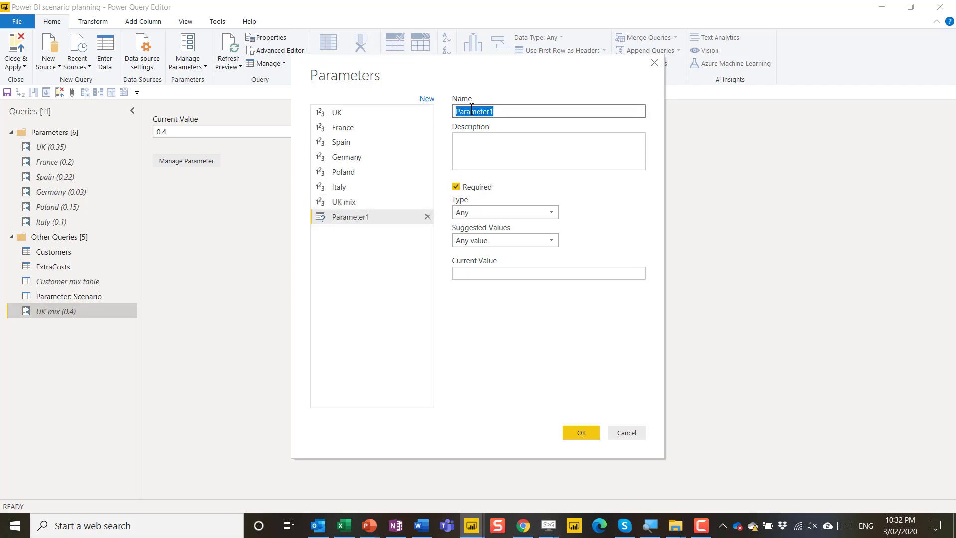
left_click(543, 212)
left_click(517, 238)
left_click(520, 271)
type("0.1")
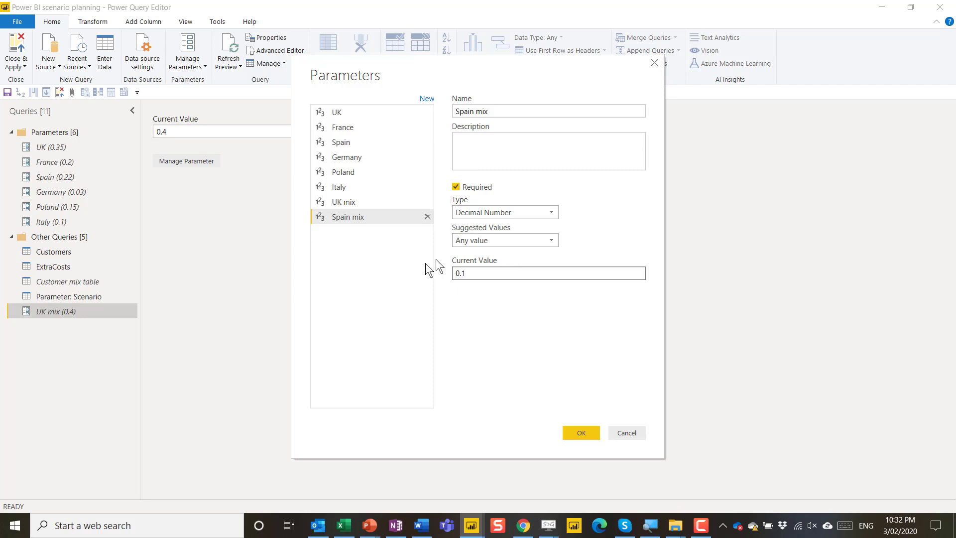
left_click(427, 98)
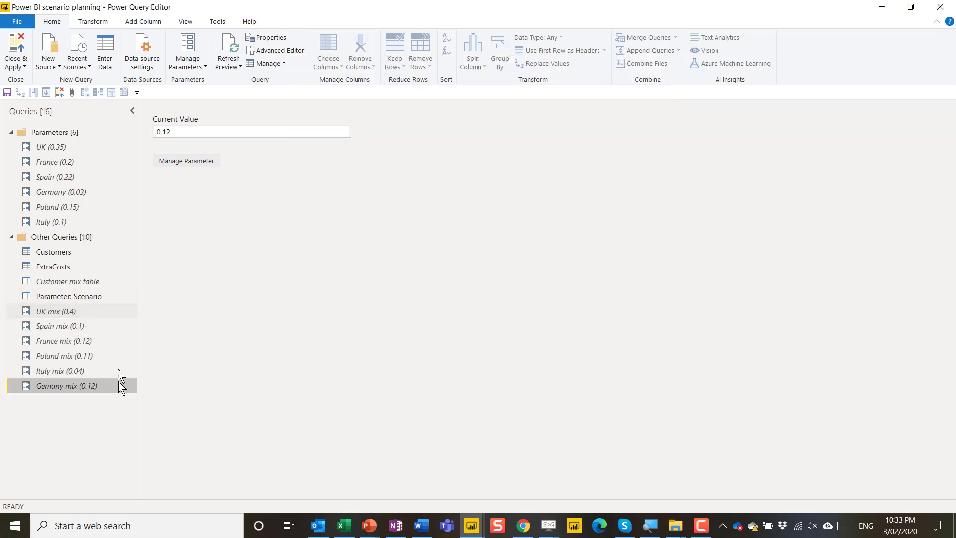
Move the selected mix parameters into a new query group named 'New mix group'.
left_click(84, 311, "shift")
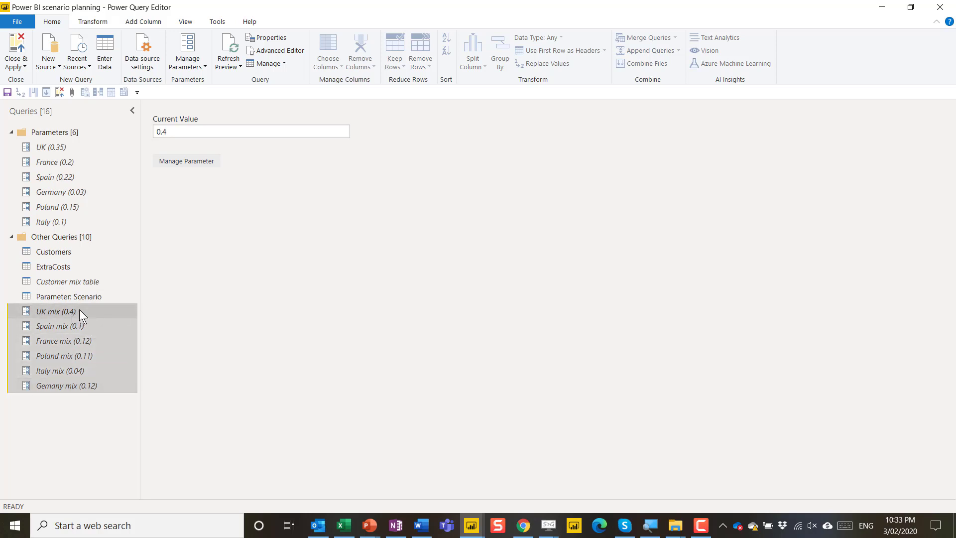
right_click(79, 309)
mouse_move(140, 359)
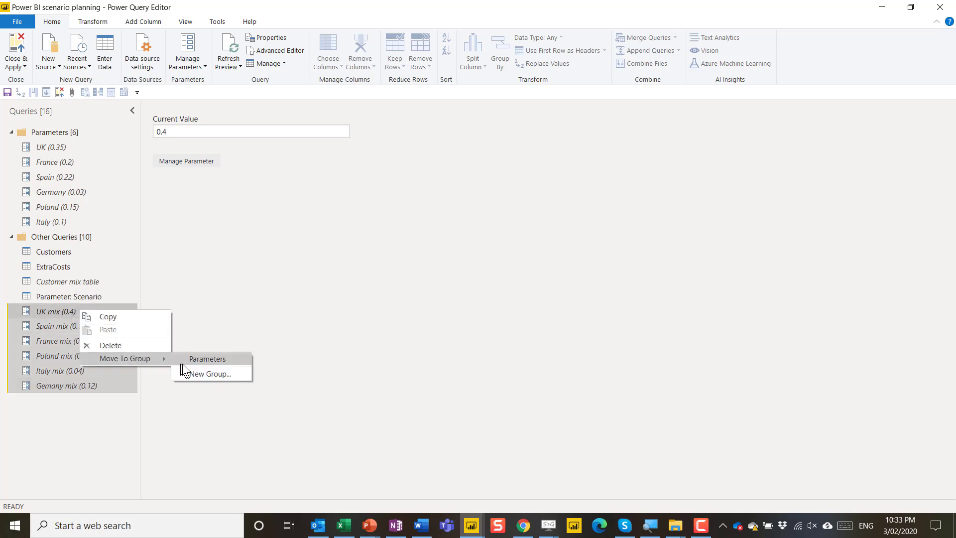
left_click(205, 374)
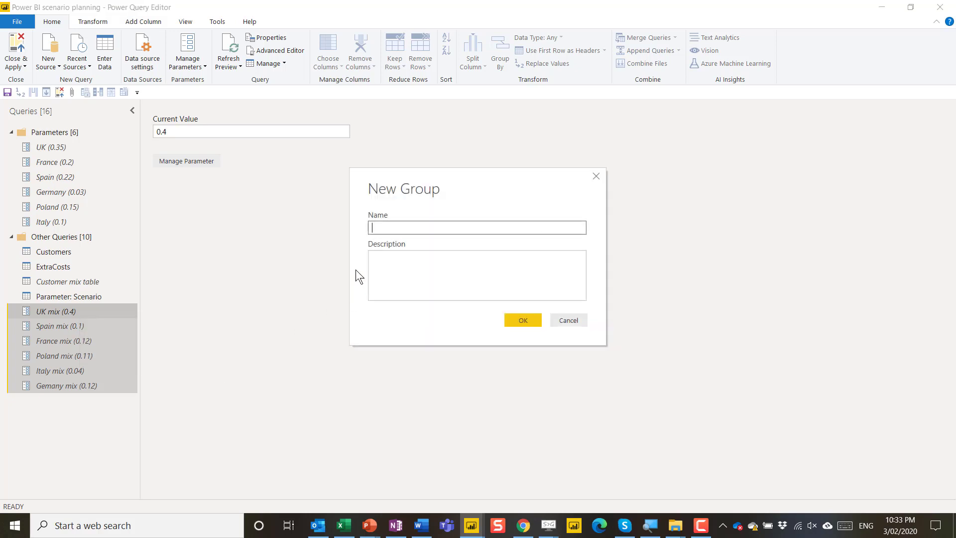
type("New mix group")
left_click(522, 321)
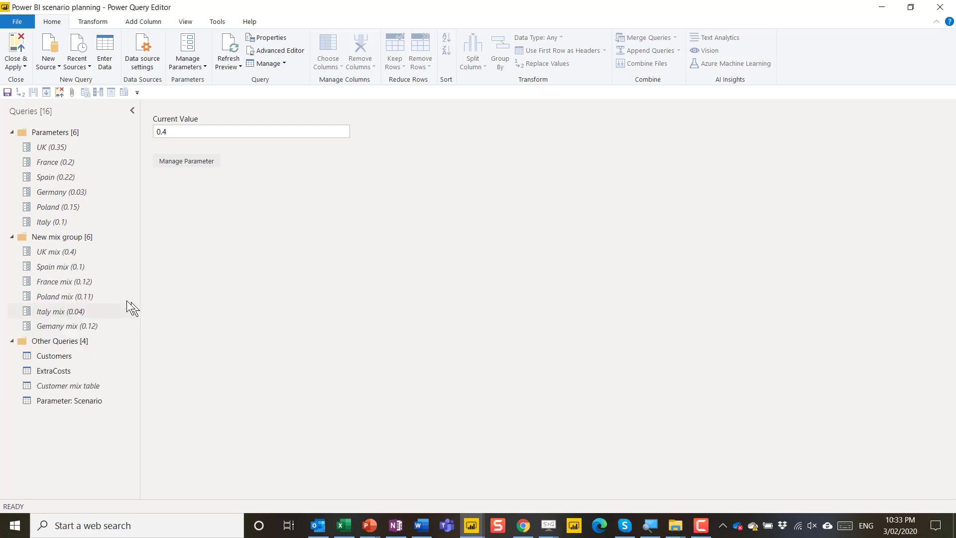
On Customers, begin a conditional column returning the UK mix parameter when Country equals UK.
left_click(76, 357)
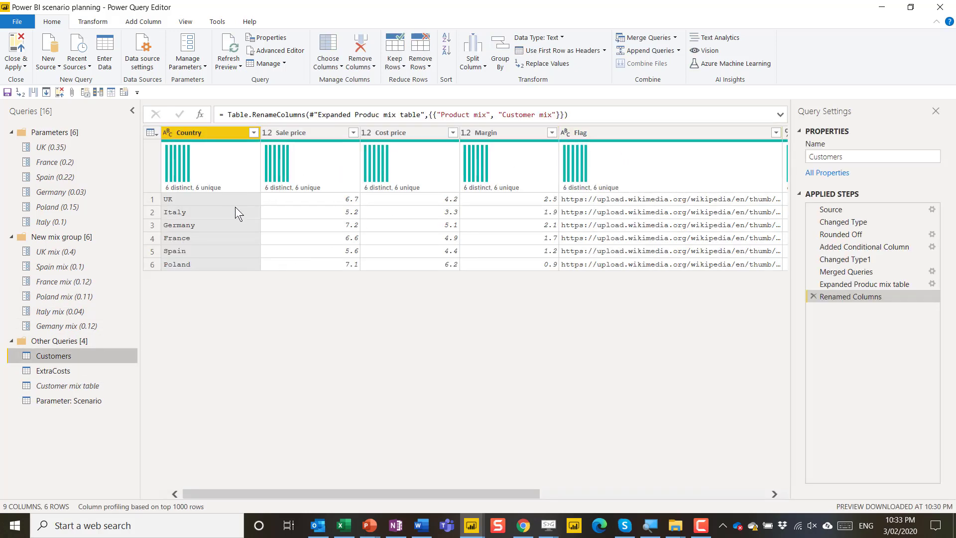
left_click(140, 20)
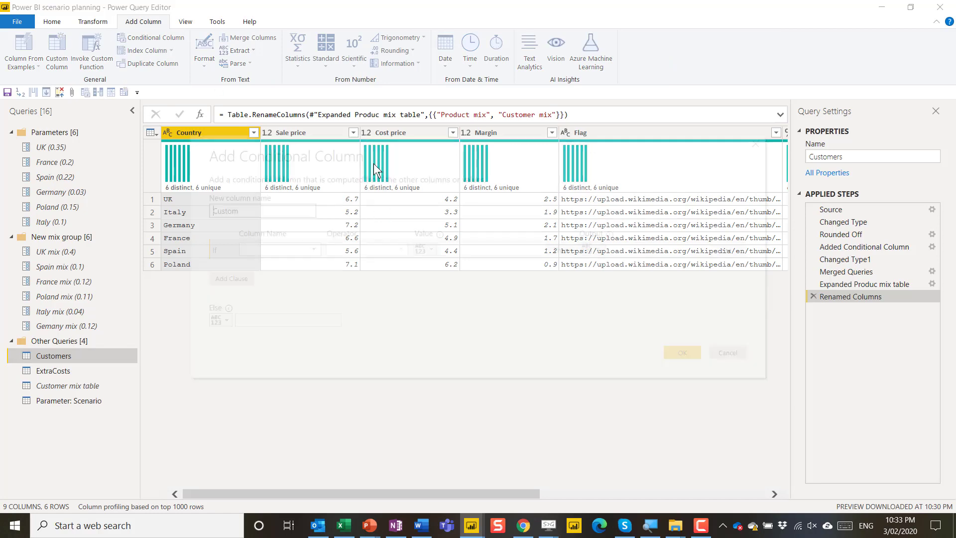
left_click(262, 248)
left_click(278, 262)
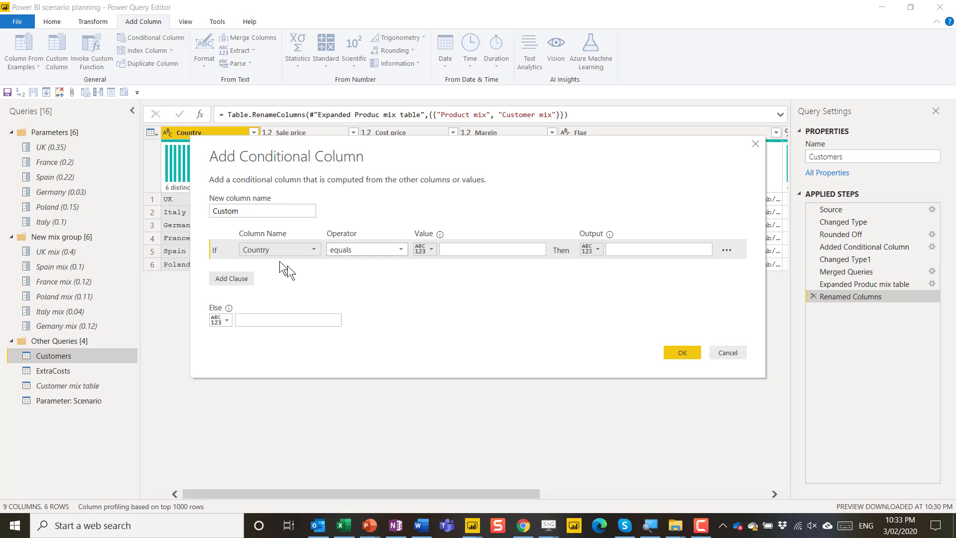
left_click(445, 249)
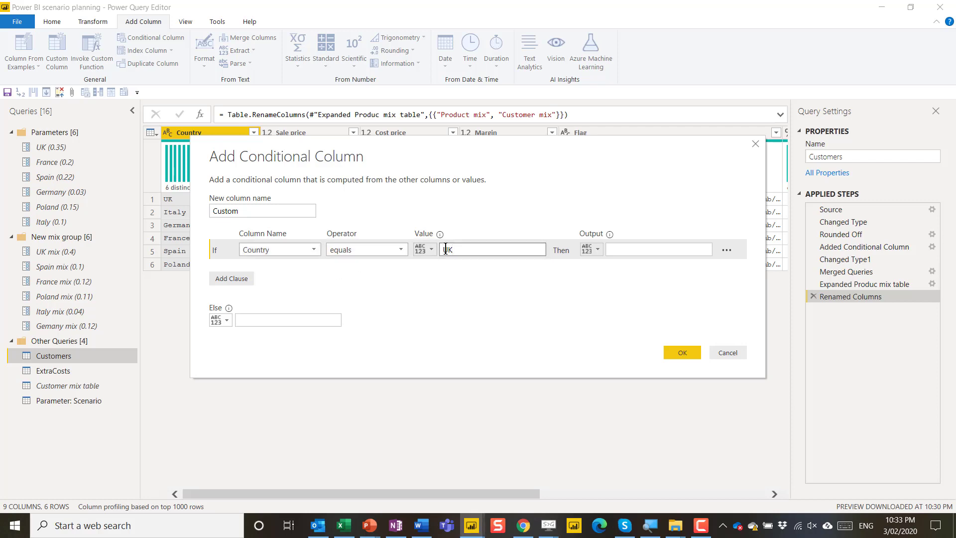
left_click(593, 248)
left_click(605, 286)
left_click(648, 249)
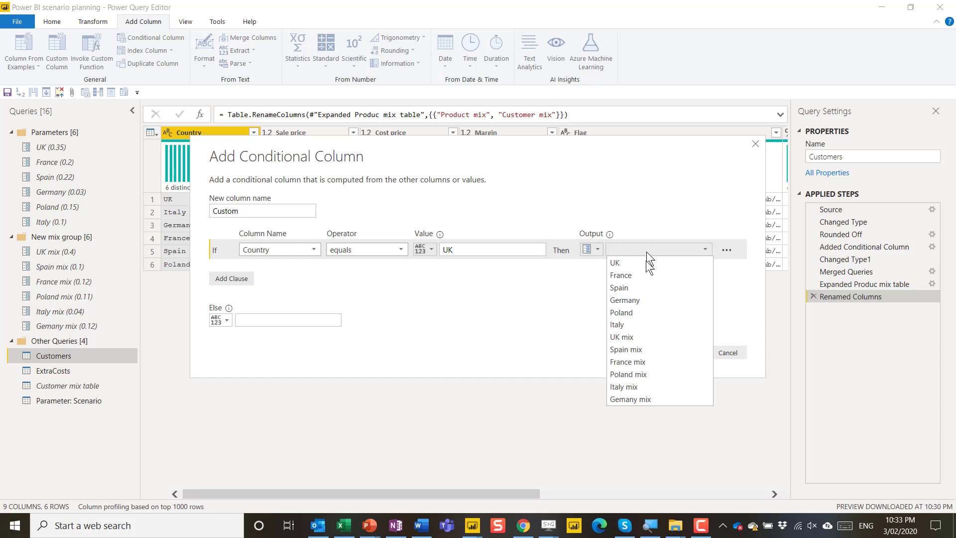
left_click(648, 341)
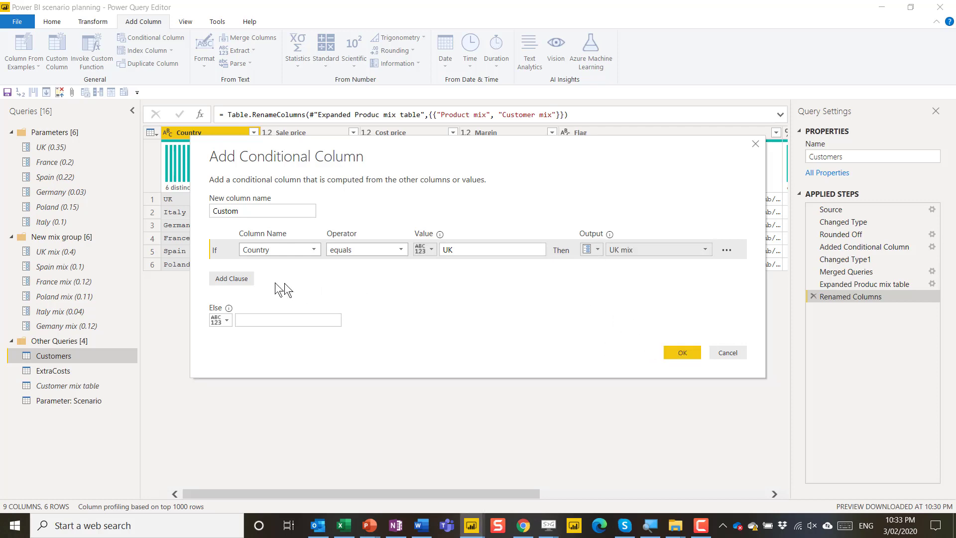
Add Country rules through Poland returning each mix parameter, with Else 'Check', and create the column.
left_click(245, 279)
left_click(279, 270)
left_click(279, 281)
left_click(451, 270)
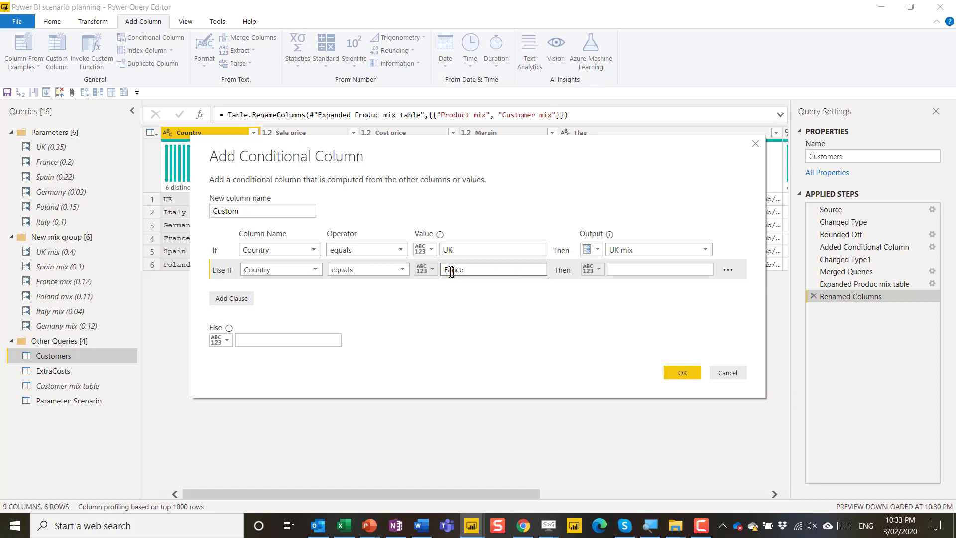
type("r")
left_click(587, 271)
left_click(609, 305)
left_click(623, 270)
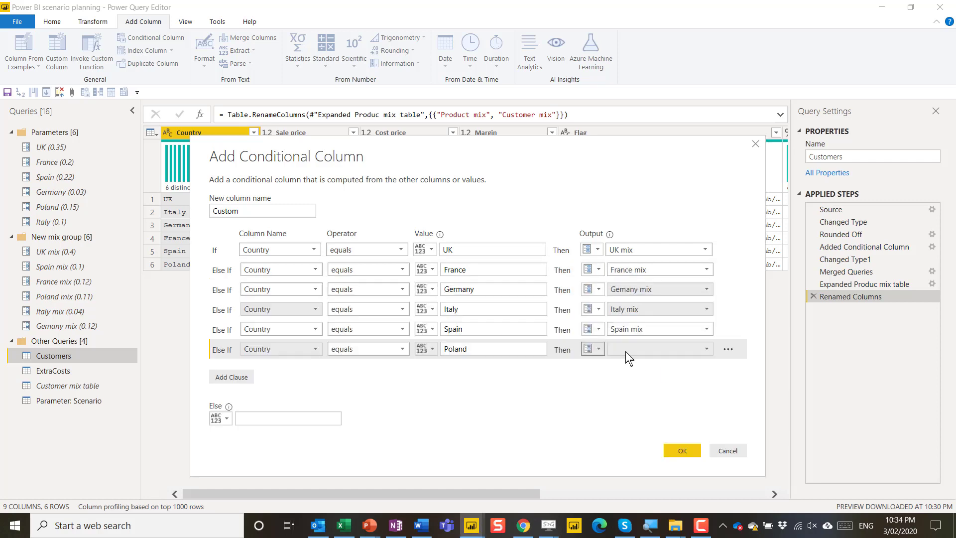
left_click(626, 351)
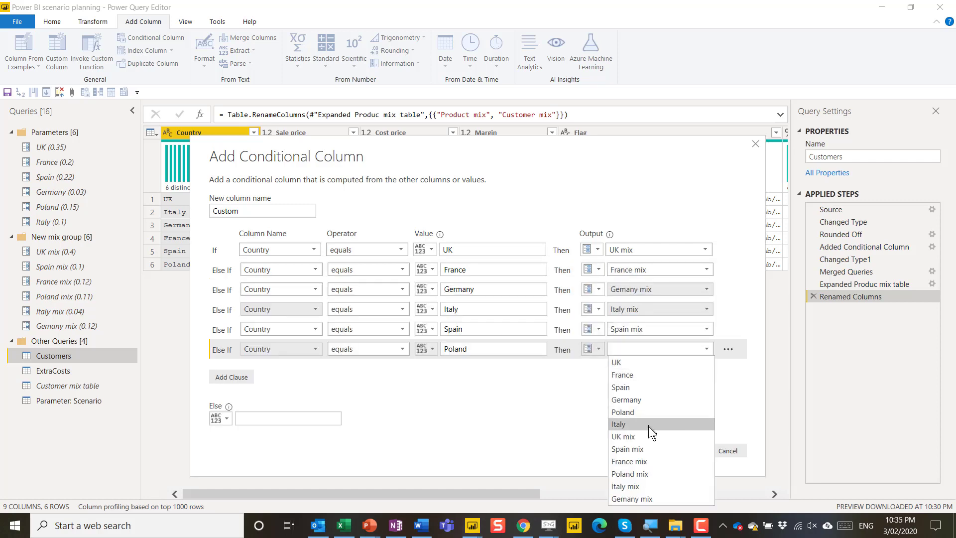
left_click(652, 474)
left_click(301, 417)
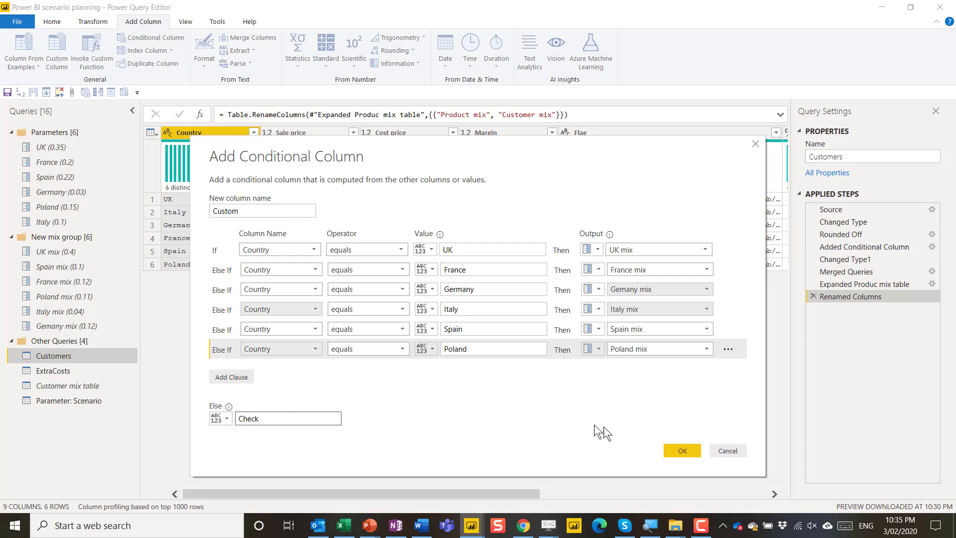
left_click(681, 450)
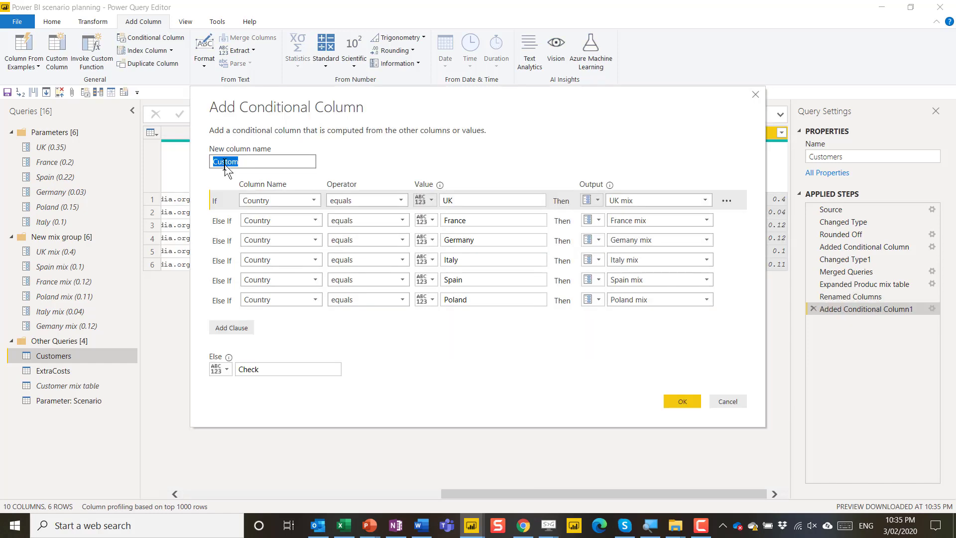
Rename the conditional column to 'New Parameter Mix' and set its data type to Percentage.
type("Parameter")
key("Home")
type("New")
left_click(683, 399)
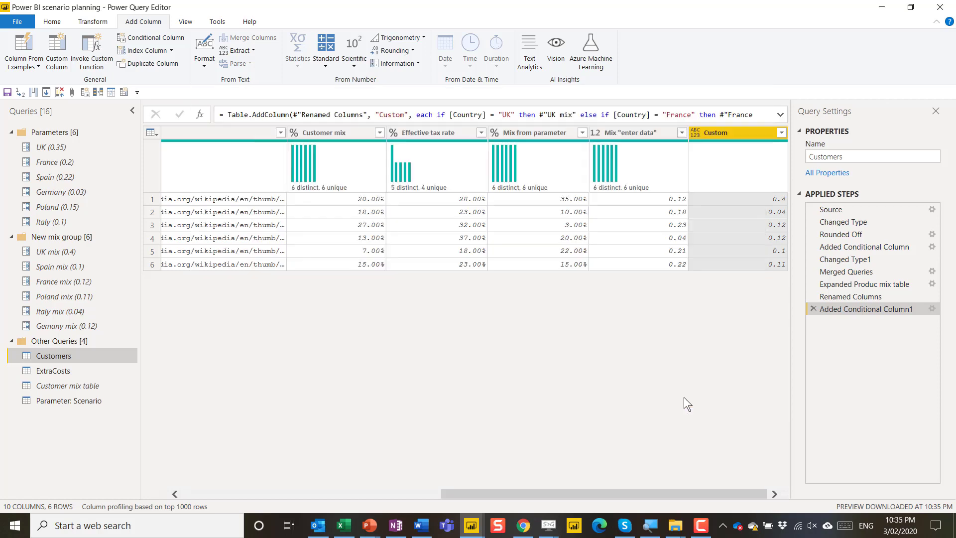
left_click(695, 134)
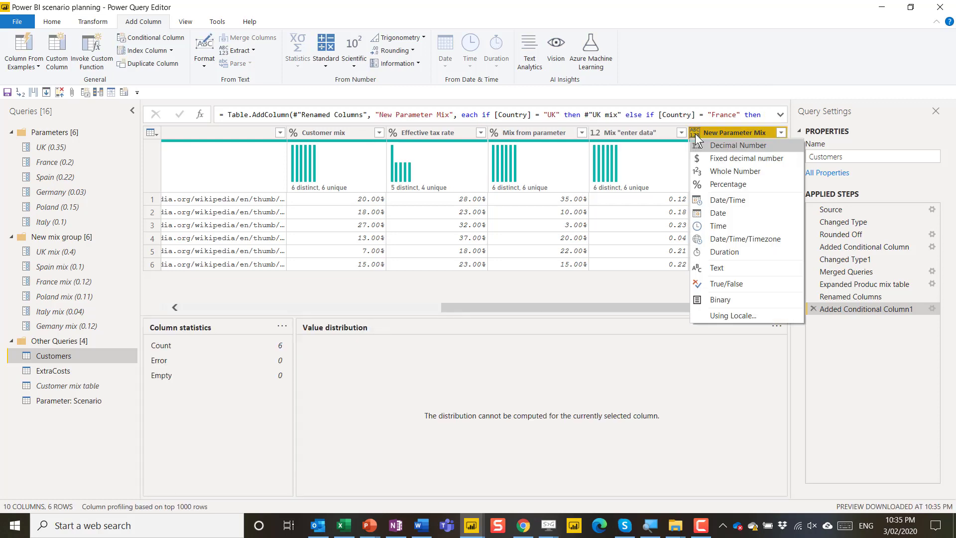
left_click(733, 184)
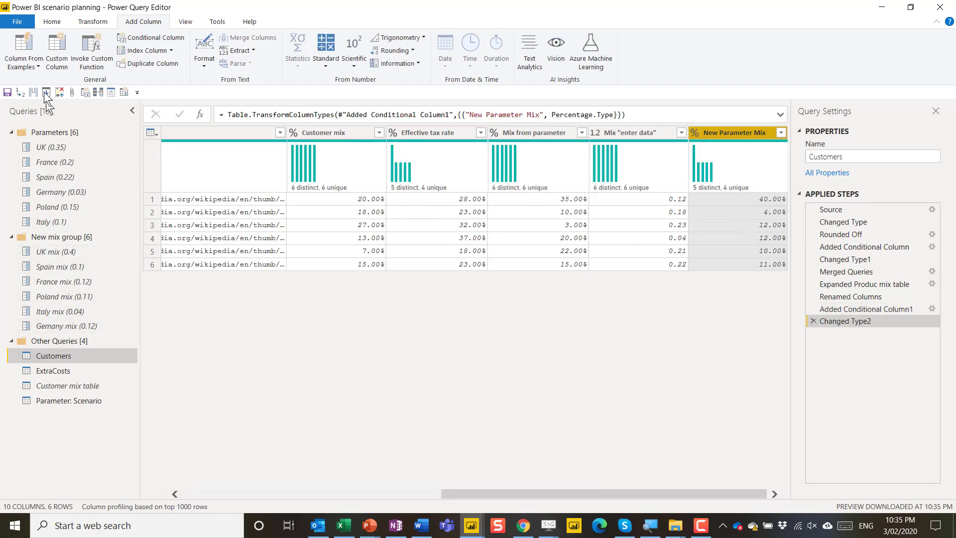
left_click(48, 24)
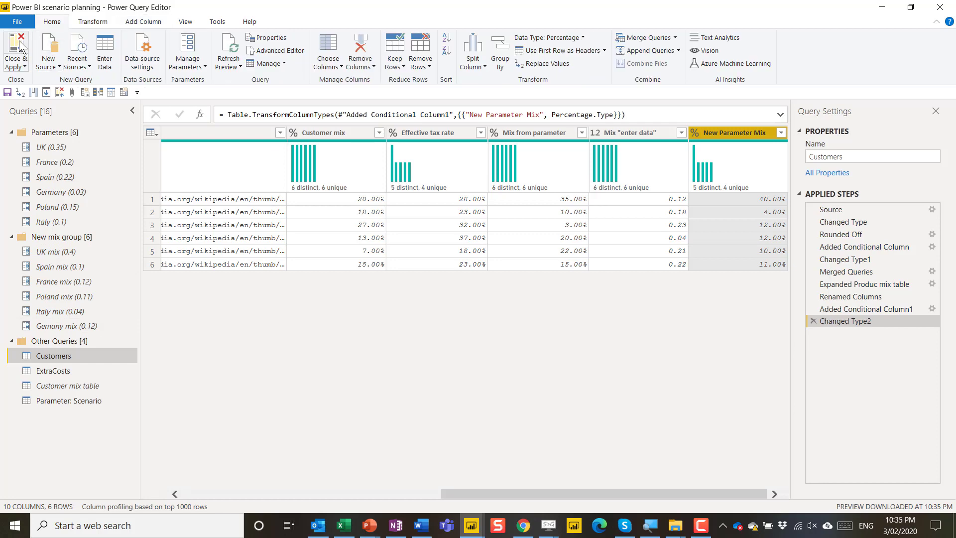
Close & Apply, then place the New Parameter Mix field on the report page.
left_click(19, 50)
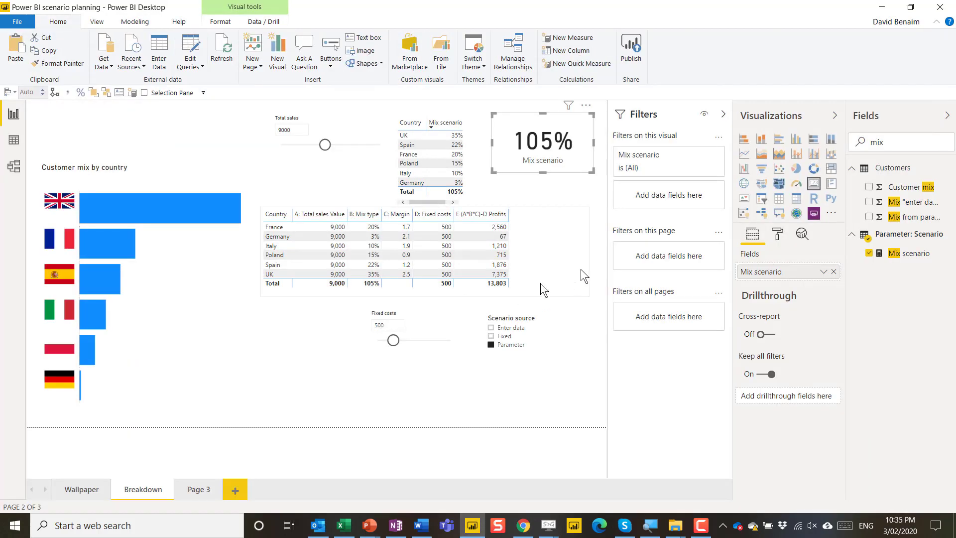
double_click(877, 141)
key("BackSpace")
type("new")
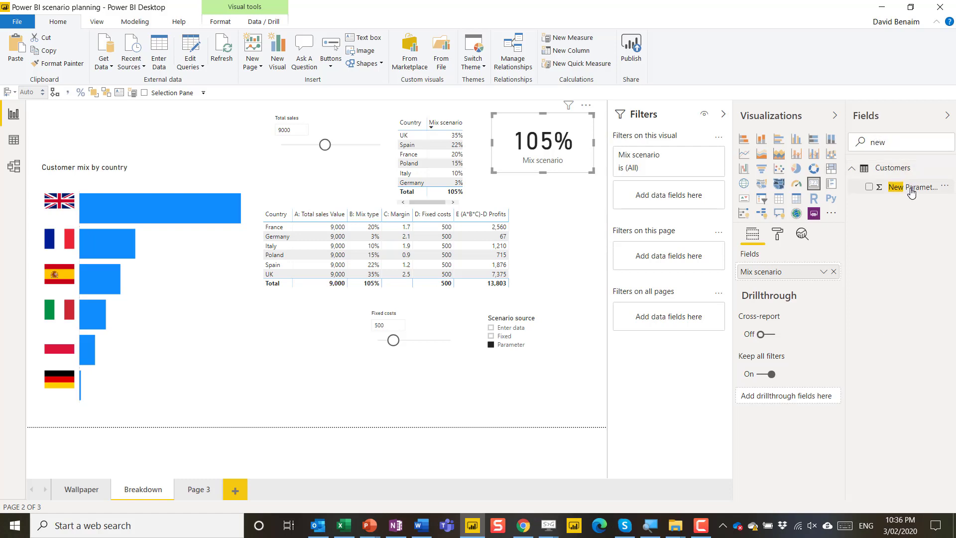
left_click_drag(910, 193, 300, 352)
Add Country, convert the visual to a table, and position it below the main table.
double_click(879, 143)
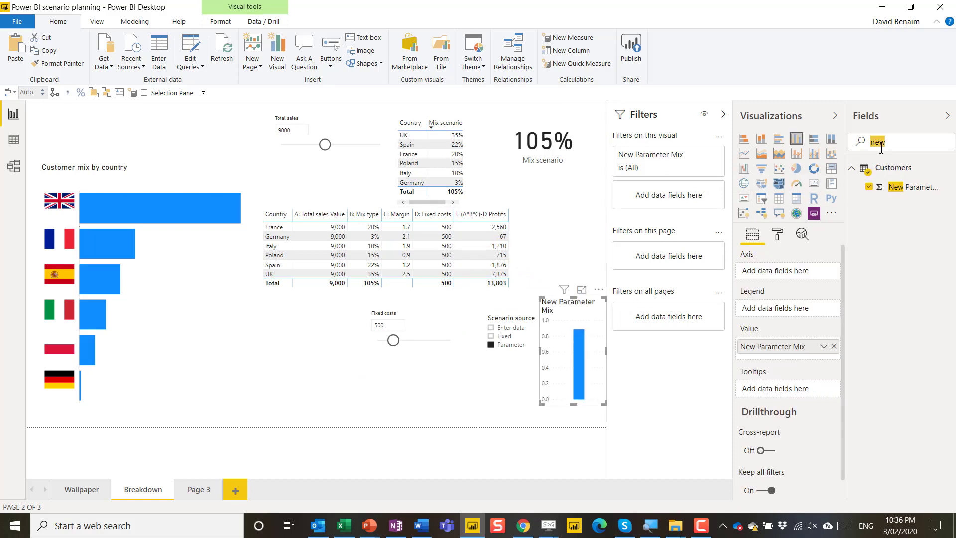
type("countr")
left_click(869, 187)
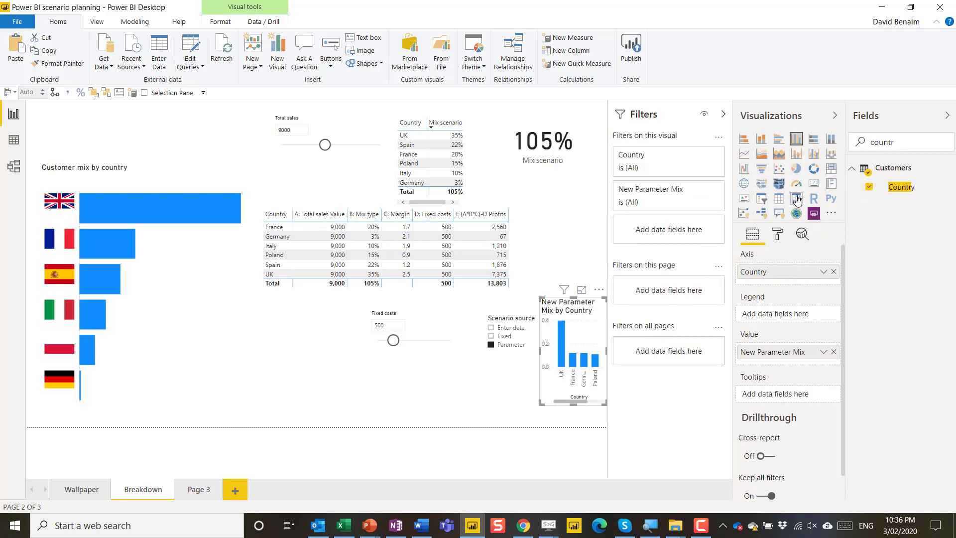
left_click(779, 198)
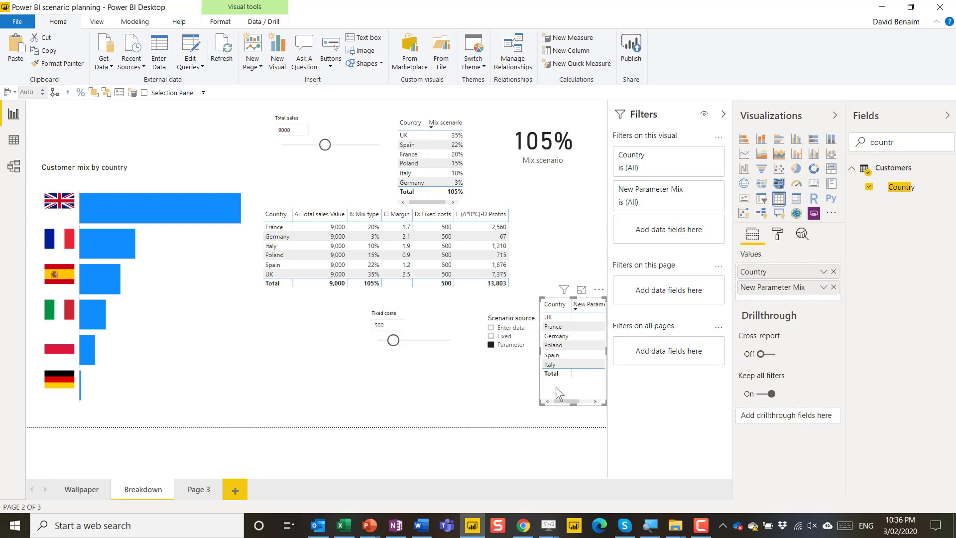
left_click_drag(556, 387, 209, 385)
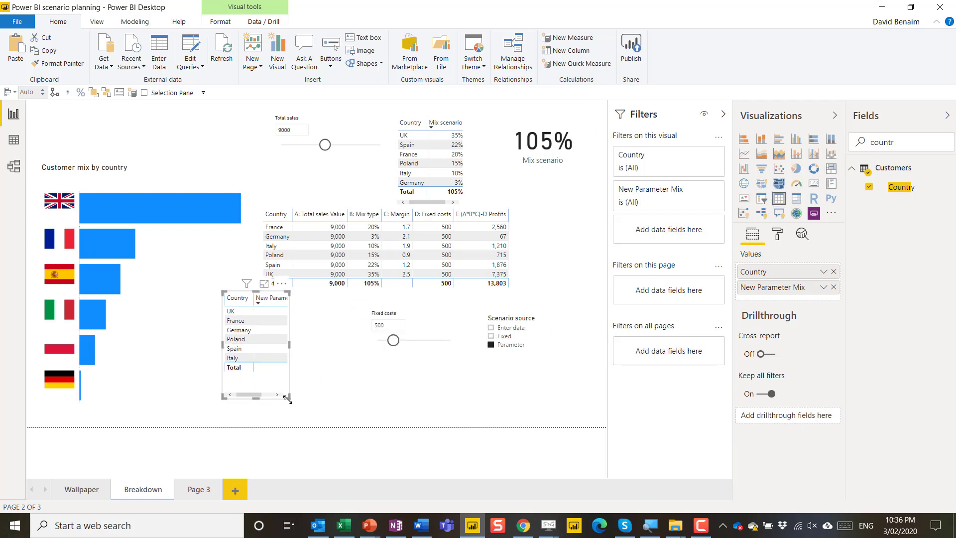
left_click_drag(290, 393, 331, 392)
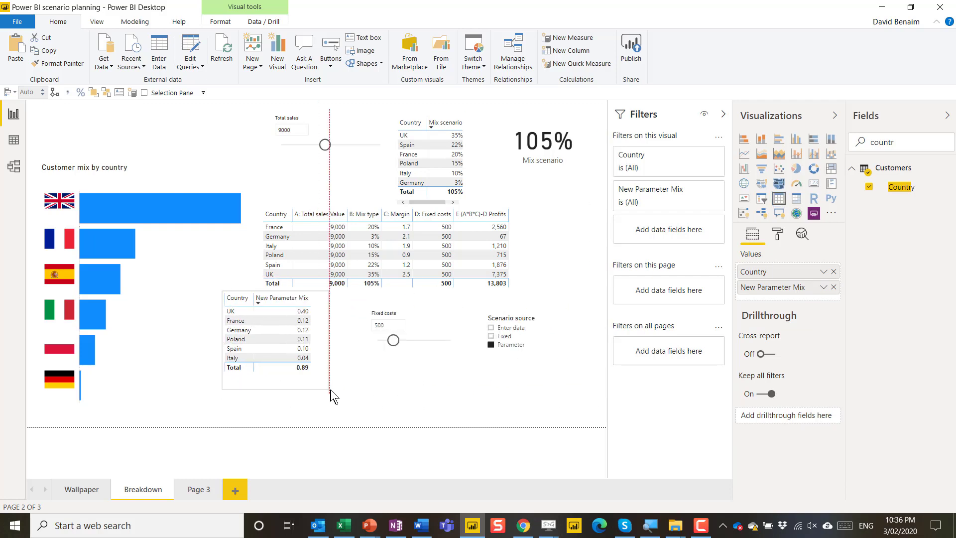
left_click(323, 318)
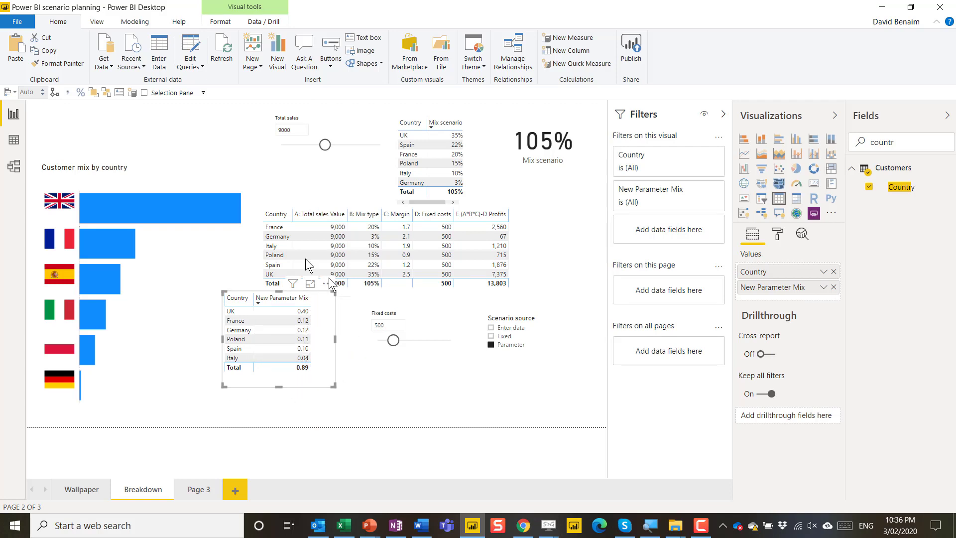
Set Poland mix to 0.22 and Poland to 0.10, then apply the query changes.
left_click(191, 70)
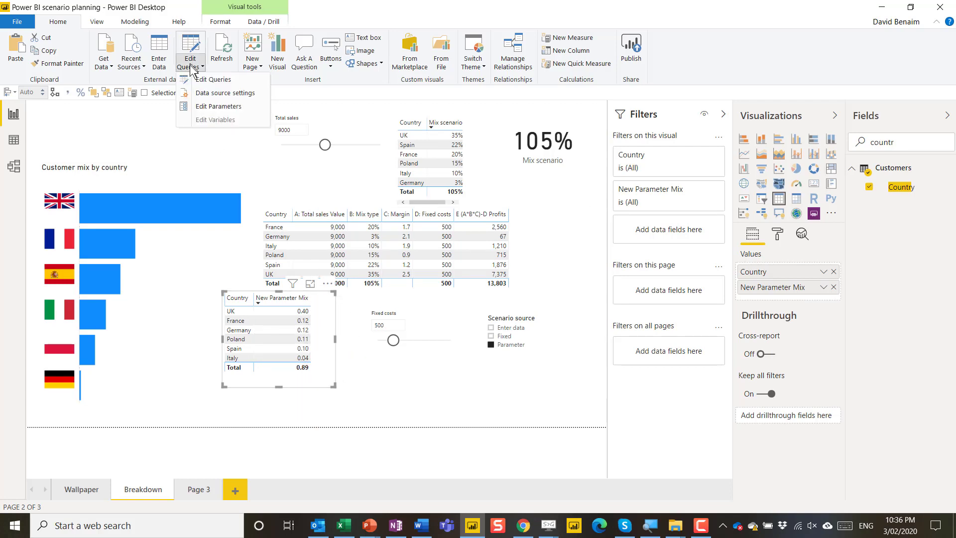
left_click(204, 108)
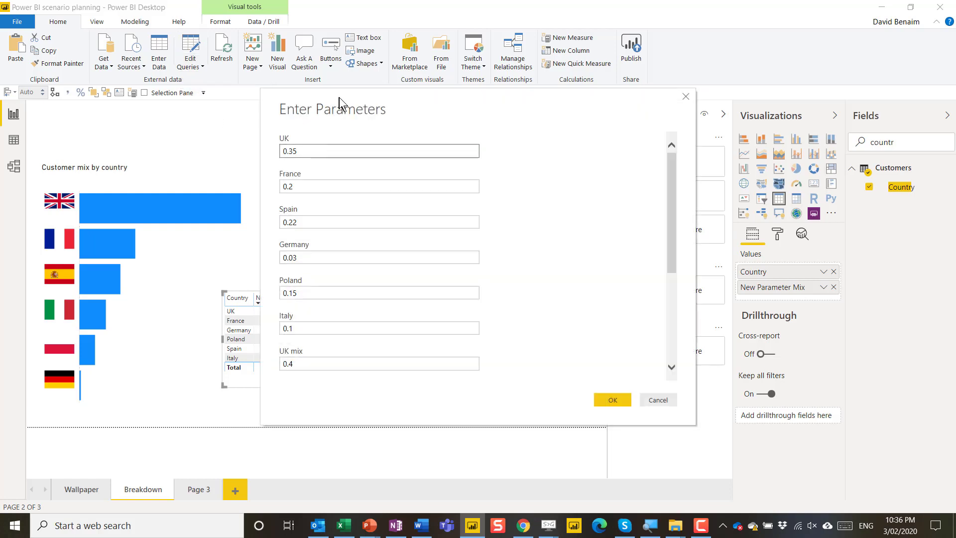
scroll(383, 257, "down", 1)
scroll(382, 257, "down", 3)
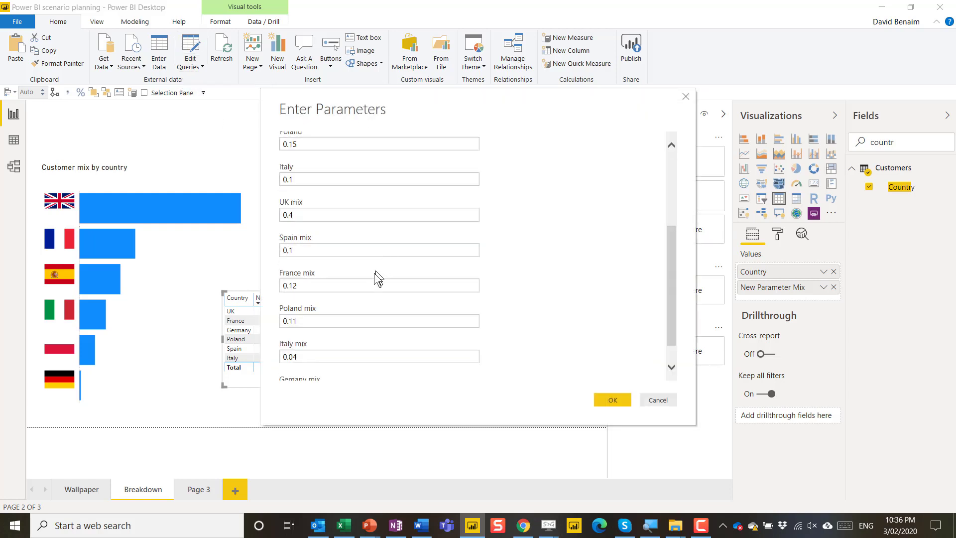
left_click(328, 321)
key("BackSpace")
key("BackSpace")
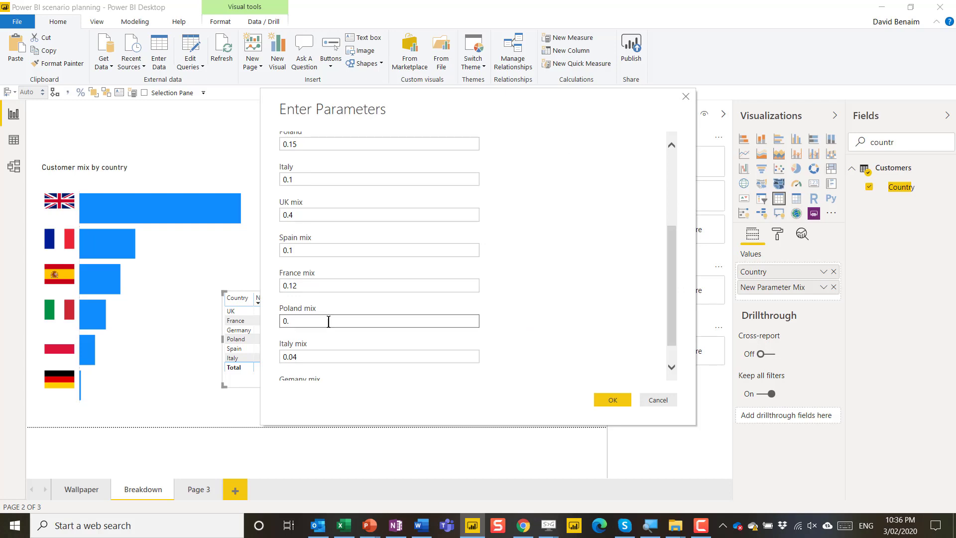
type("22")
left_click(315, 145)
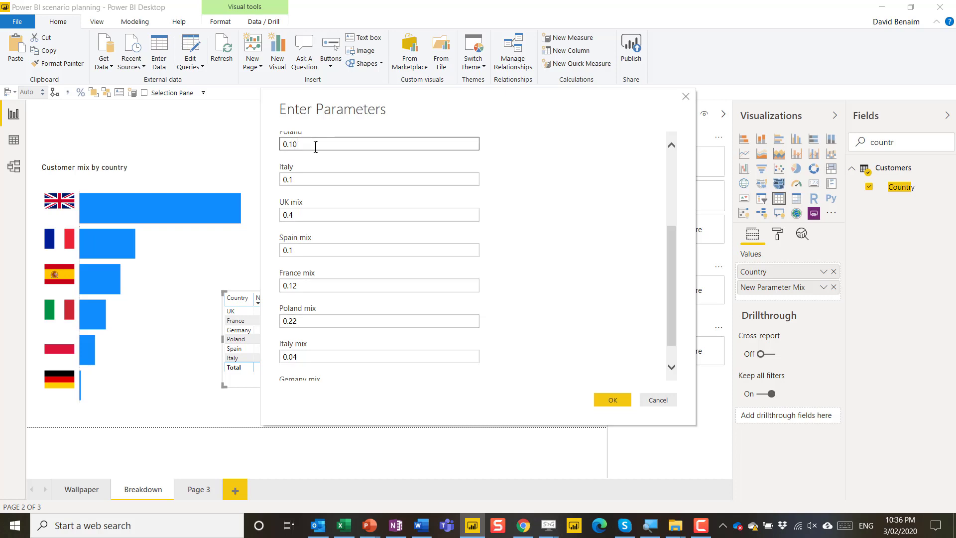
left_click(611, 401)
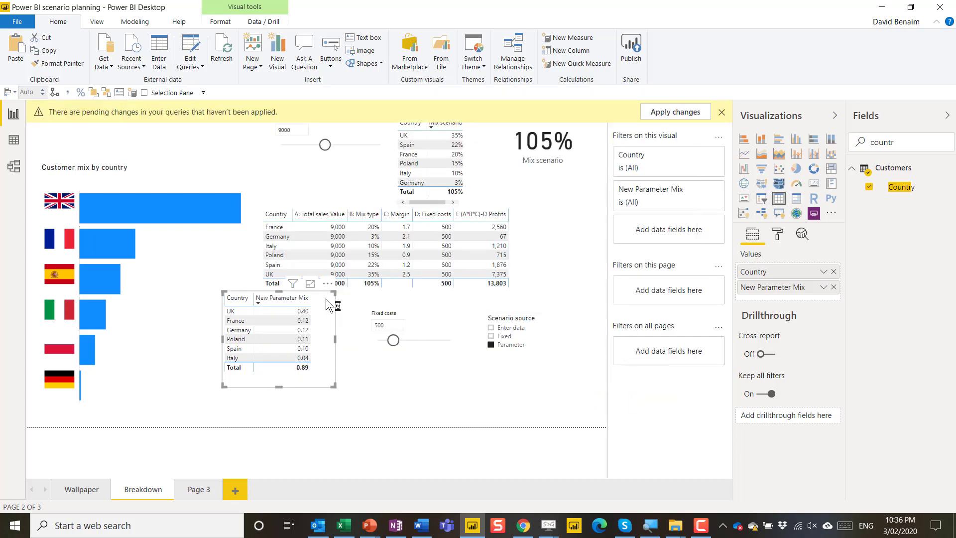
left_click(662, 115)
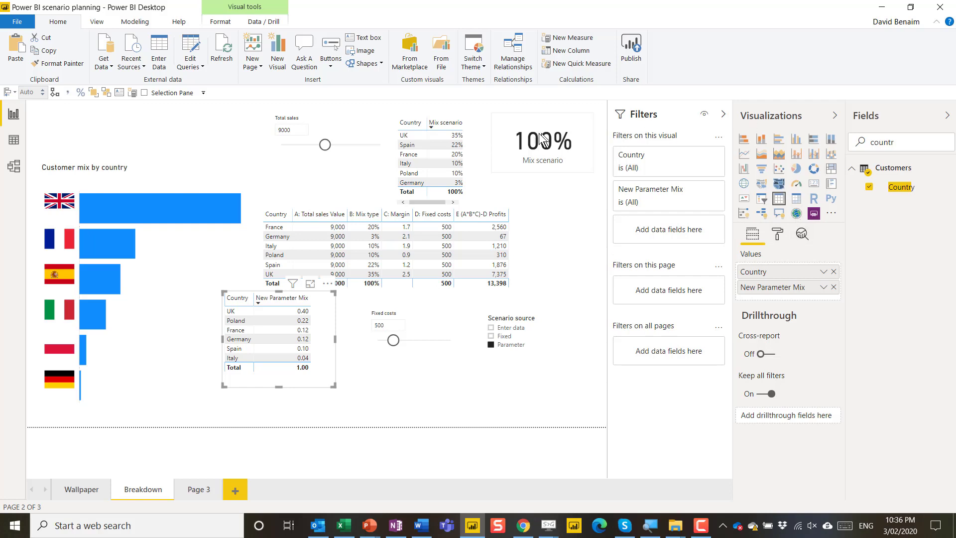
Create the measure Mix added up = SUM(Customers[New Parameter Mix]).
left_click(585, 160)
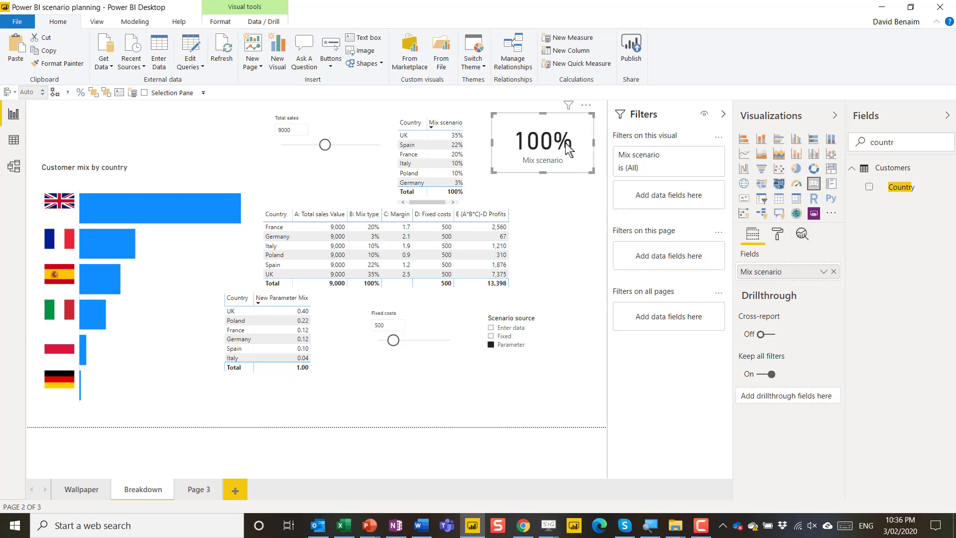
left_click_drag(912, 142, 836, 148)
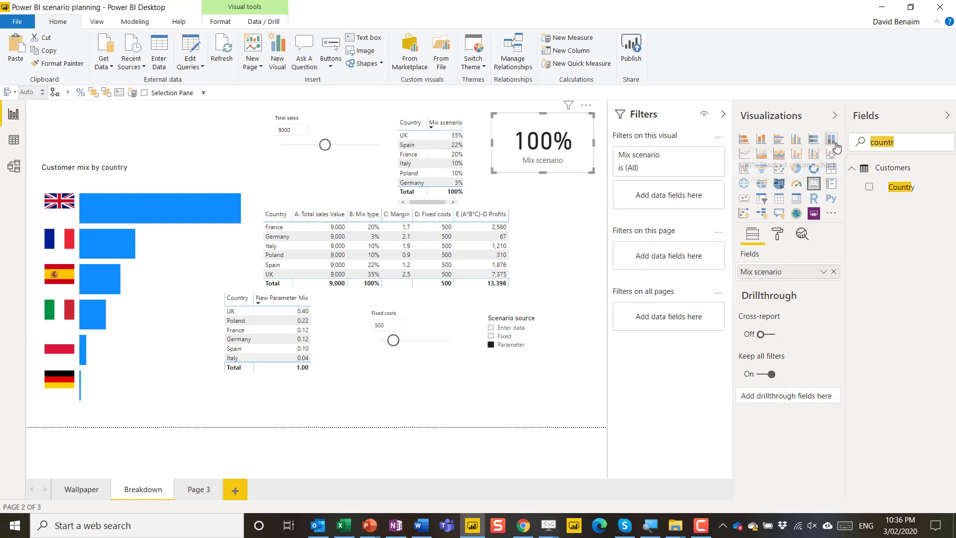
key("BackSpace")
scroll(906, 386, "down", 2)
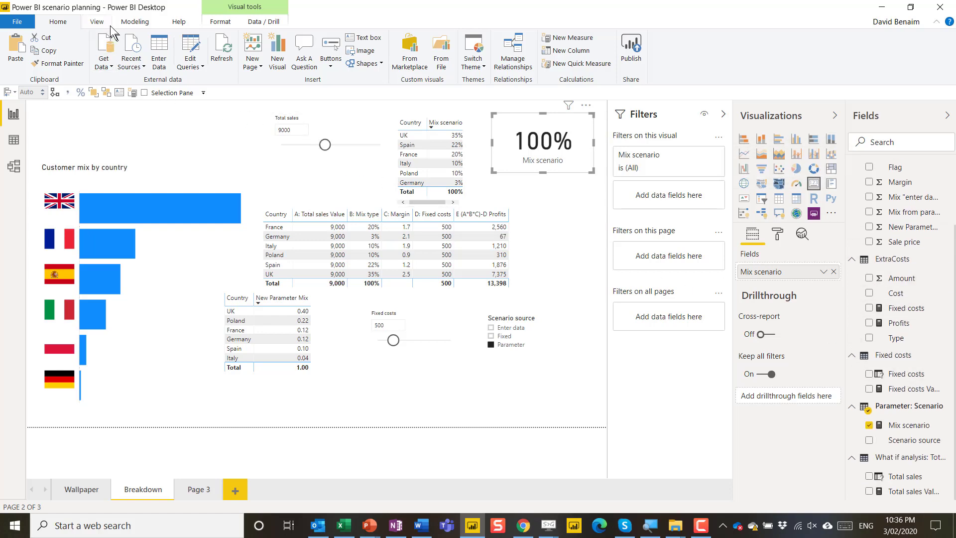
left_click(567, 39)
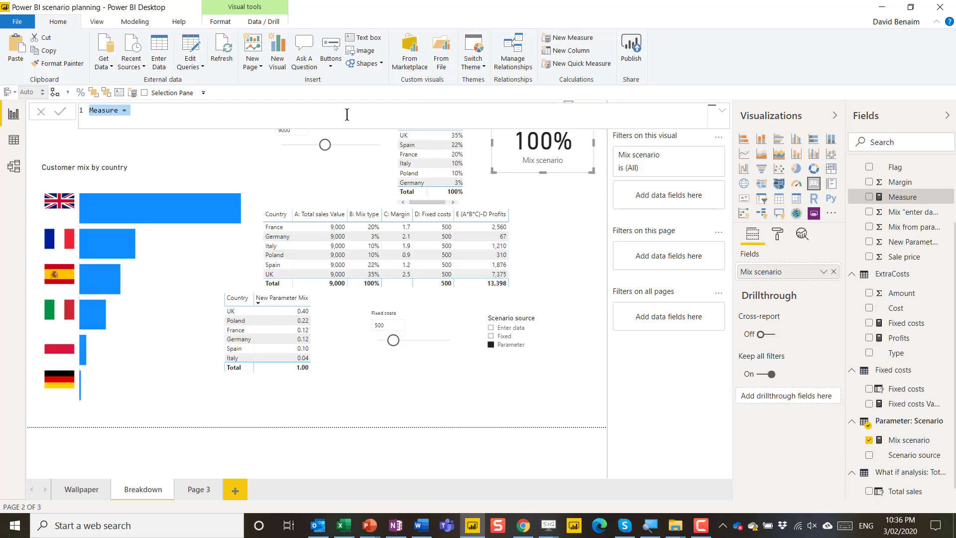
type("Mix added up=")
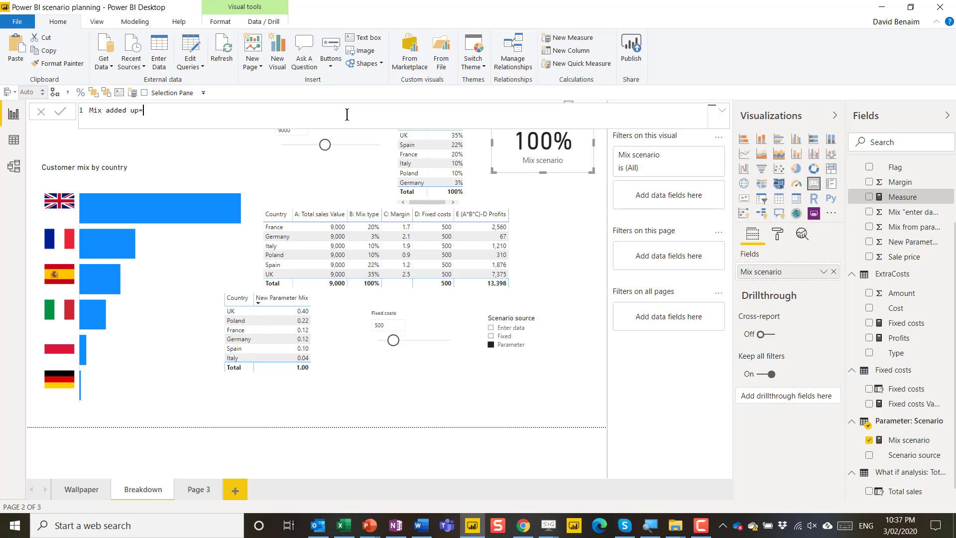
type("SUM(")
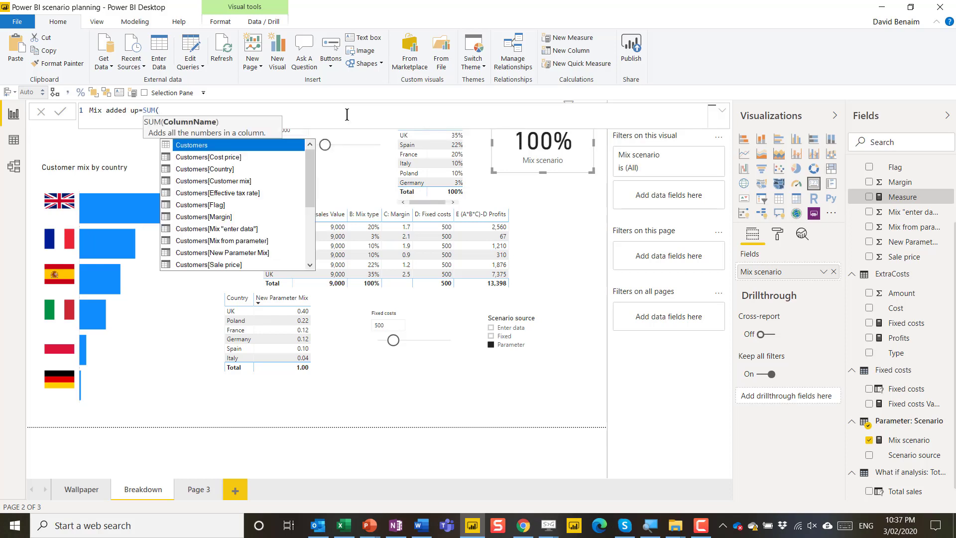
type("new")
key("Tab")
type(")")
key("Return")
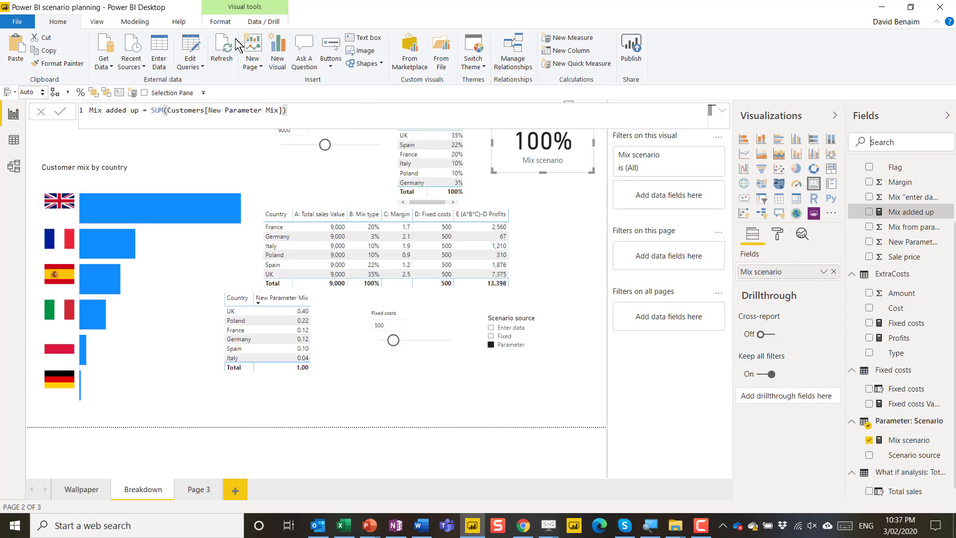
Format Mix added up as a 0-decimal percentage and show it as a card at the top-left.
left_click(135, 21)
left_click(231, 64)
double_click(274, 66)
type("0")
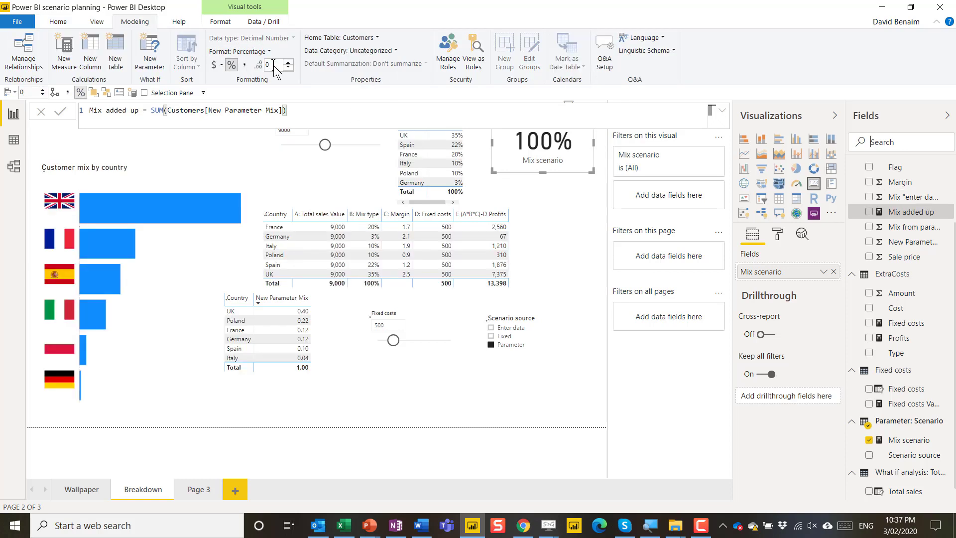
left_click_drag(911, 213, 555, 398)
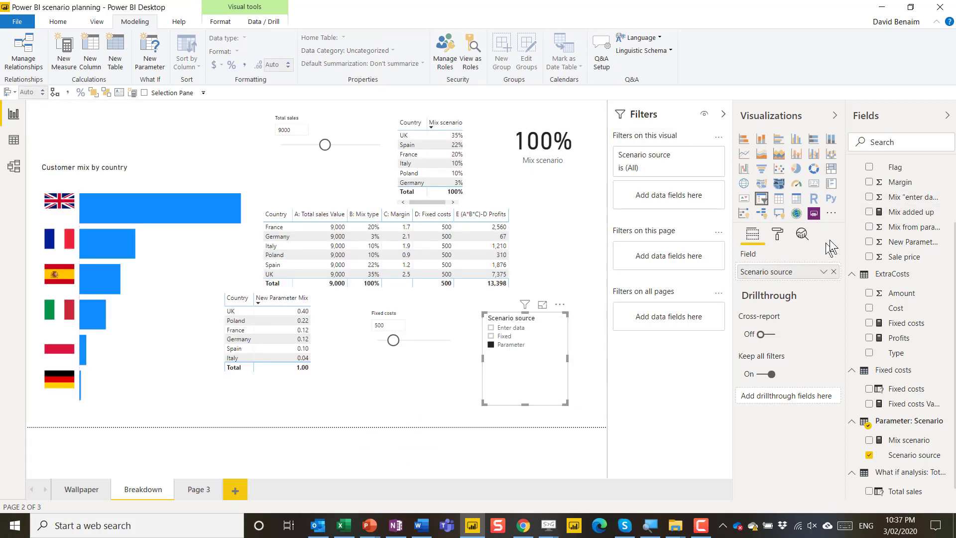
left_click_drag(890, 215, 155, 128)
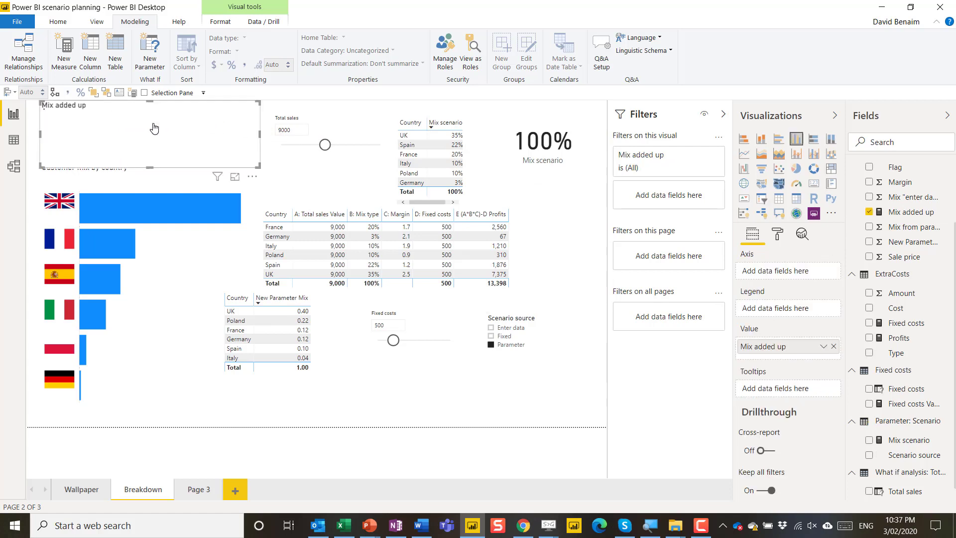
left_click(812, 184)
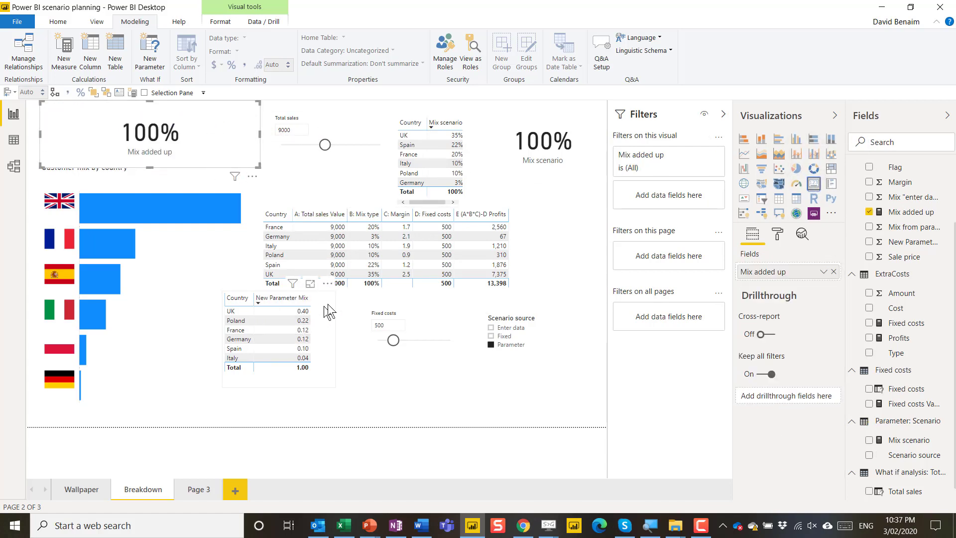
left_click(528, 220)
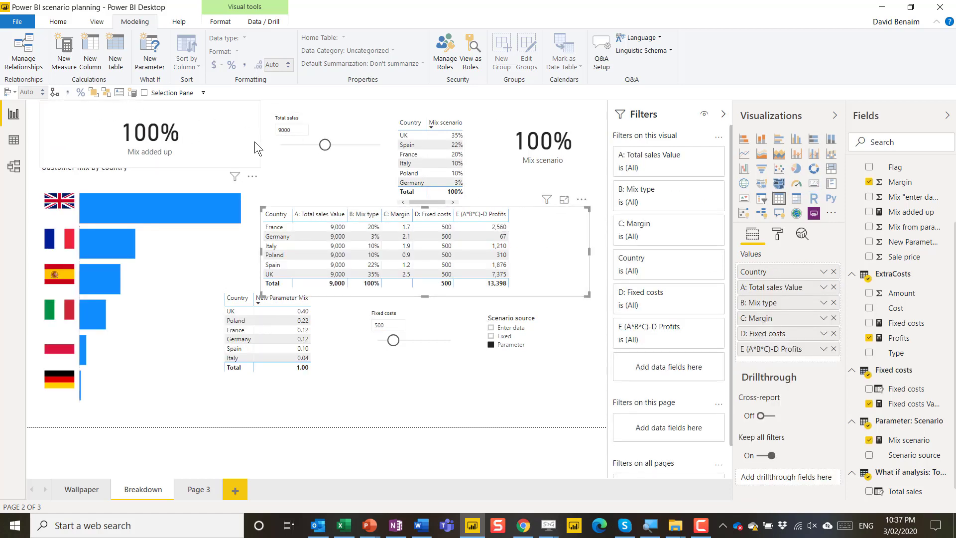
left_click(57, 22)
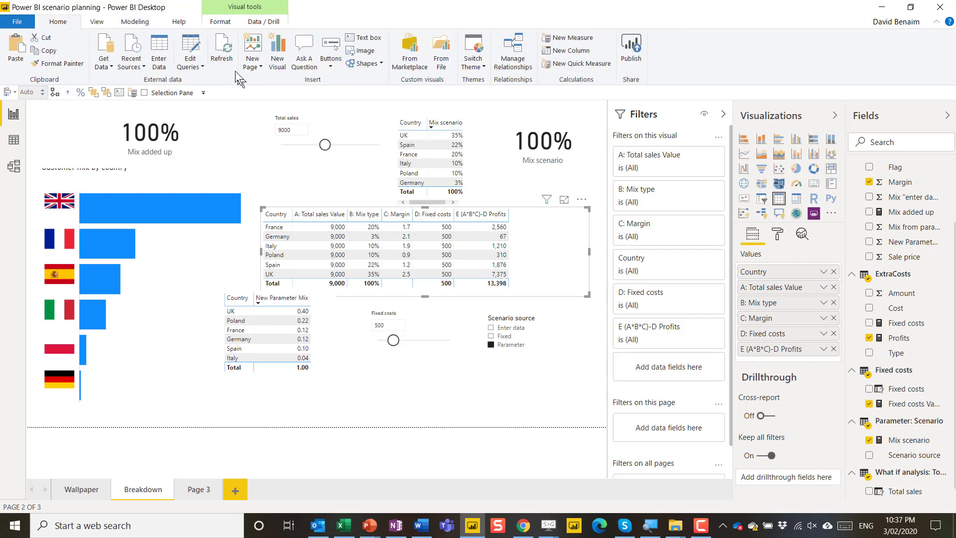
Start a new entered-data table listing Poland, UK, France, Germany, Italy and Spain.
left_click(194, 50)
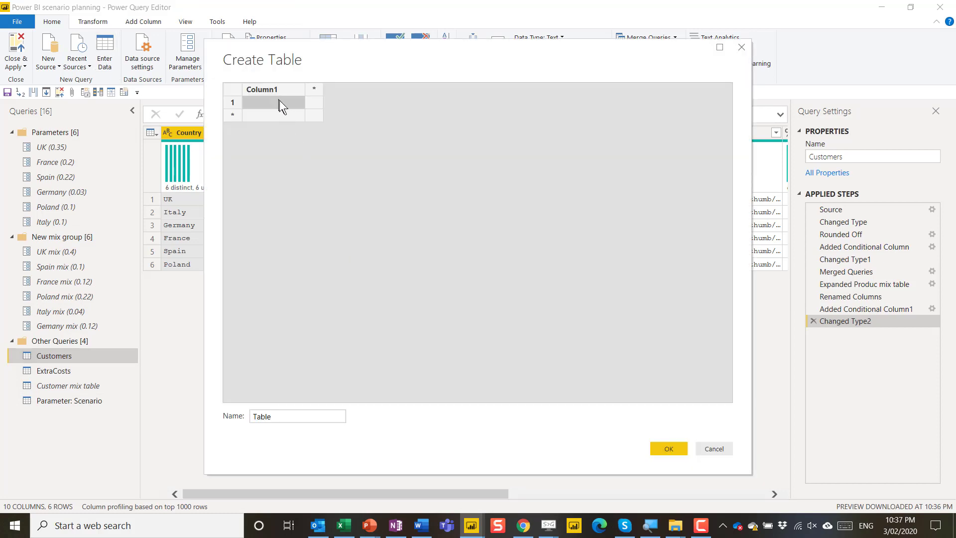
type("Poland")
key("Return")
type("UK")
key("Return")
type("France")
key("Return")
type("Germany")
key("Return")
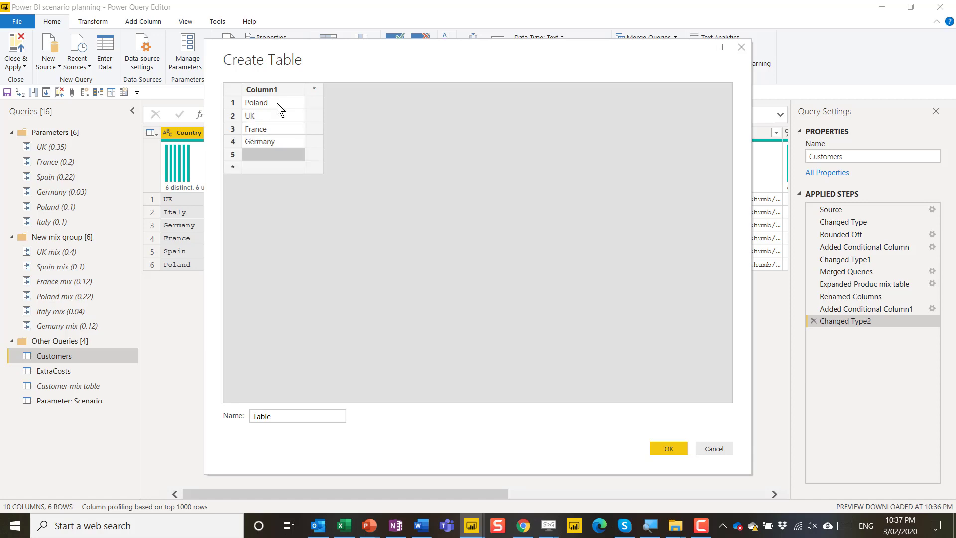
type("Italy")
key("Return")
type("Spain")
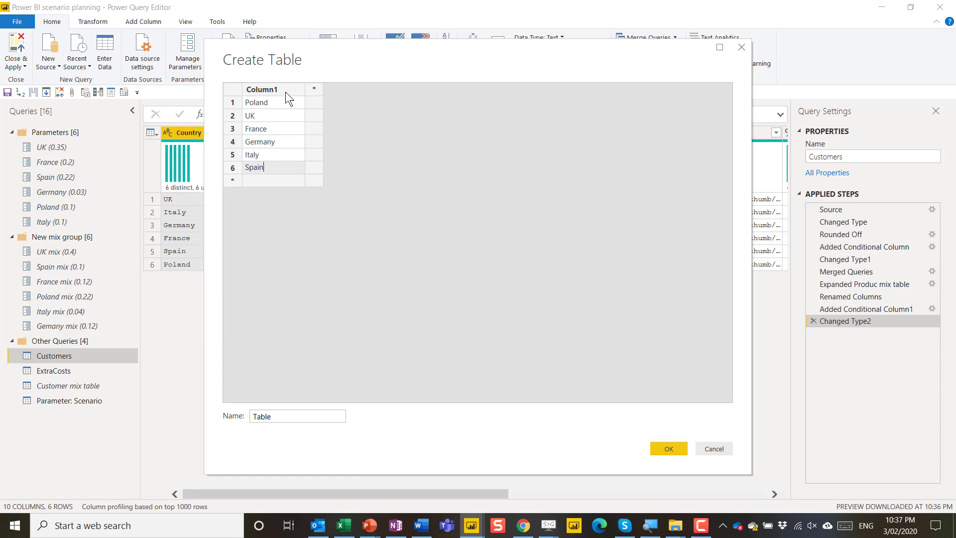
Name the table's columns Country and Mix from "enter data".
double_click(283, 91)
type("C")
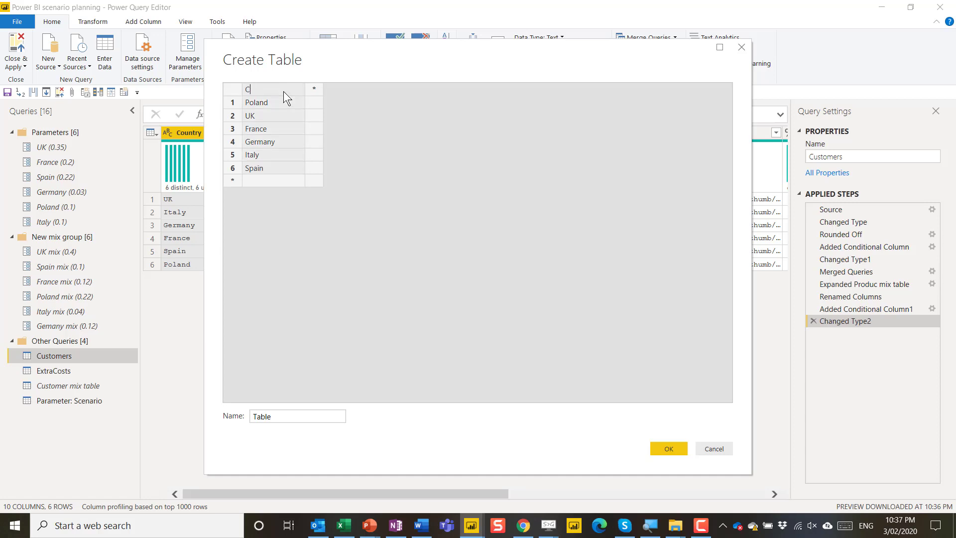
type("ountry")
key("Tab")
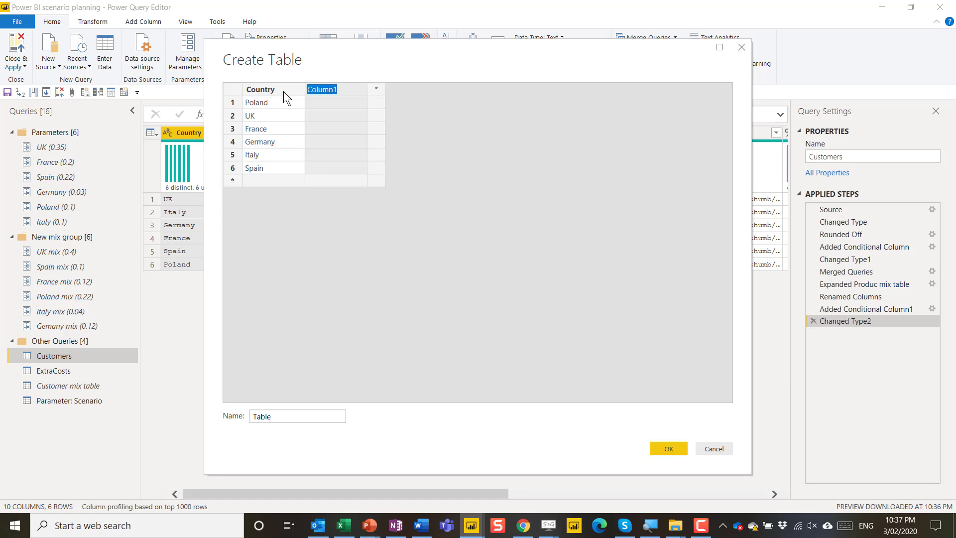
type("A")
type("Mix")
type(" from ")
type("date")
key("BackSpace")
key("BackSpace")
key("BackSpace")
key("BackSpace")
key("BackSpace")
key("BackSpace")
key("BackSpace")
key("BackSpace")
key("BackSpace")
key("BackSpace")
key("BackSpace")
key("BackSpace")
key("BackSpace")
type("date")
key("BackSpace")
type("a\"")
key("Return")
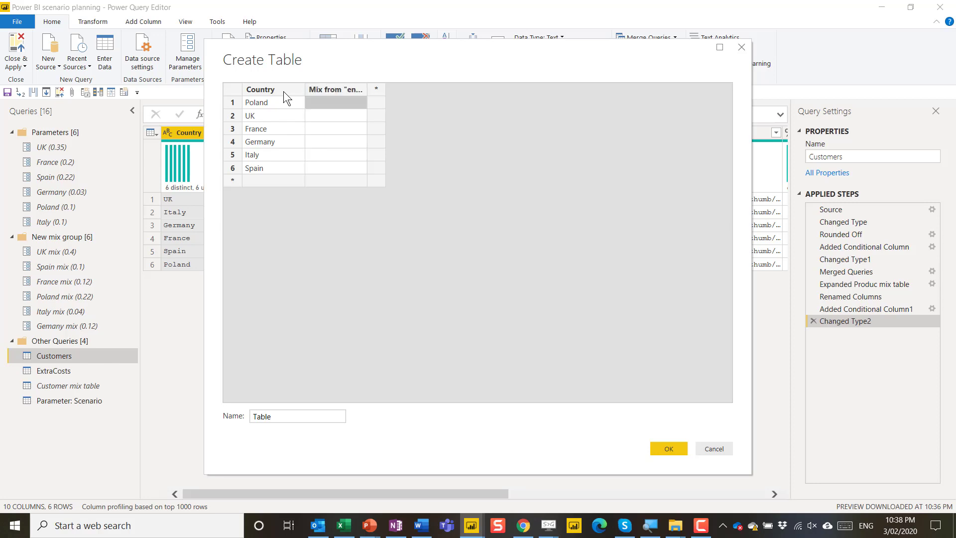
Enter mix values 0.4, 0.1, 0.2, 0.1, 0.15, 0.2 and name the table Enter data NEW mix.
type("0.4")
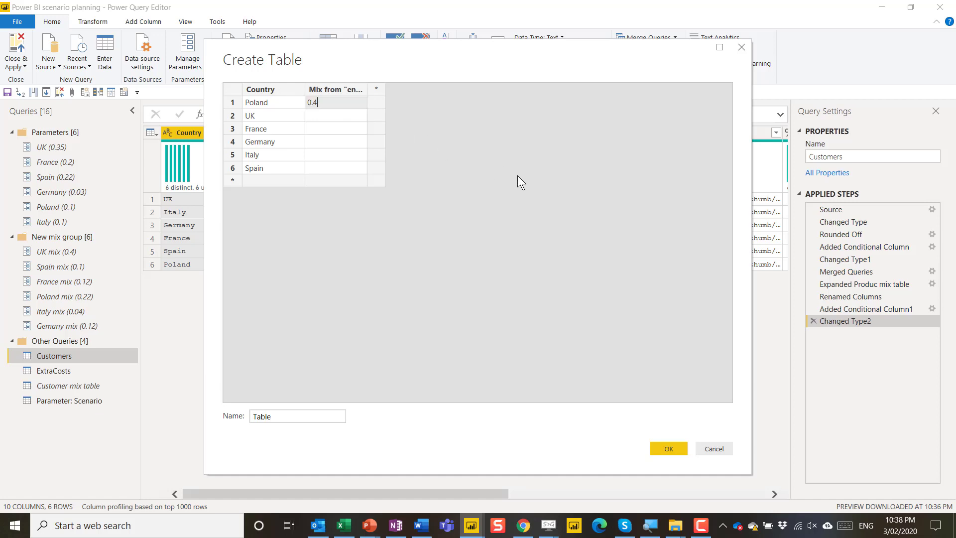
key("Return")
type("0.1")
key("Return")
type("0.2")
key("Return")
type("0")
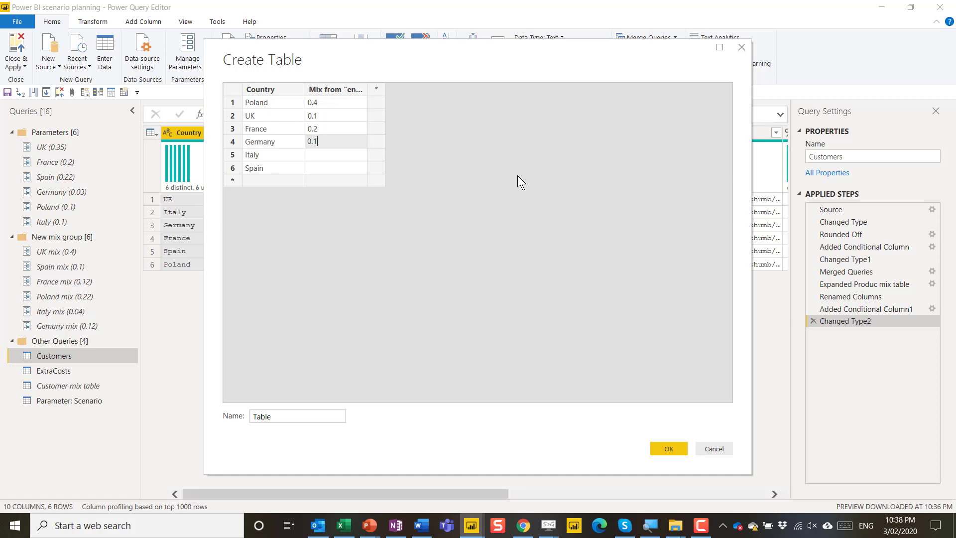
key("Return")
type("0.15")
key("Return")
type("0.2")
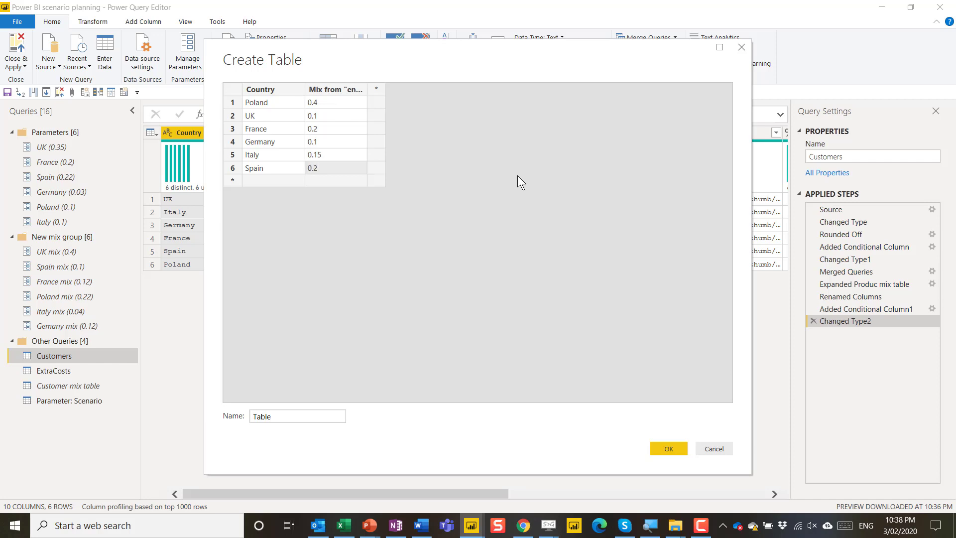
left_click(264, 417)
double_click(264, 417)
type("Enter data")
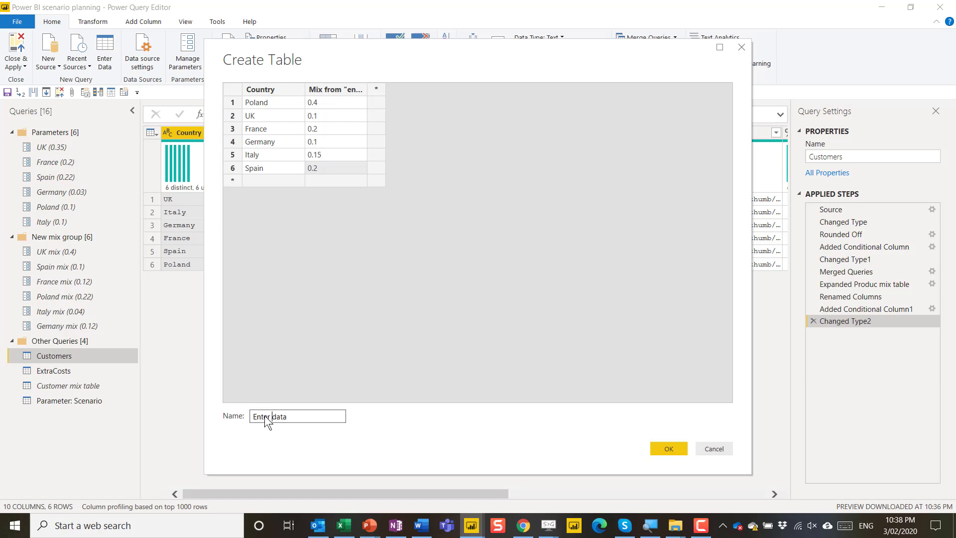
type(" NEW mix")
Create the Enter data NEW mix table and disable its loading into the report.
left_click(675, 450)
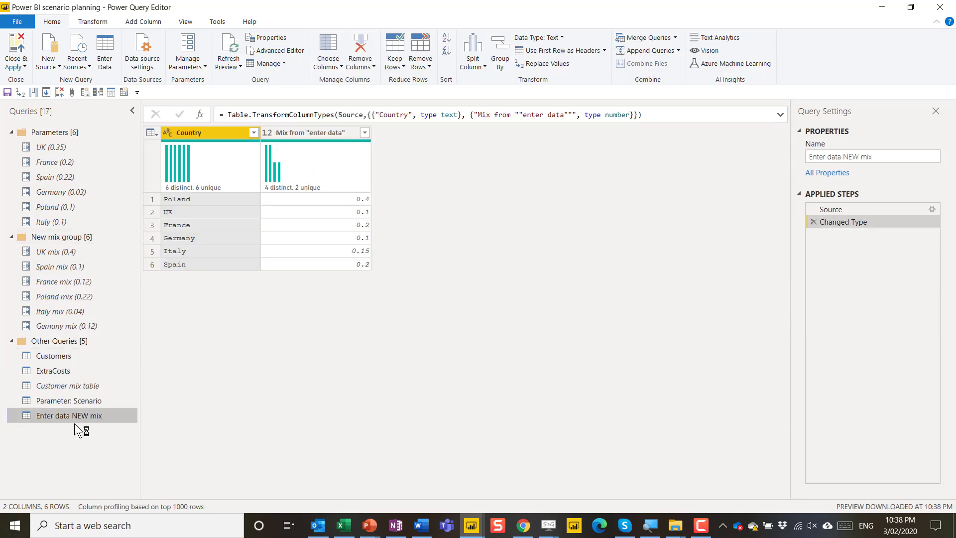
right_click(73, 415)
left_click(103, 367)
Merge Enter data NEW mix into the Customers query, matching on Country.
left_click(74, 355)
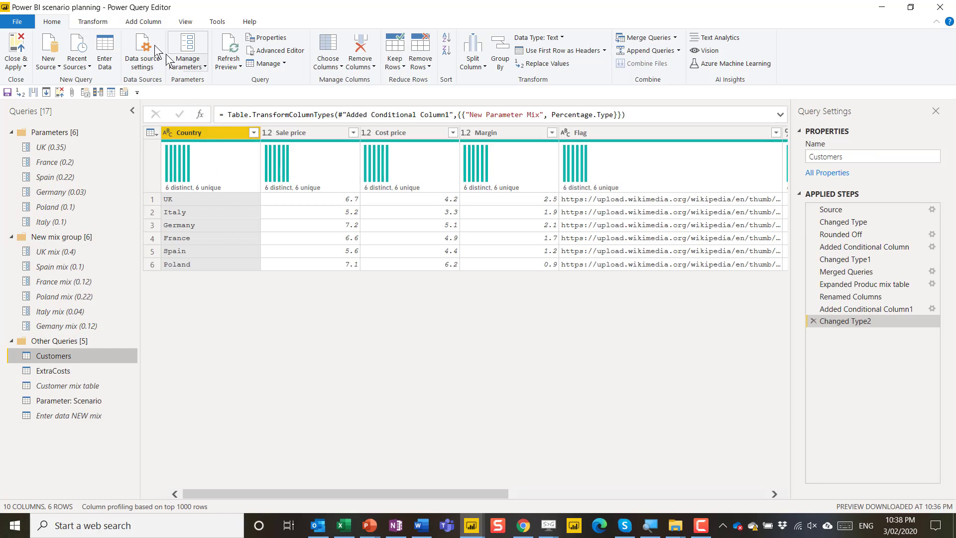
left_click(639, 42)
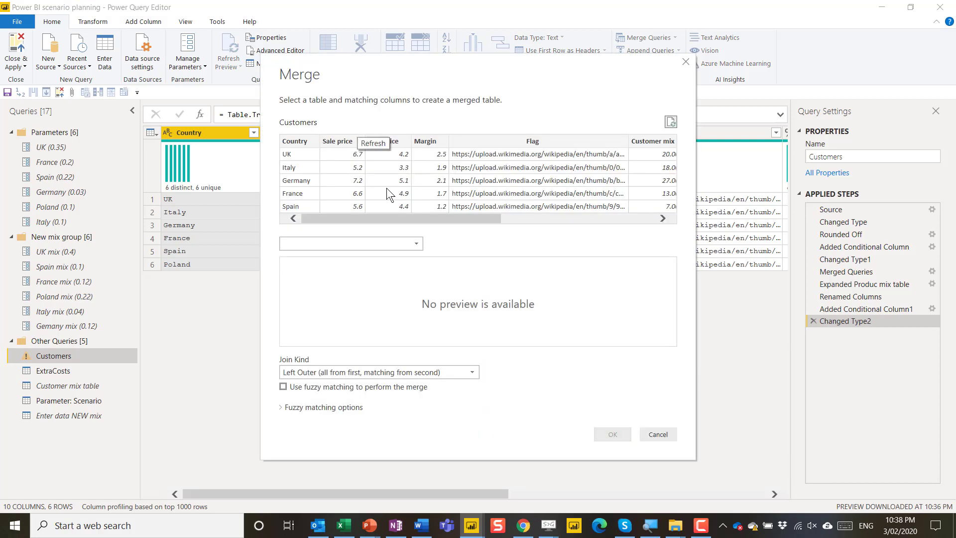
left_click(347, 242)
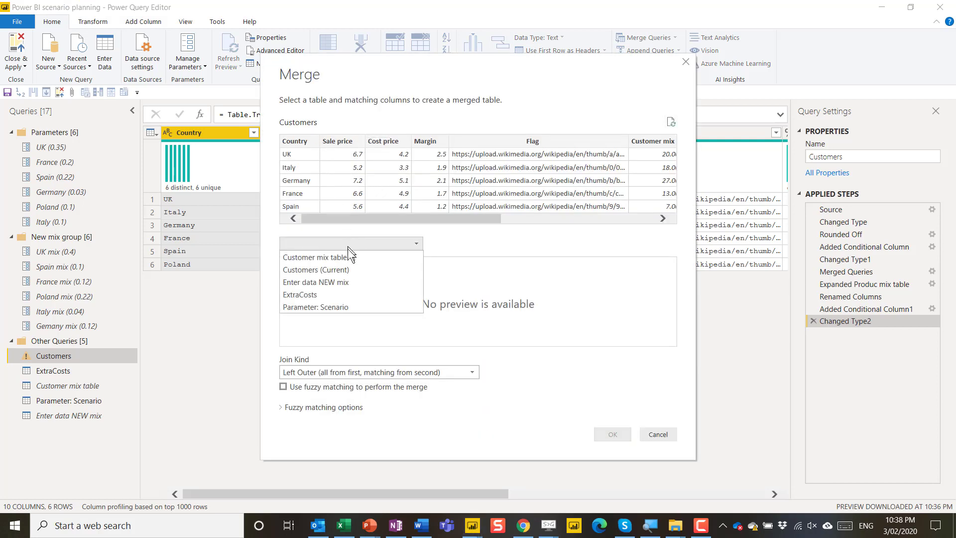
left_click(351, 282)
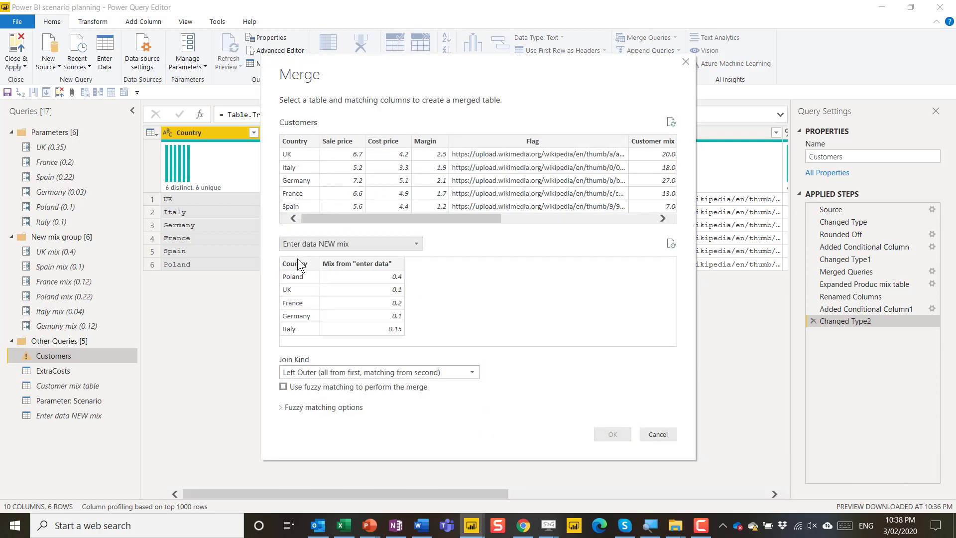
left_click(300, 140)
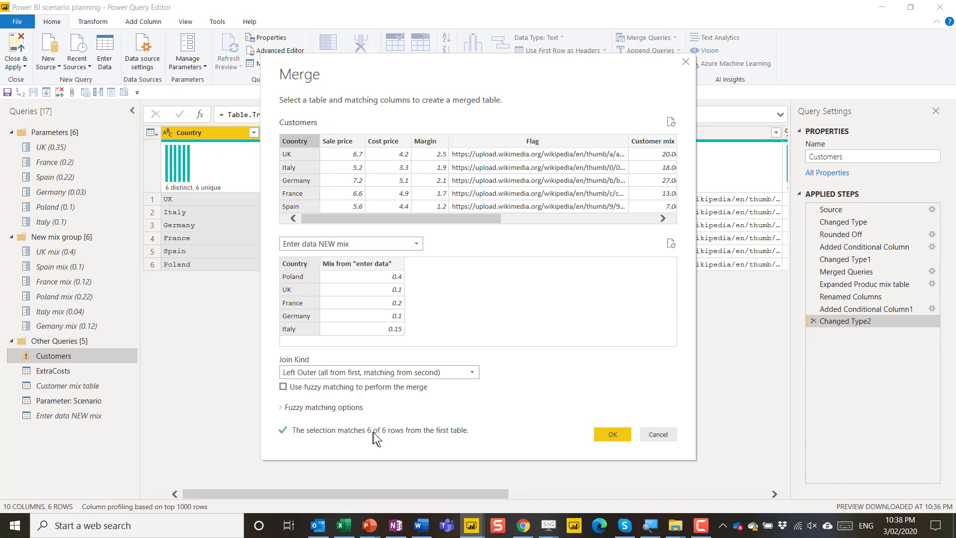
left_click(605, 431)
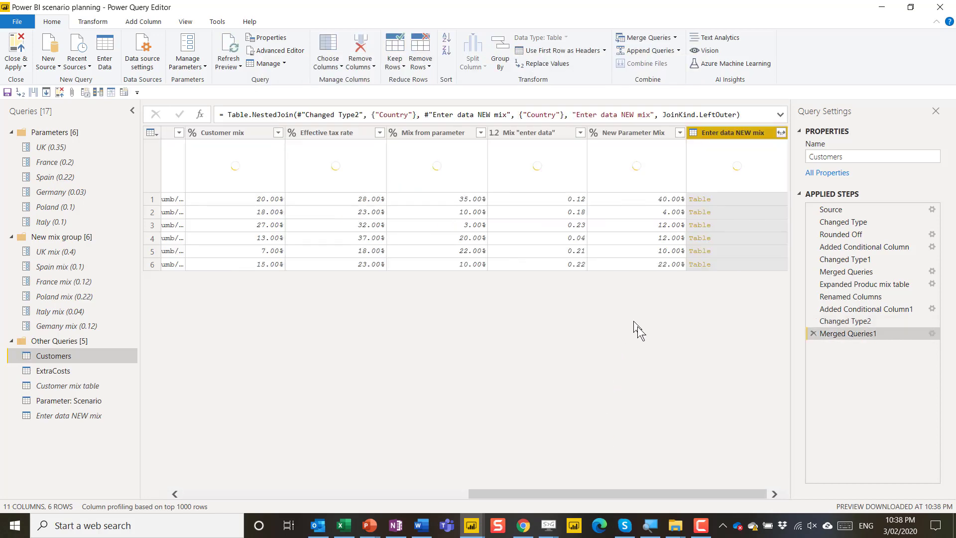
Expand only Mix from "enter data" without a prefix and make it a Percentage type.
left_click(780, 132)
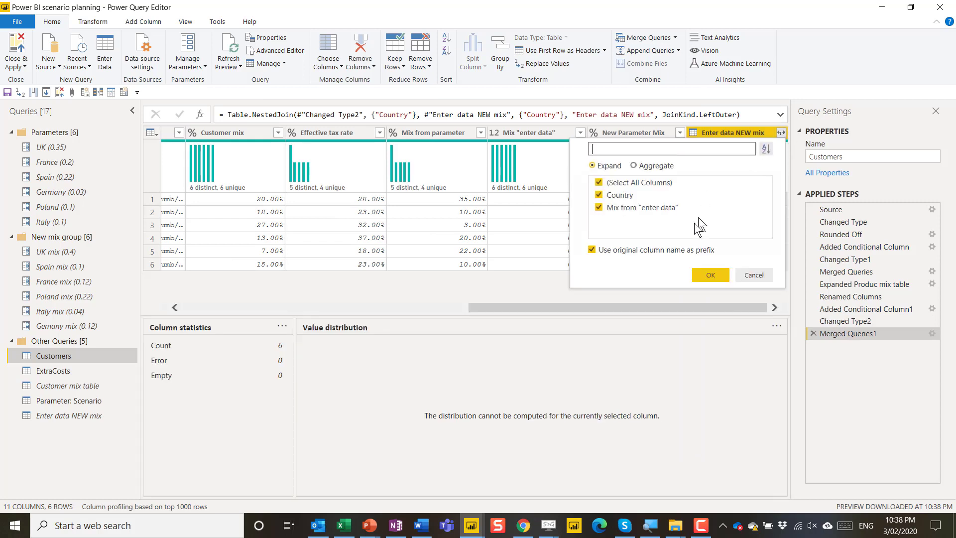
left_click(610, 251)
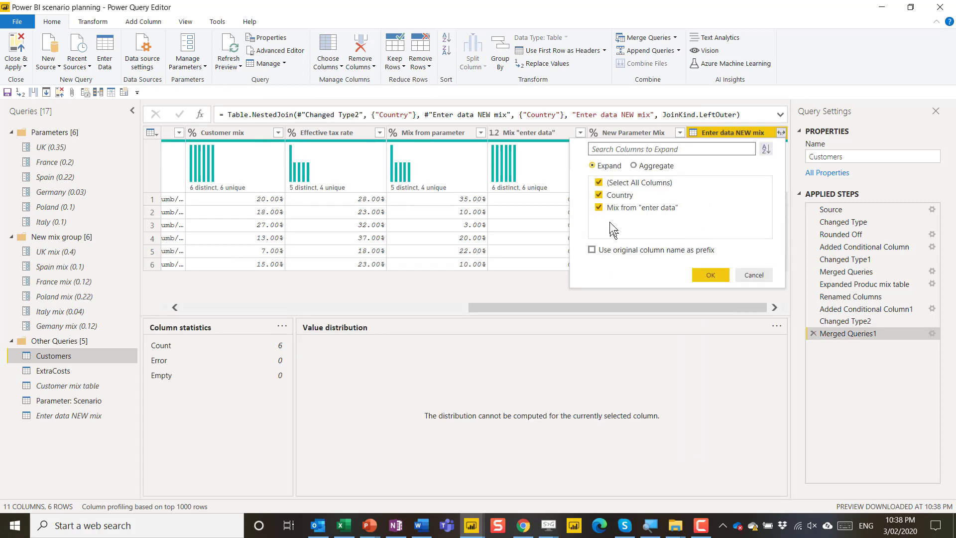
left_click(710, 274)
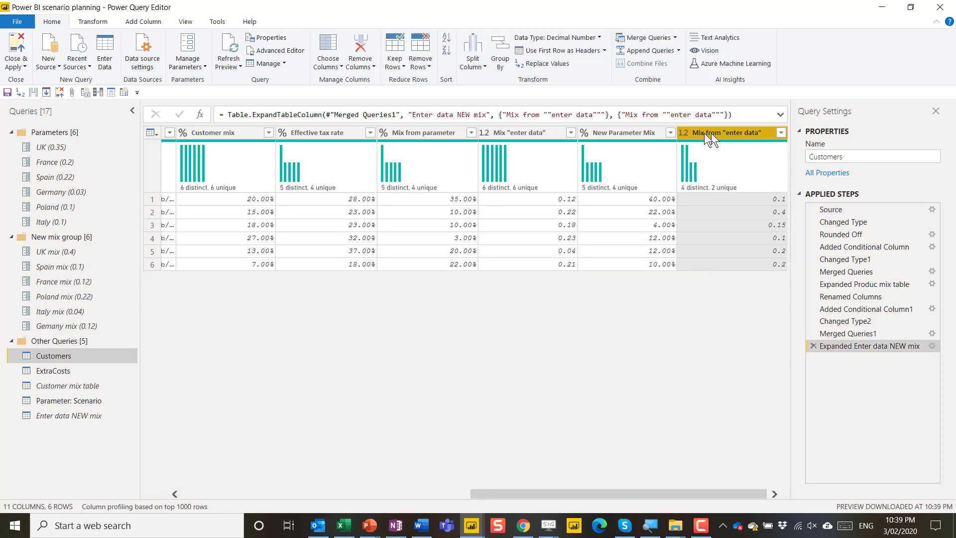
left_click(683, 133)
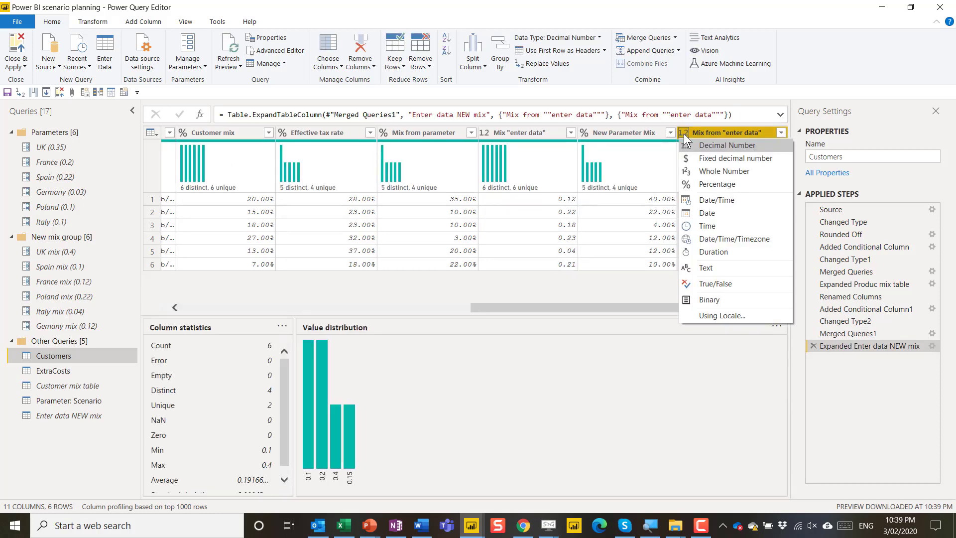
left_click(704, 185)
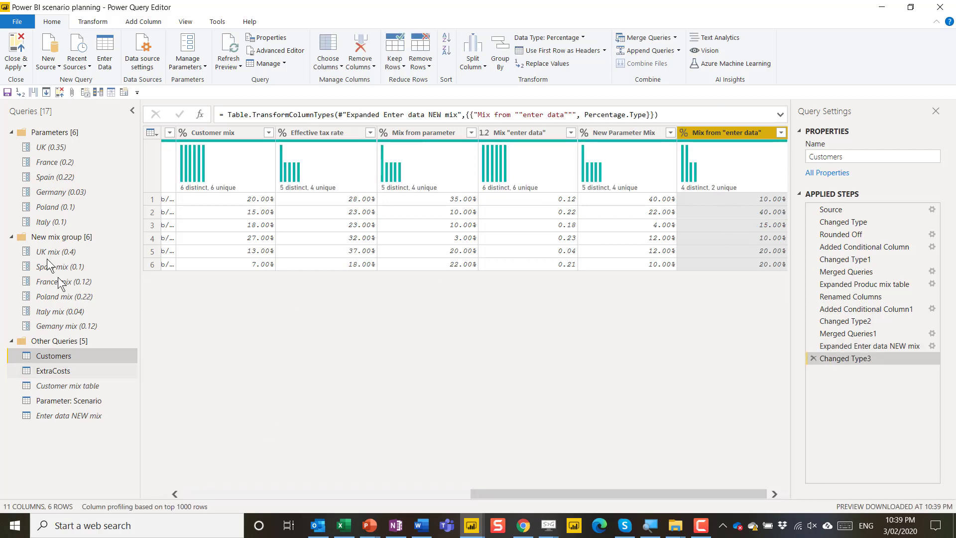
Apply the query changes, then change Poland's mix in Enter data NEW mix's Source to 0.3.
left_click(15, 50)
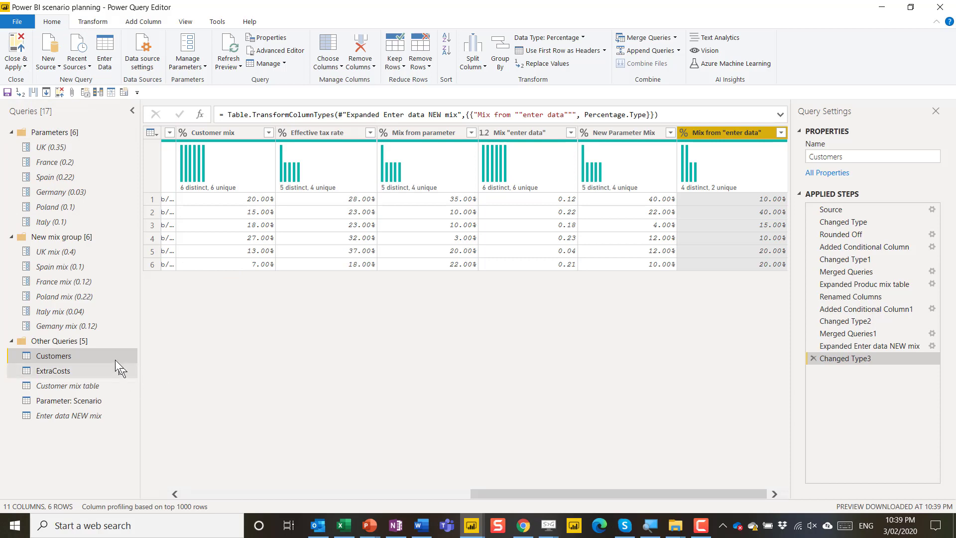
left_click(98, 418)
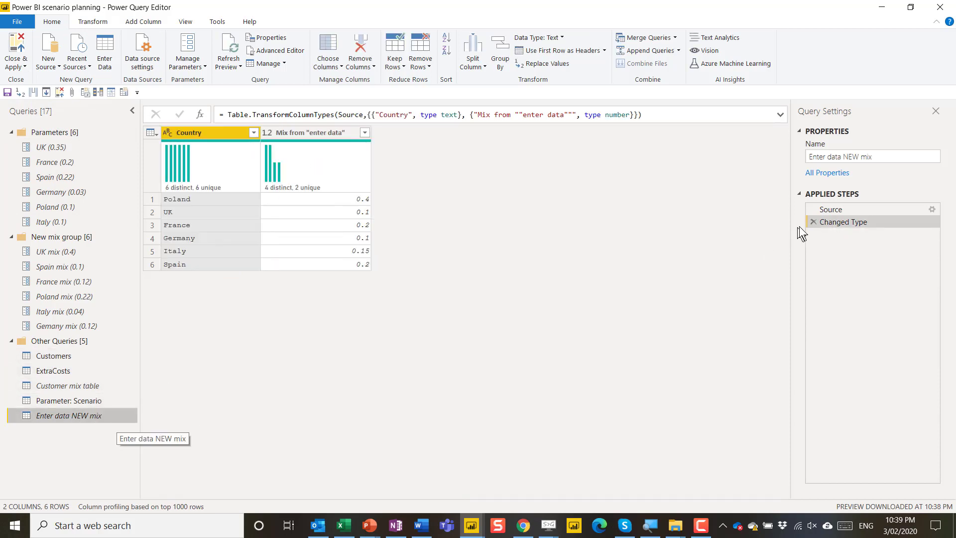
left_click(870, 208)
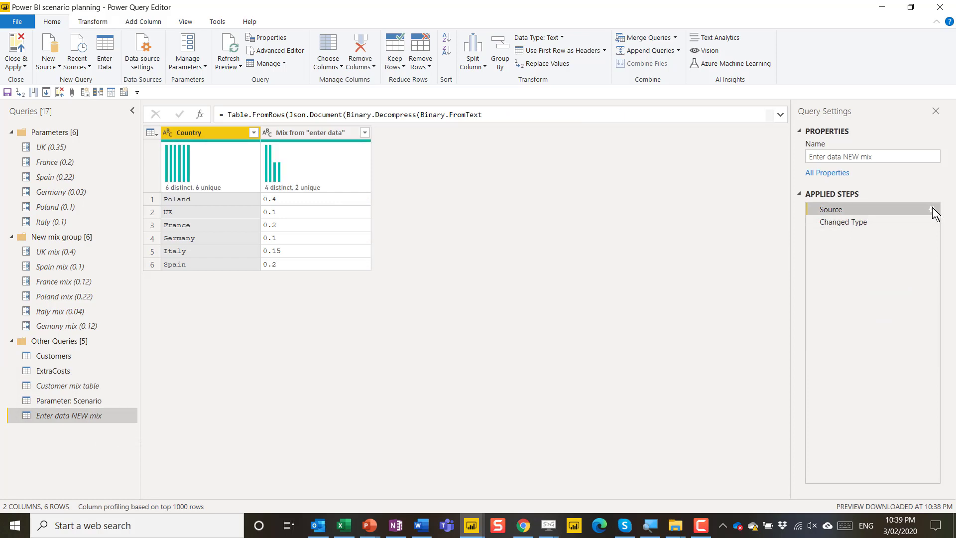
left_click(931, 209)
left_click(336, 105)
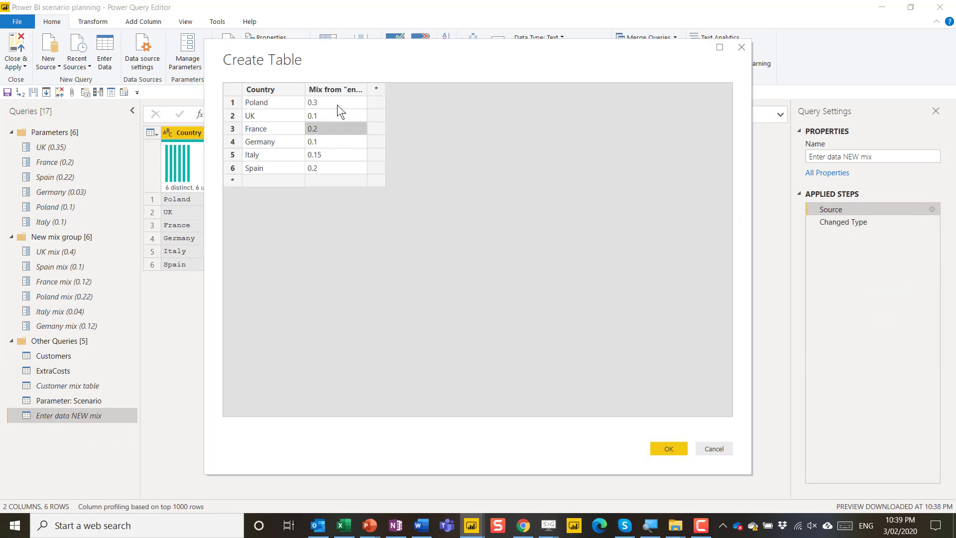
type("0")
key("Return")
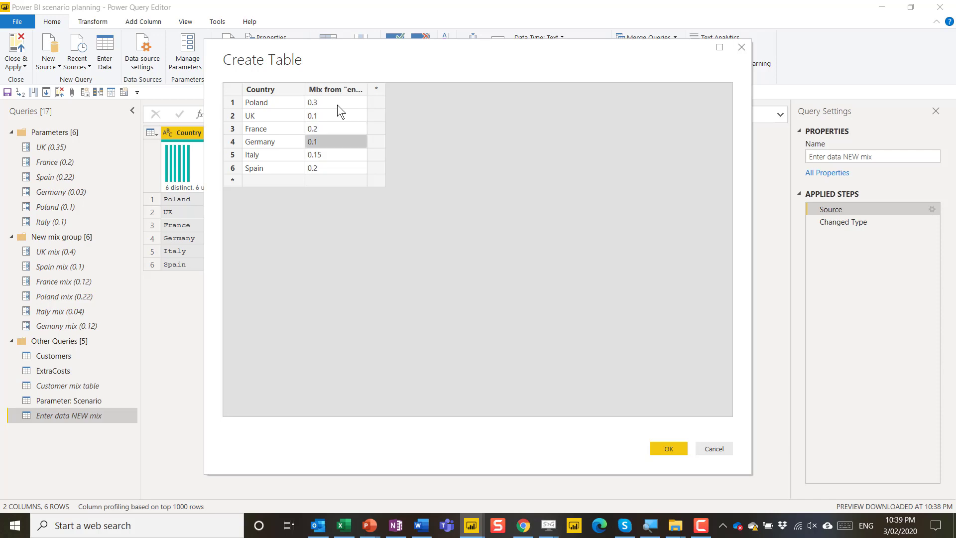
left_click(670, 447)
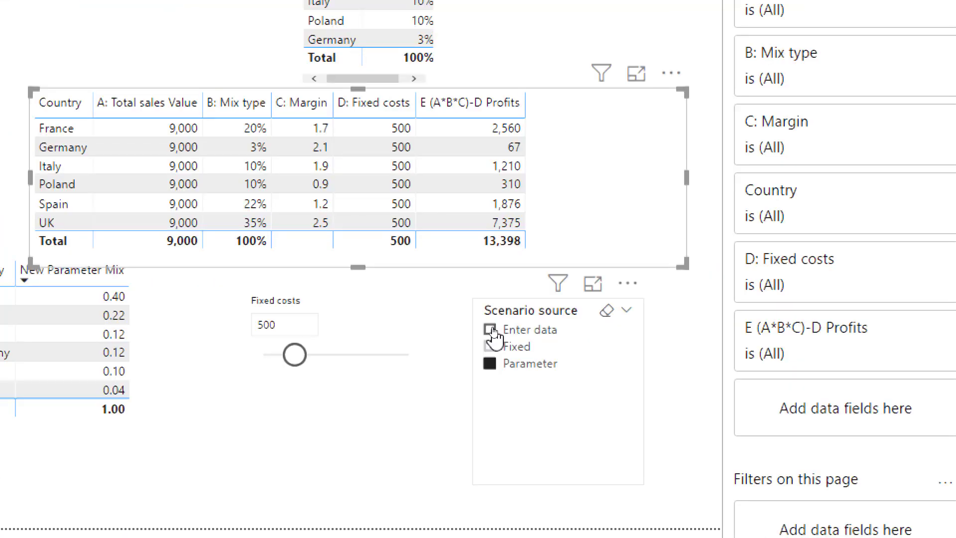
Compare the Enter data, Fixed and Parameter scenarios, finishing on Fixed, and resize the slicer.
left_click(491, 330)
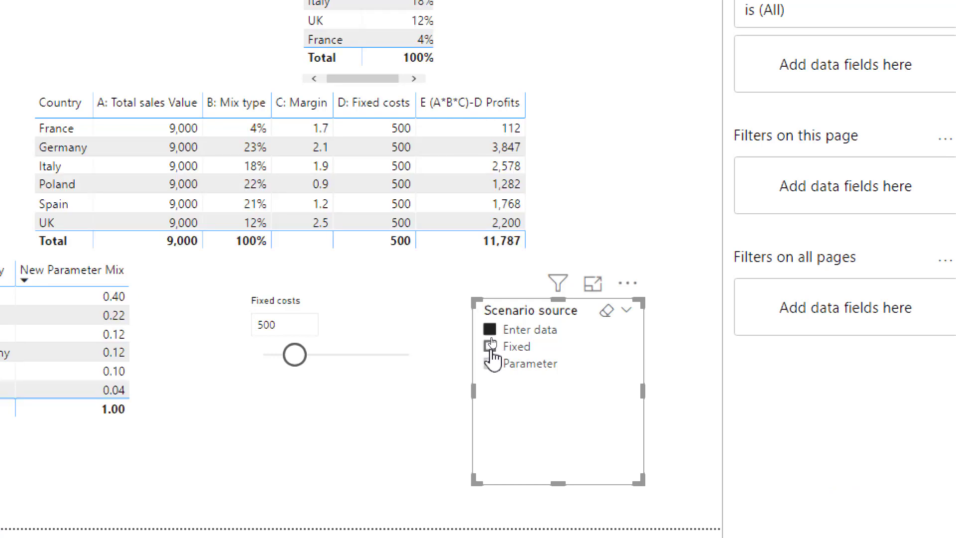
left_click(490, 346)
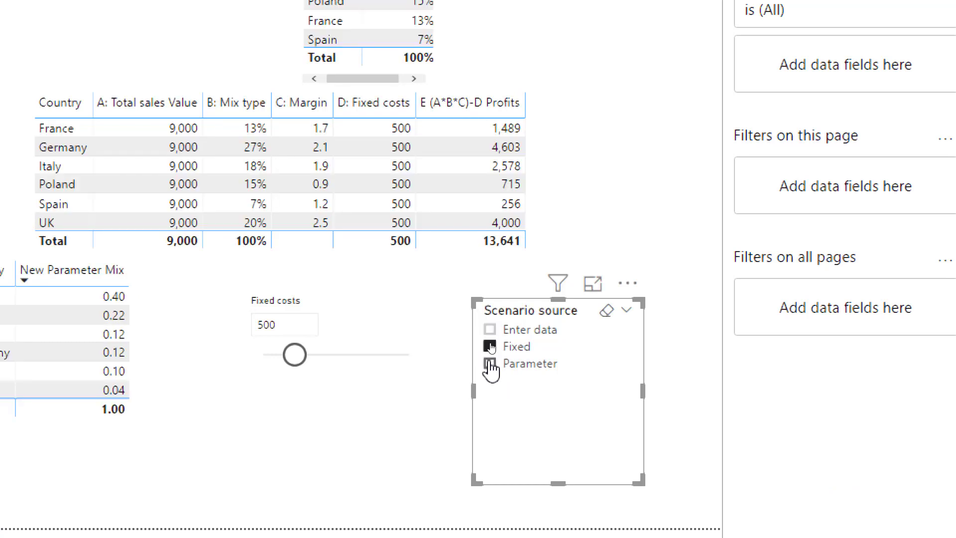
left_click(490, 364)
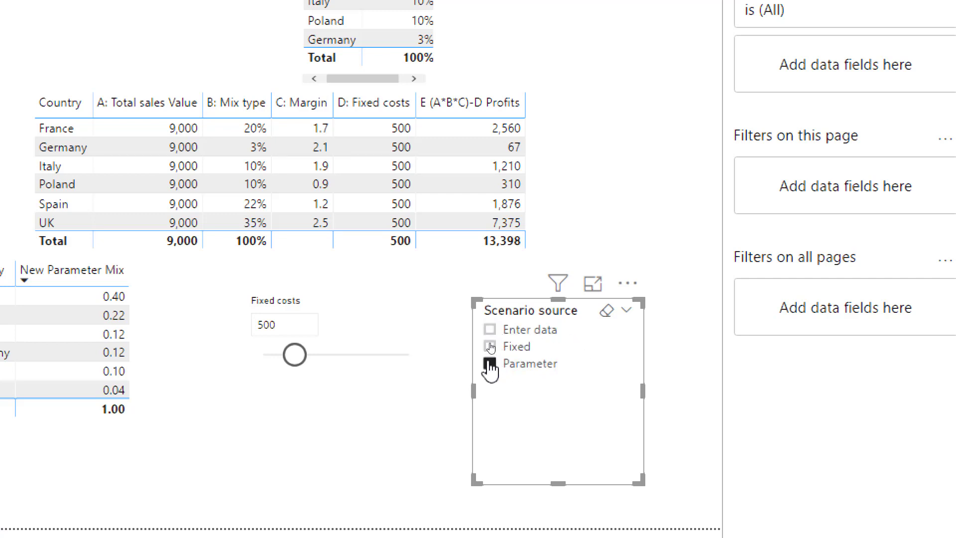
left_click(490, 330)
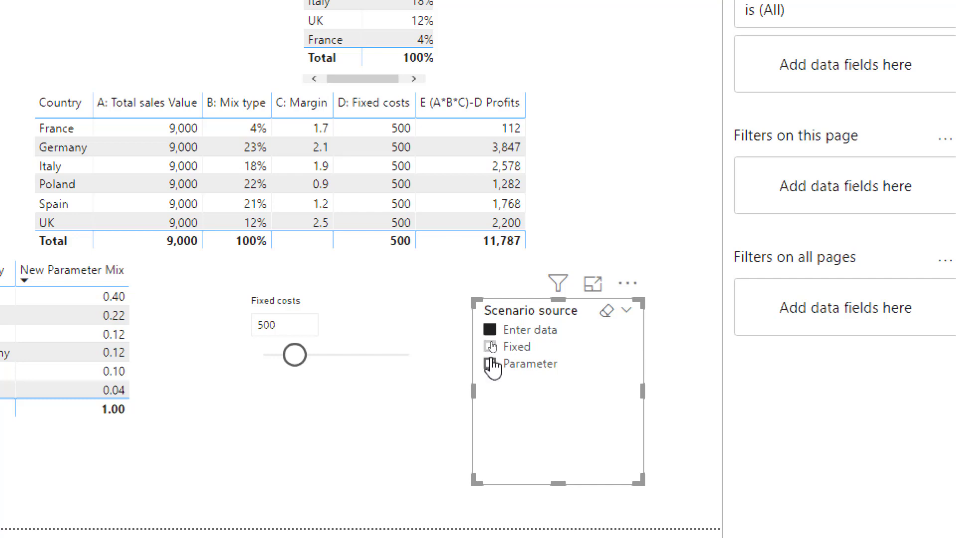
left_click(490, 346)
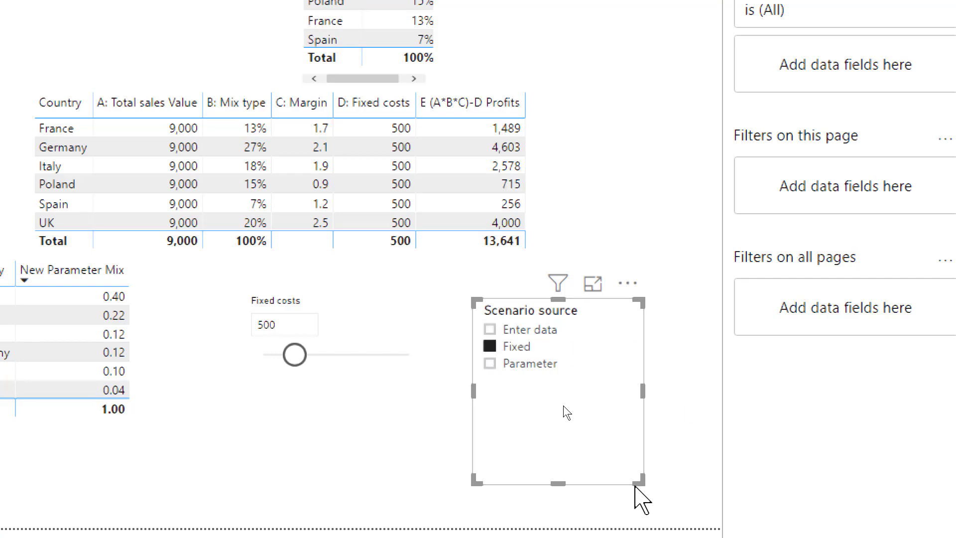
left_click_drag(640, 481, 631, 401)
left_click(673, 305)
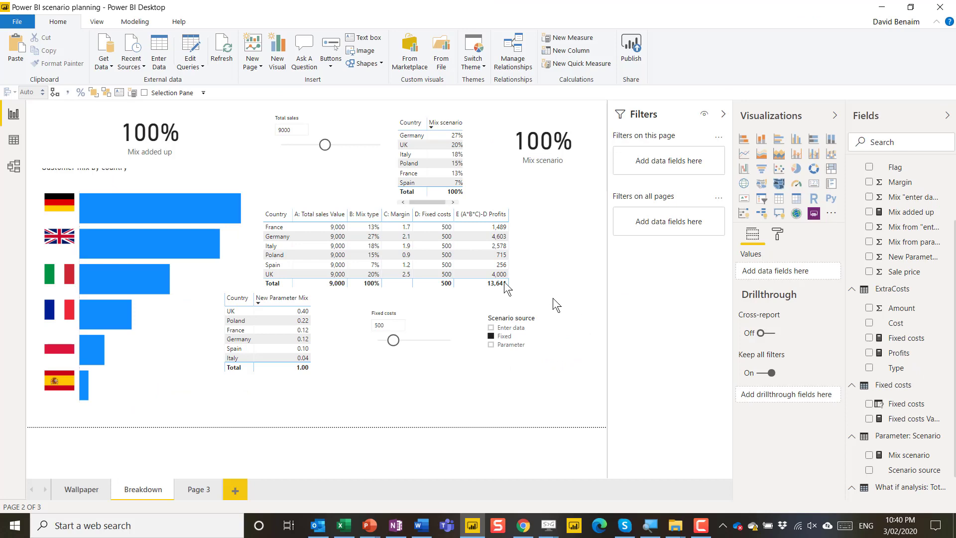
Enter a new table with a Scenario picker column: From parameter, From enter data, Fixed.
left_click(169, 49)
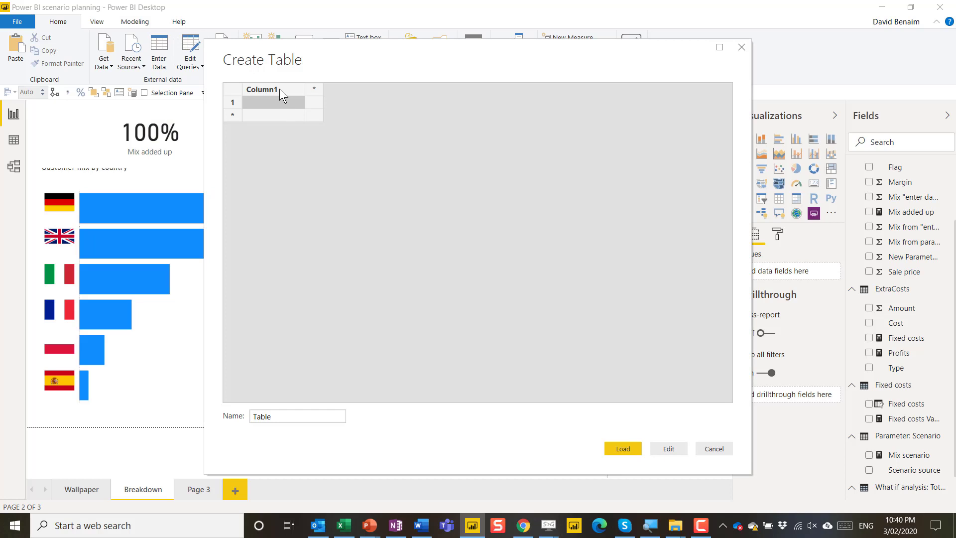
double_click(279, 89)
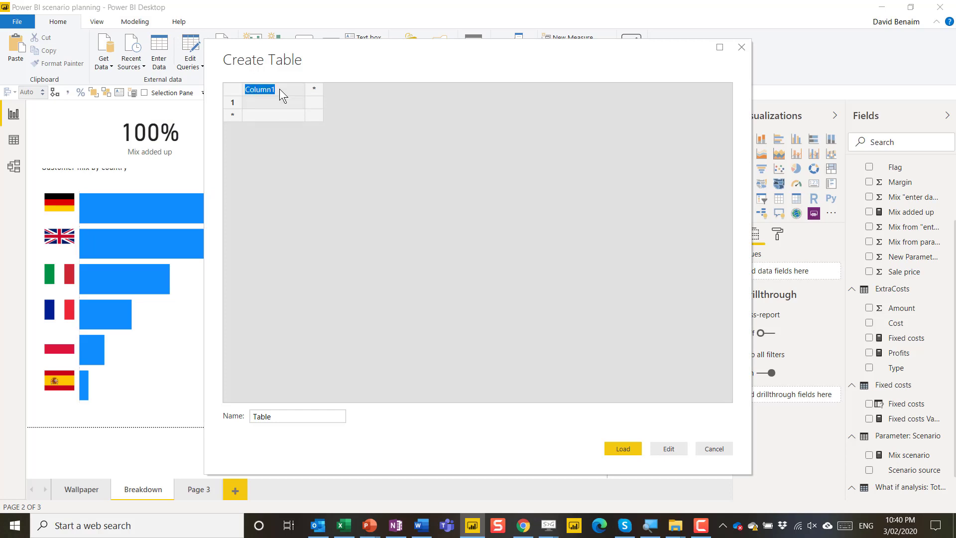
type("Scenario picker")
key("Return")
type("From parameter")
key("Return")
type("From")
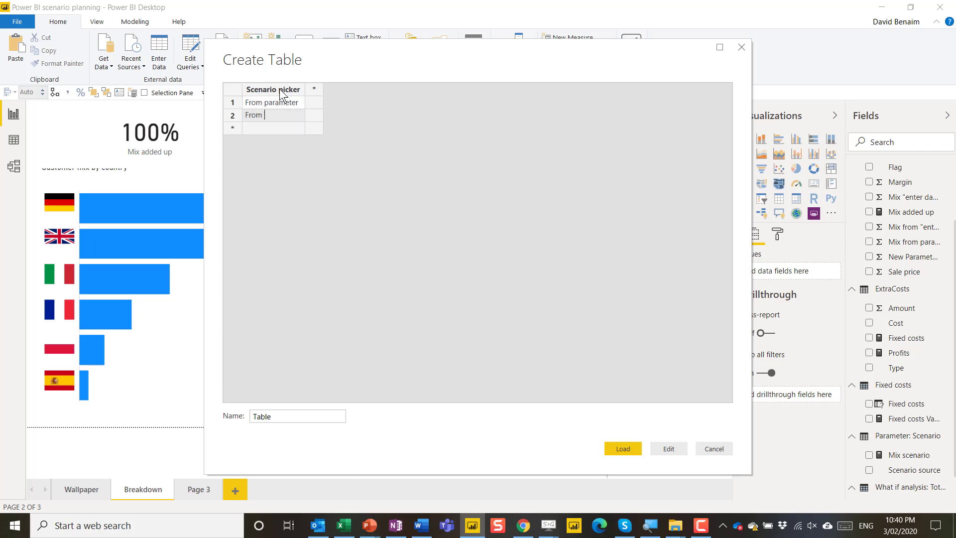
type(" enter data")
key("Return")
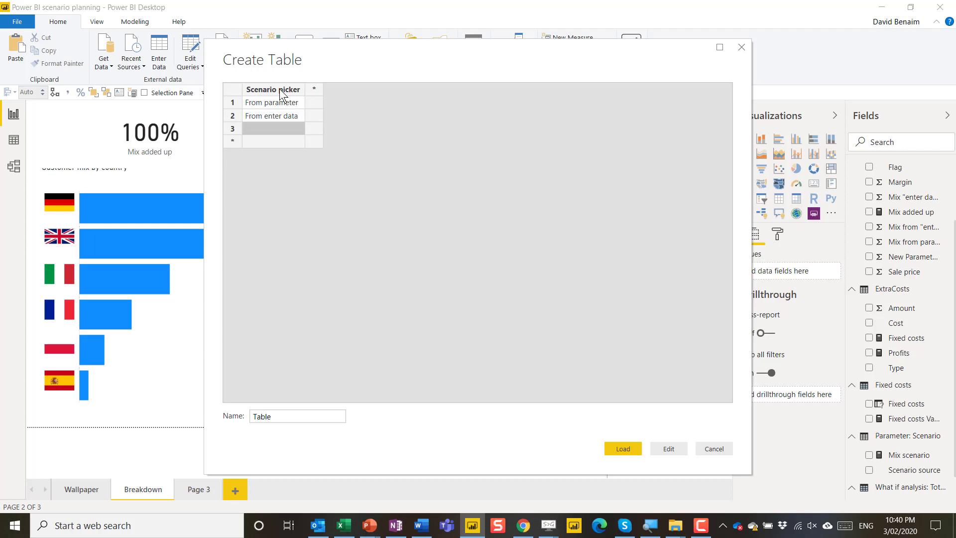
type("Fixed")
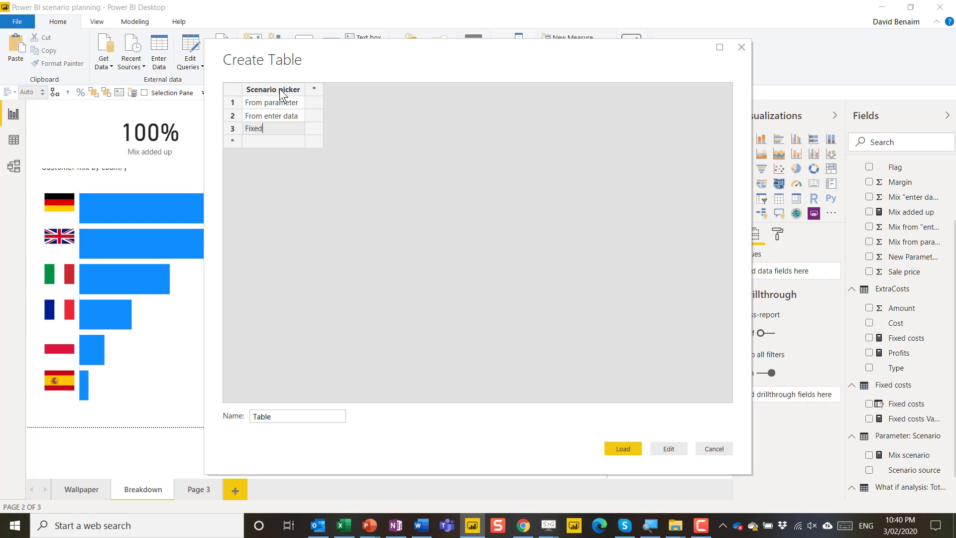
Name the table Scenario type, load it and expand its fields.
double_click(264, 416)
type("Scenario type")
left_click(628, 450)
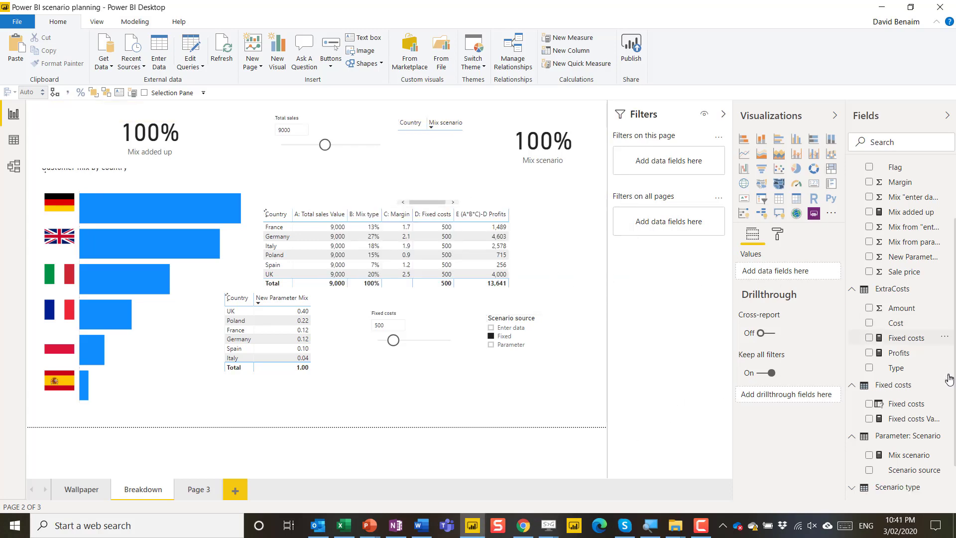
scroll(915, 406, "down", 1)
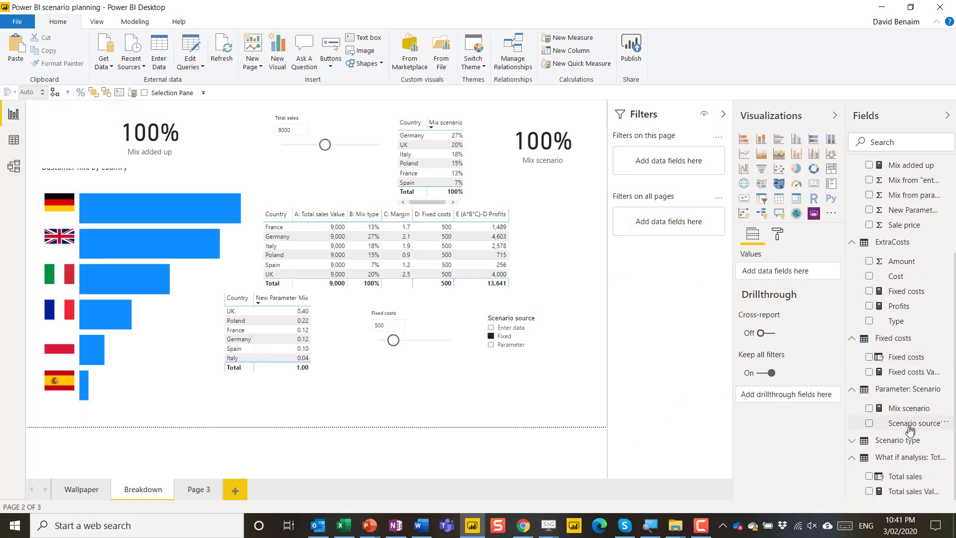
left_click(853, 441)
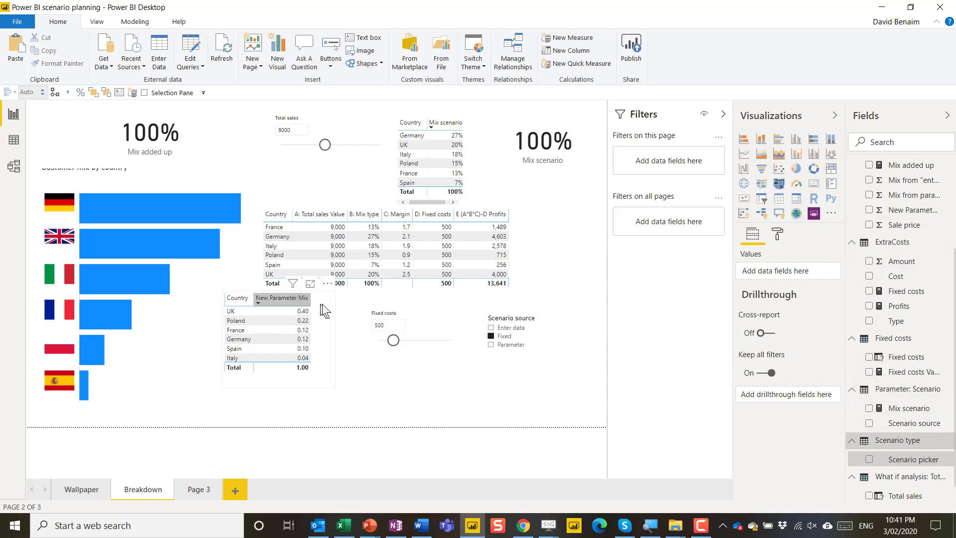
Add Scenario picker to the page as a slicer and select From enter data.
left_click_drag(913, 459, 369, 406)
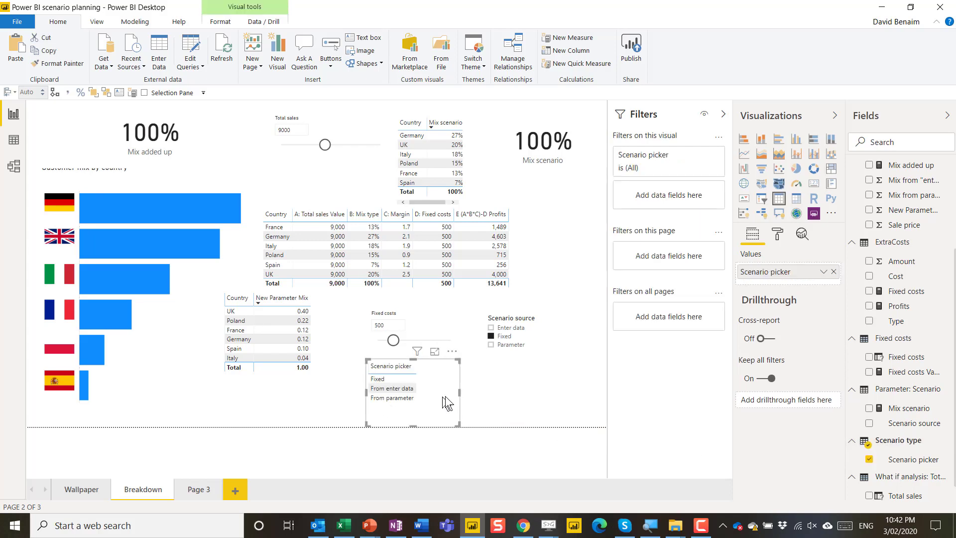
left_click(762, 200)
left_click(374, 374)
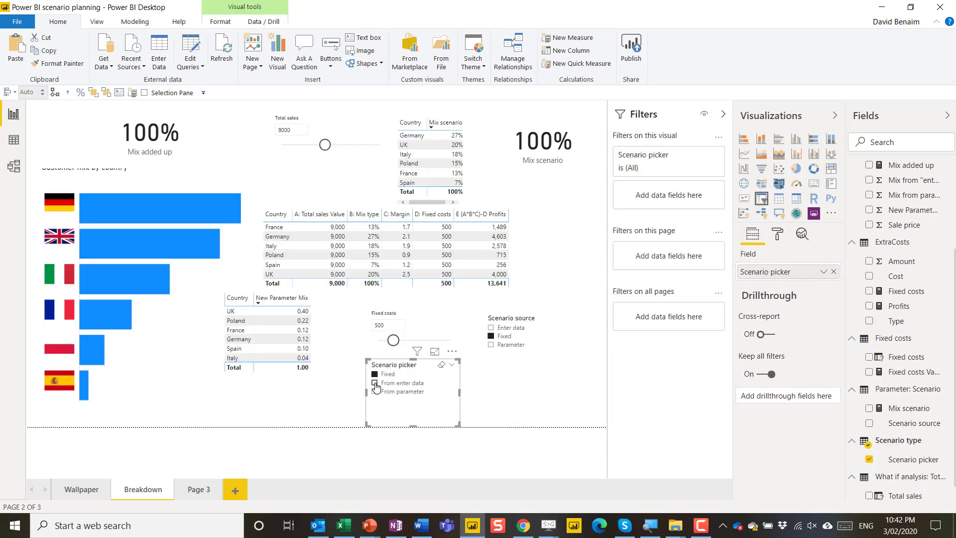
left_click(375, 382)
left_click(486, 396)
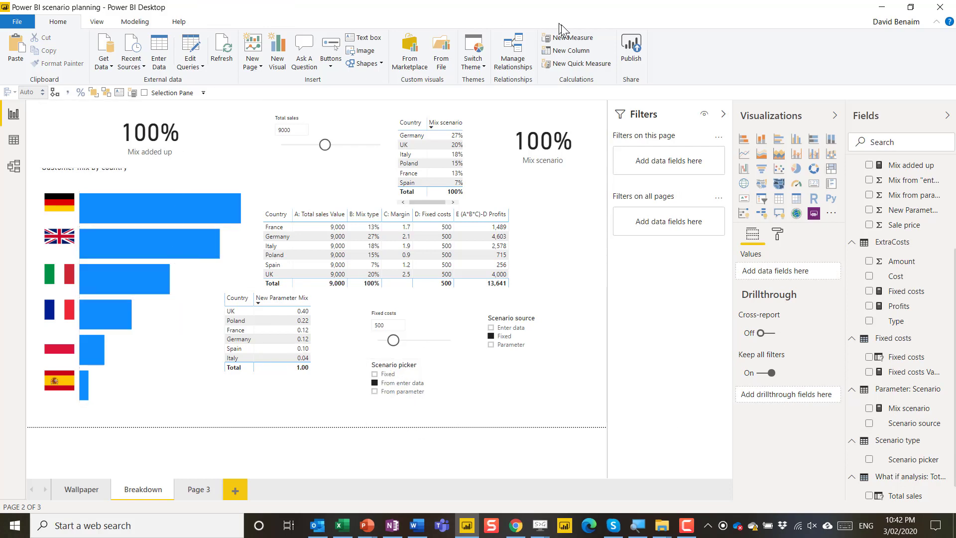
Begin the Chosen mix measure as SWITCH(SELECTEDVALUE('Scenario type'[Scenario picker]), "From enter data" case.
left_click(571, 39)
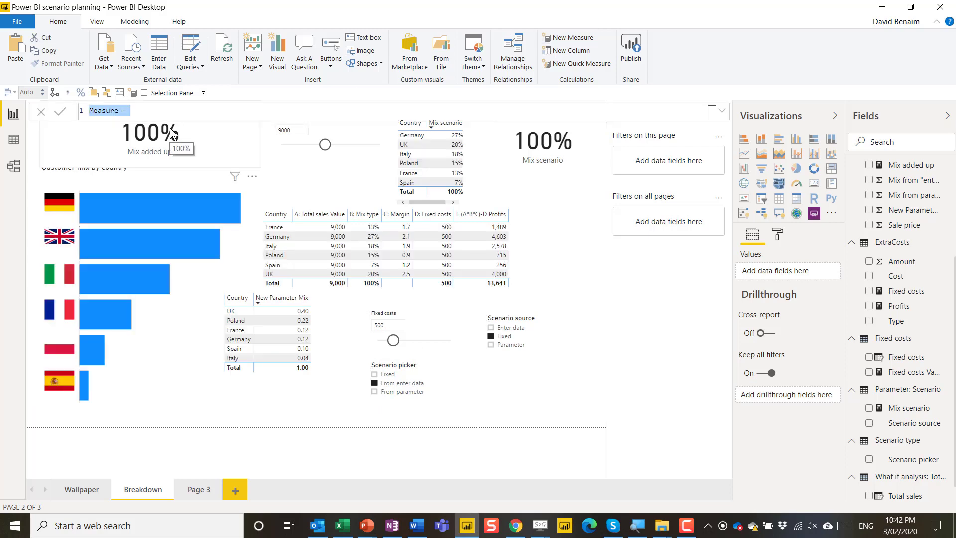
type("Chosen")
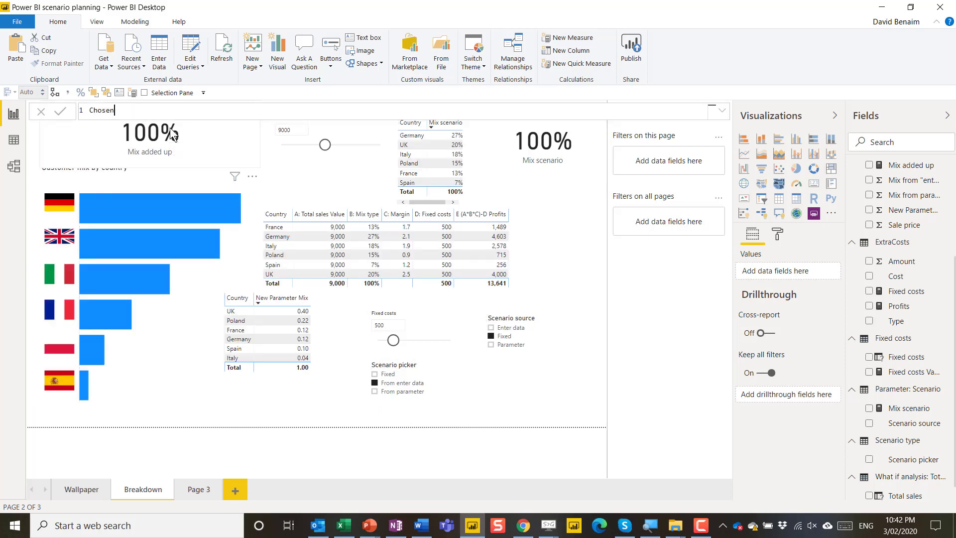
type(" mix=SWITCH(")
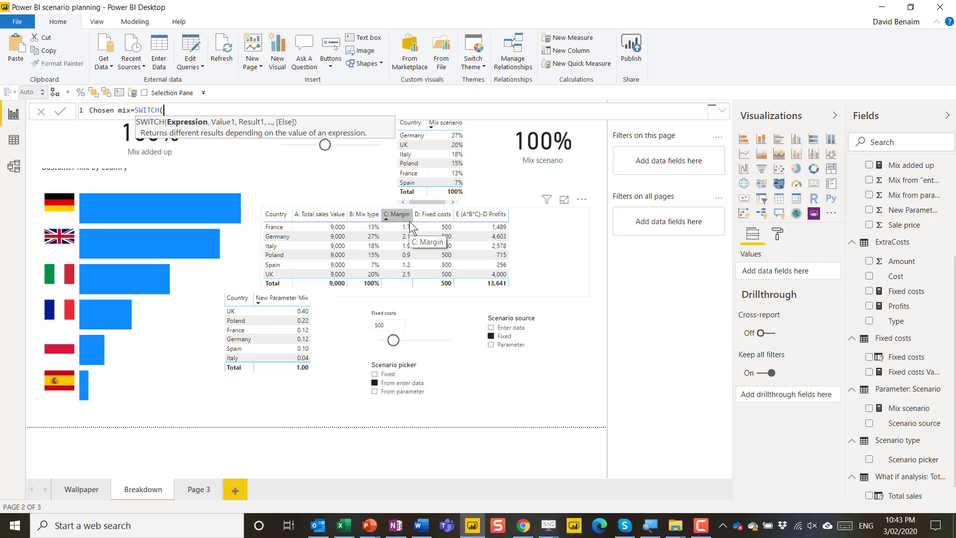
type("select")
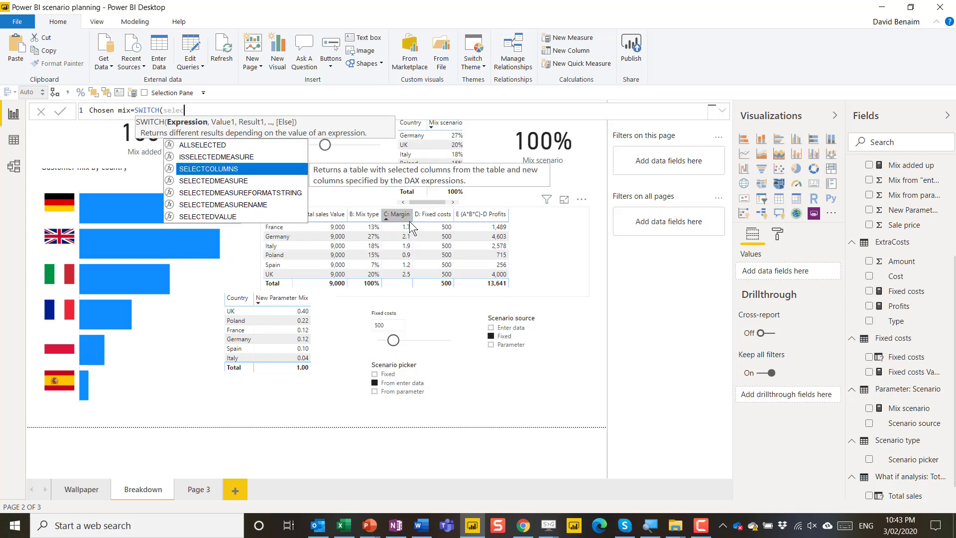
key("Down")
key("Down")
key("Down")
key("Down")
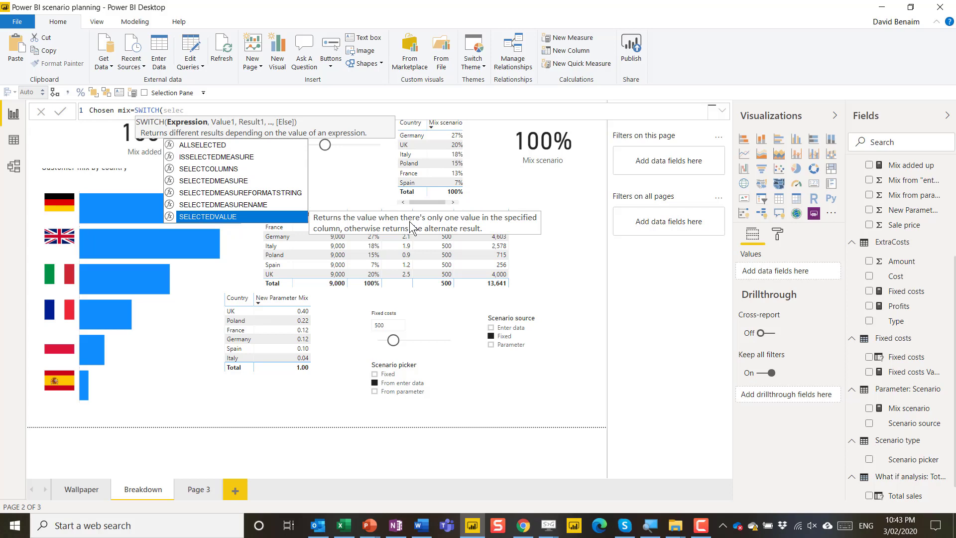
key("Tab")
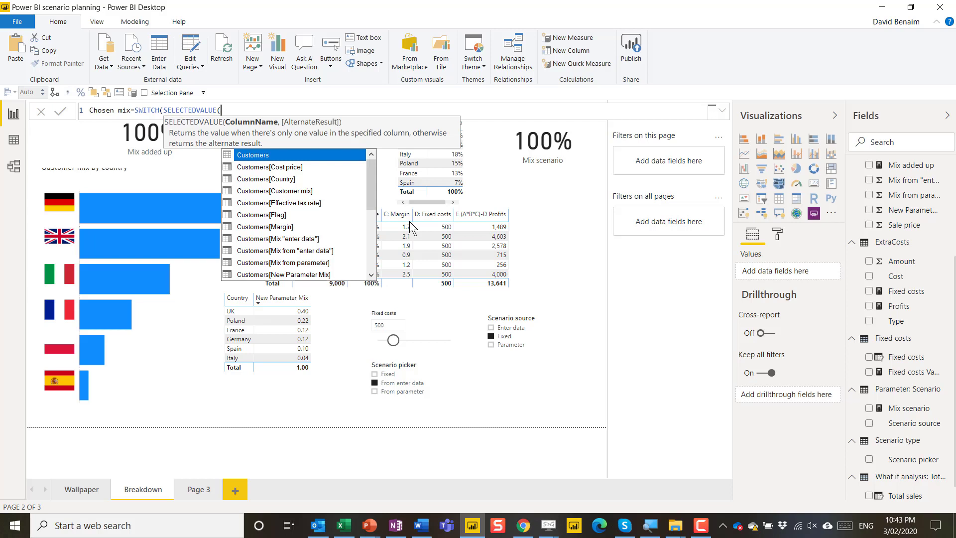
type("typ")
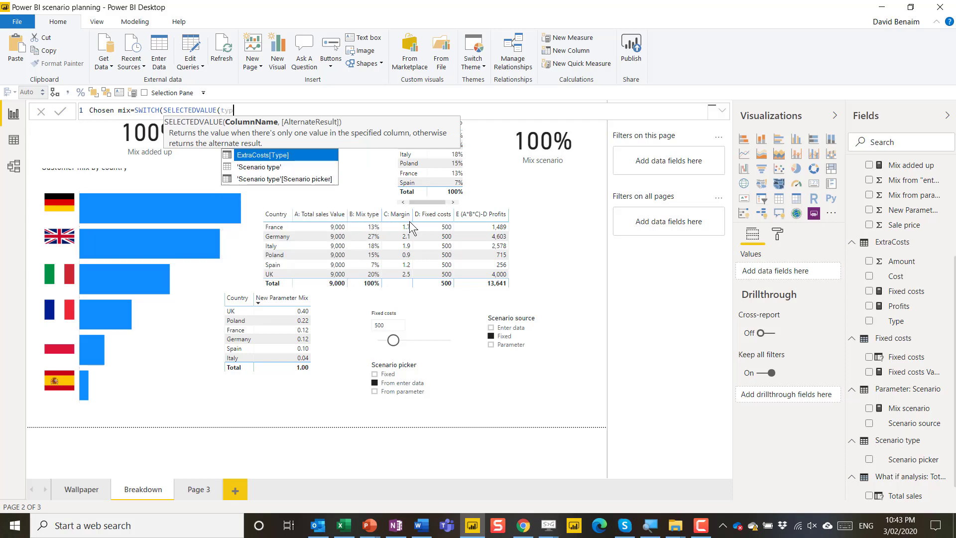
key("Down")
key("Down")
key("Tab")
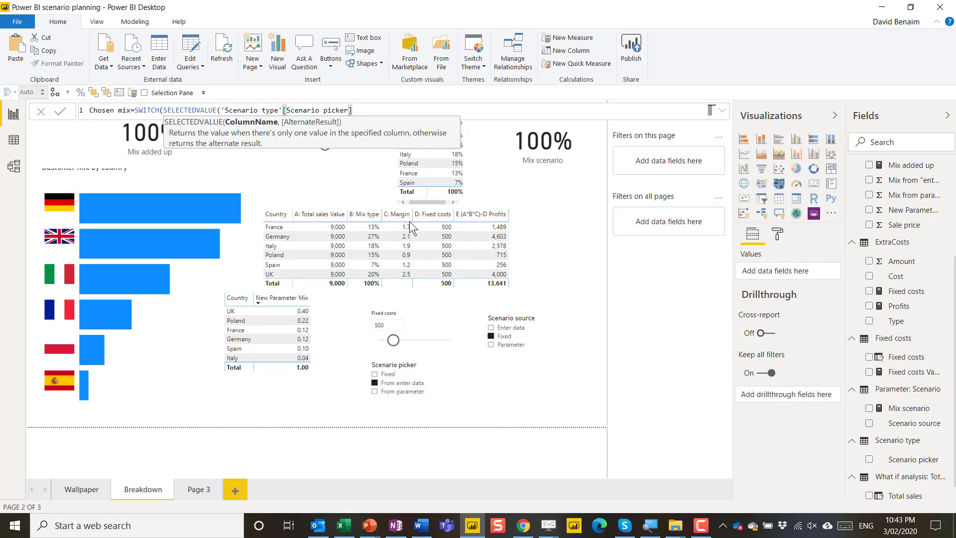
type(")")
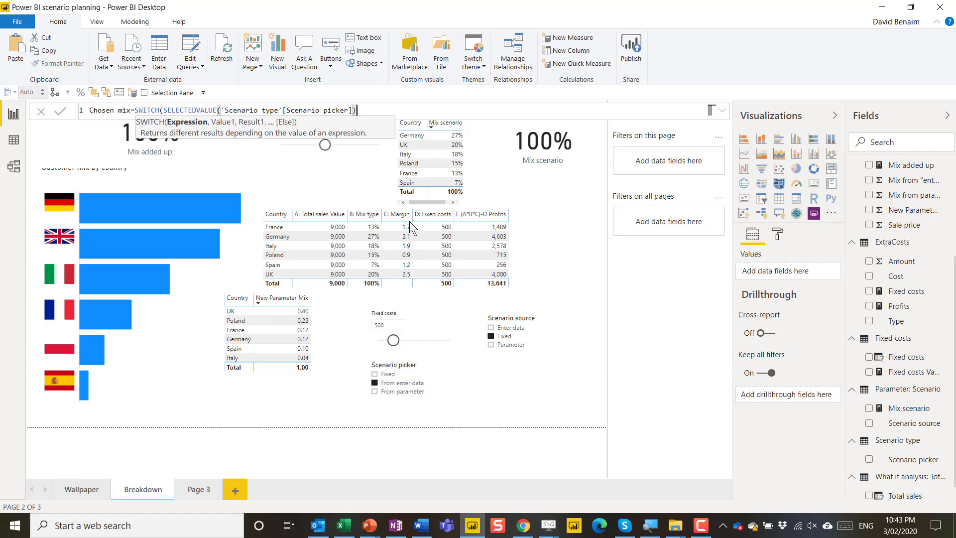
type(",")
key("BackSpace")
type(",")
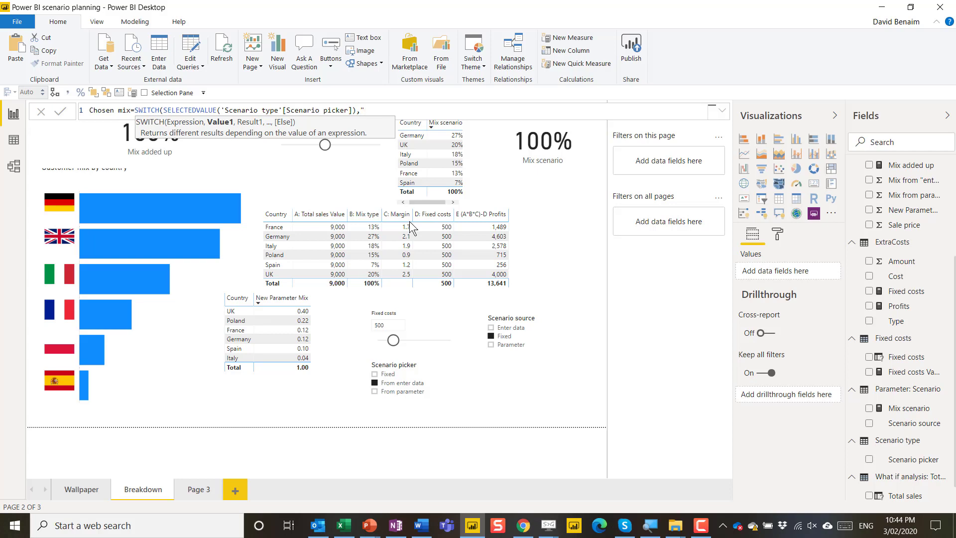
type("\"From enter data\",")
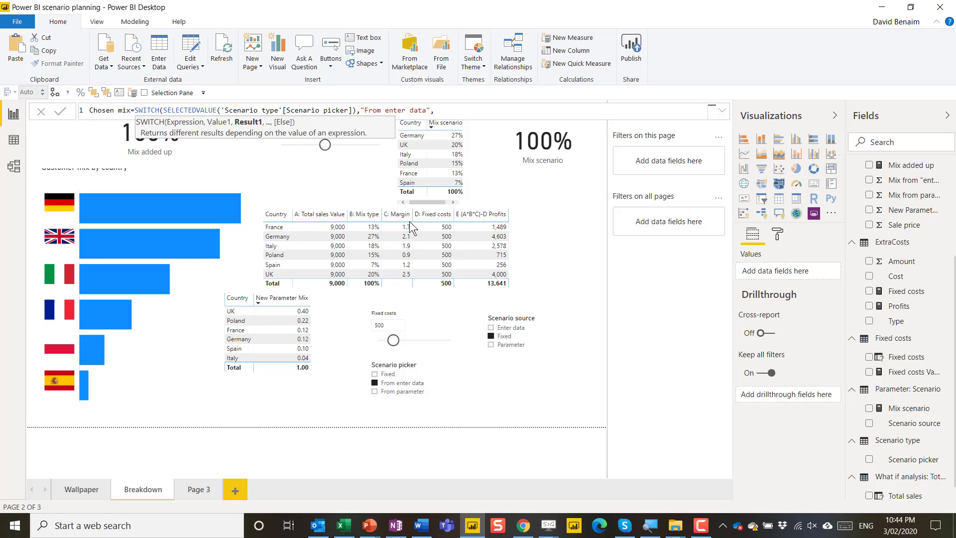
type("SUM(from")
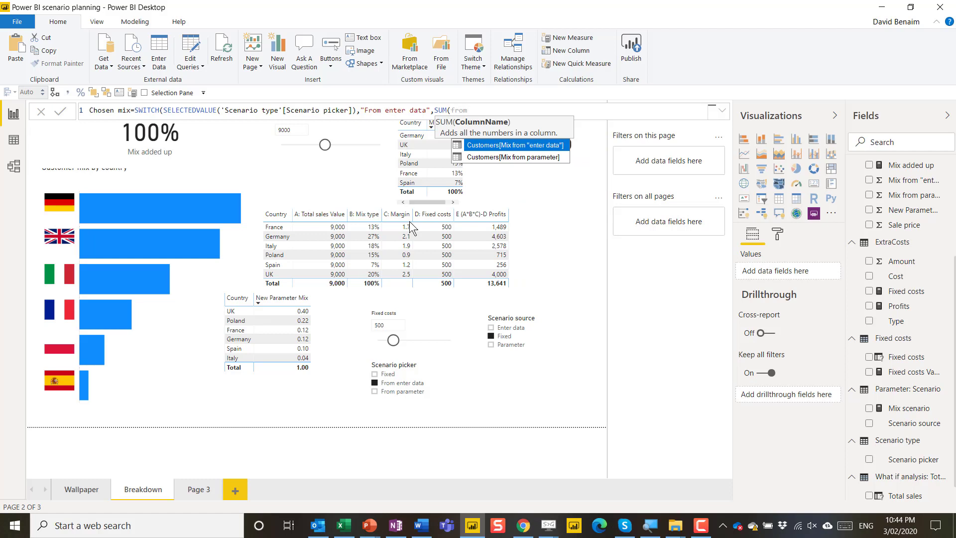
Complete Chosen mix with Mix from "enter data", Mix from parameter and default Customer mix sums.
key("Tab")
type(")")
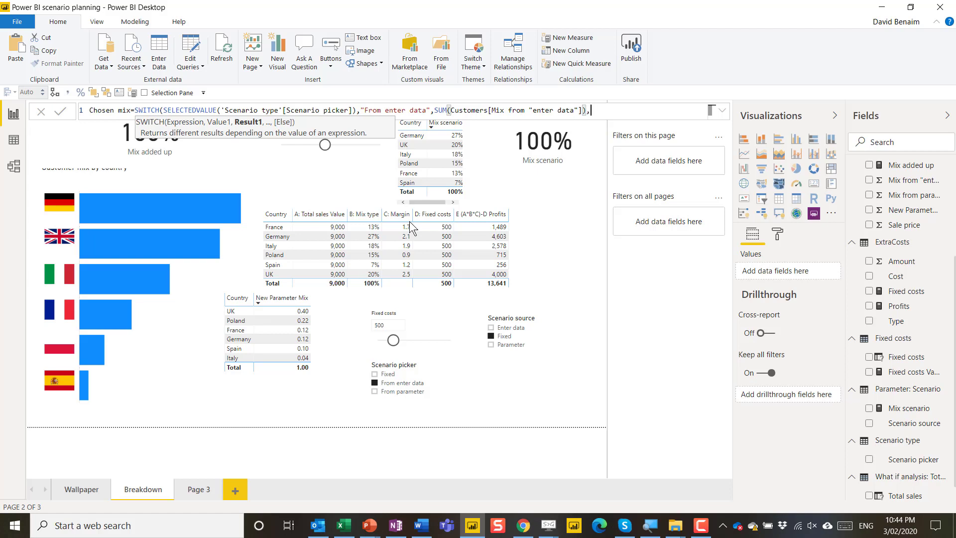
type(",")
type("\"from par")
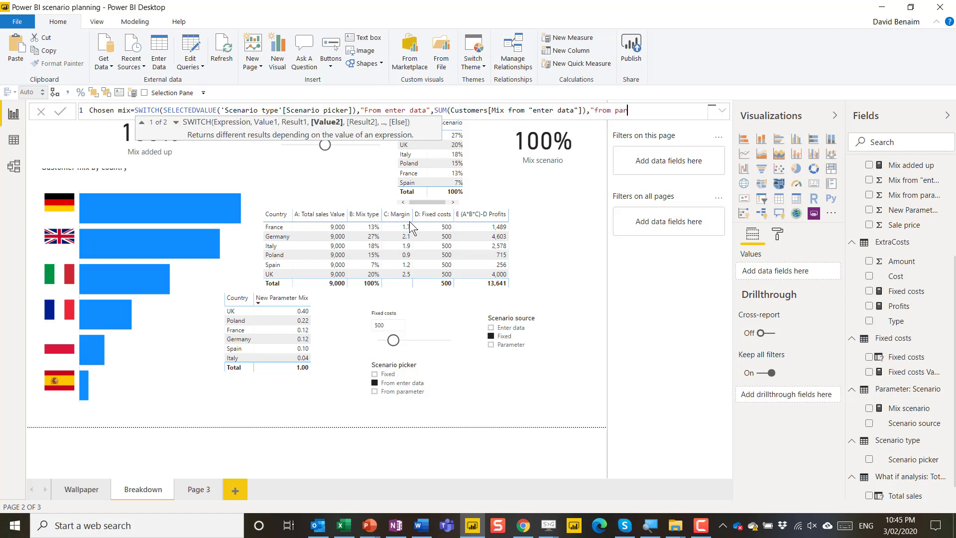
type("ameter\",")
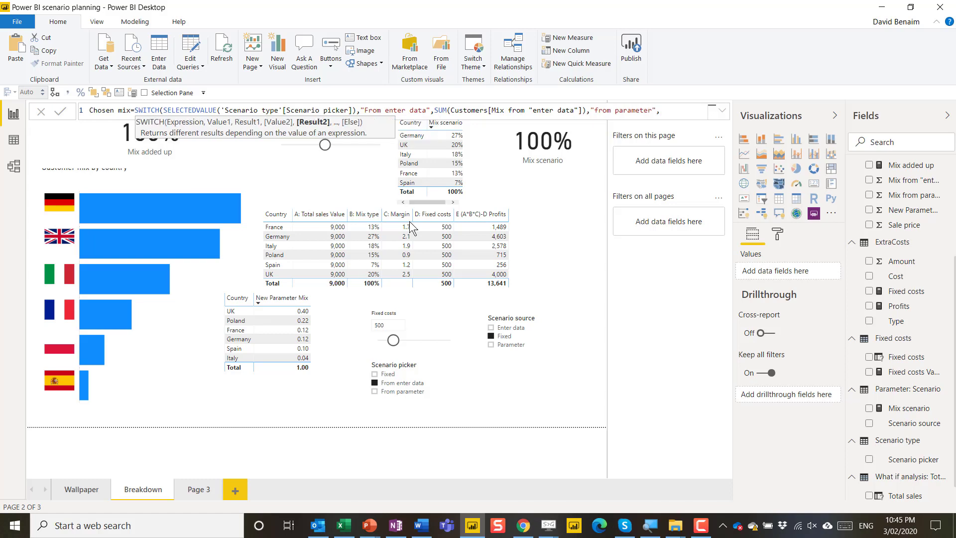
type("SUM(")
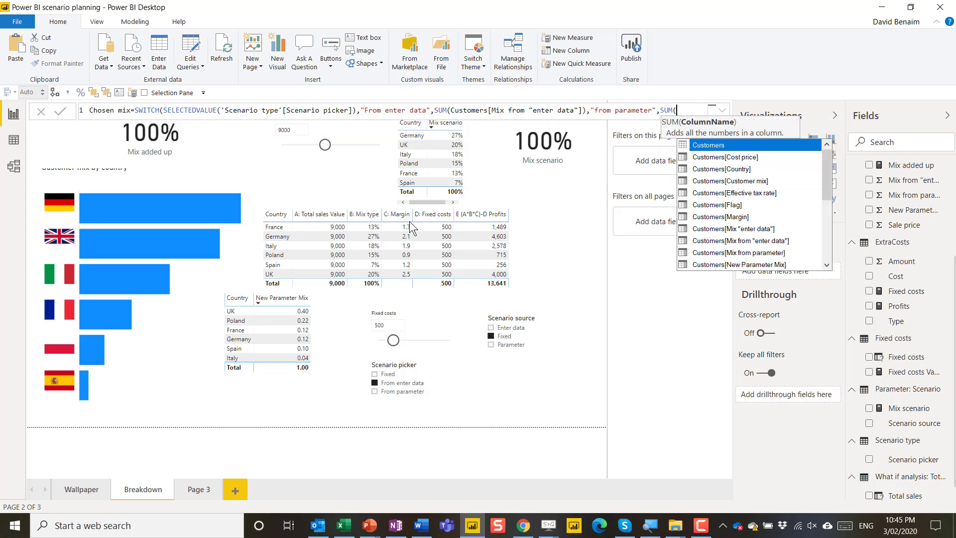
type("from")
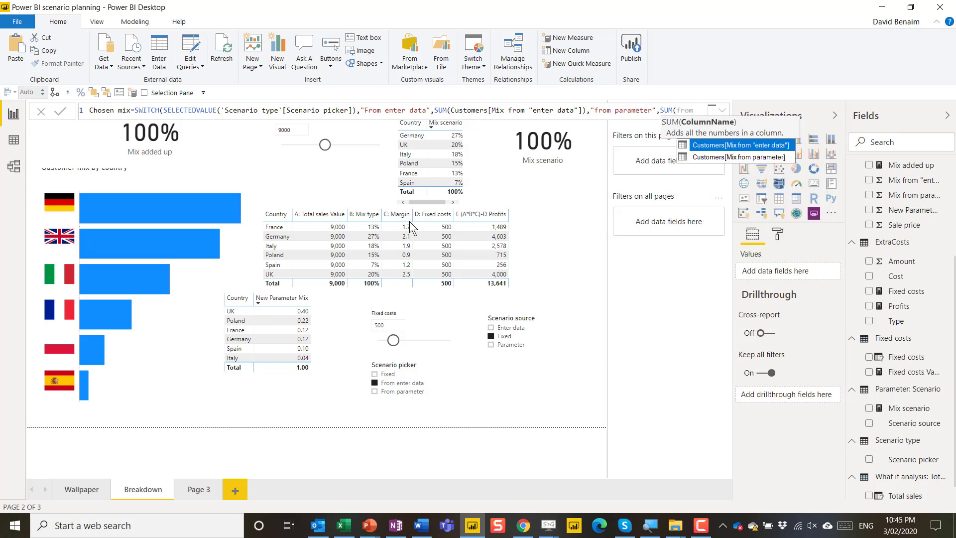
key("Down")
key("Tab")
type("),")
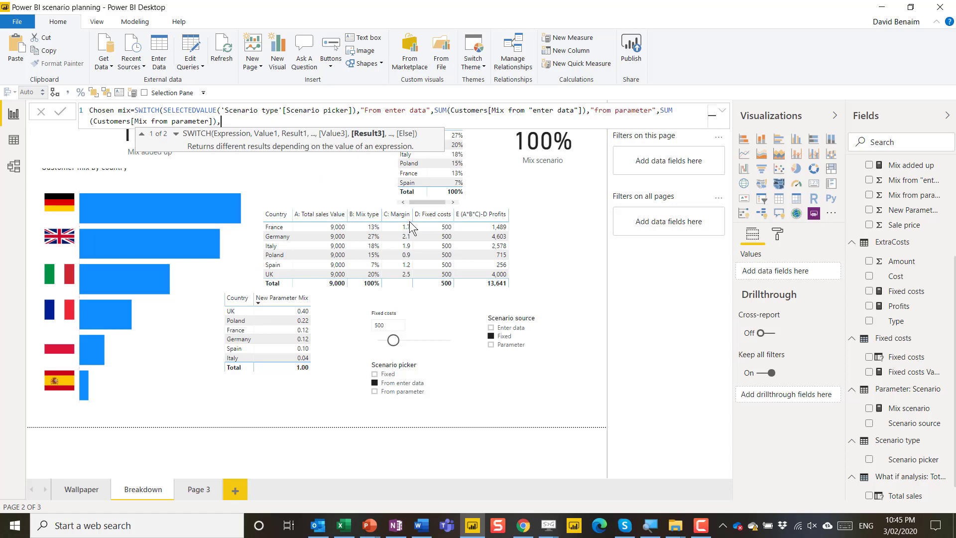
type("SUM(")
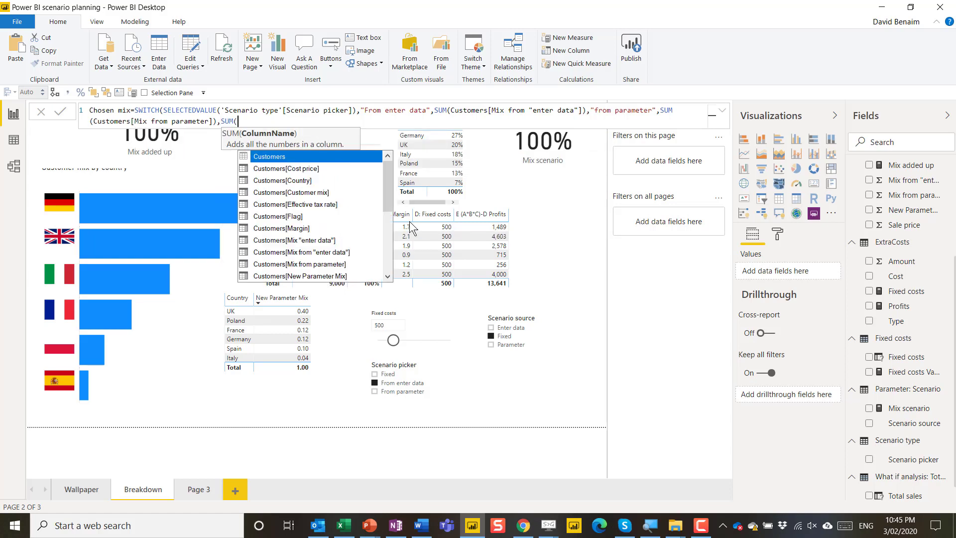
type("custo")
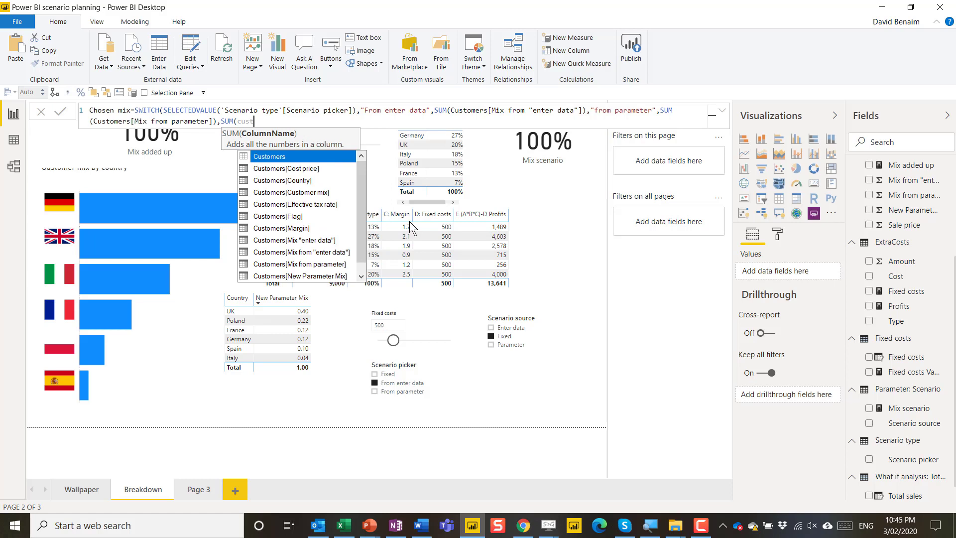
key("Down")
key("Down")
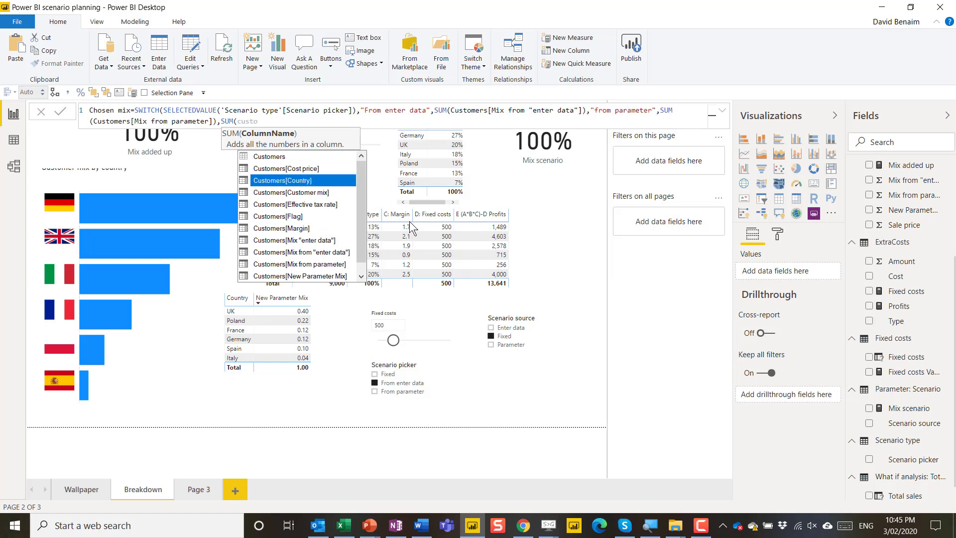
key("Down")
key("Tab")
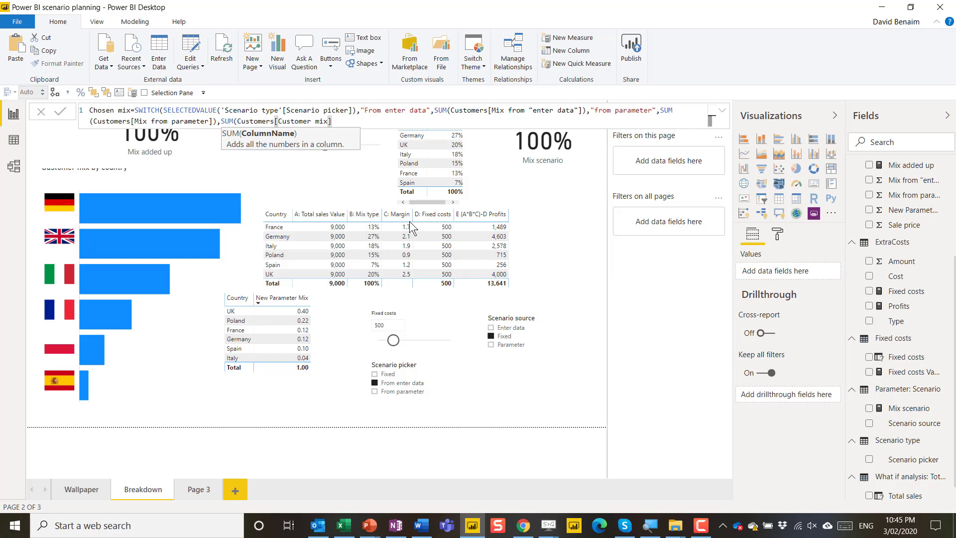
type("))")
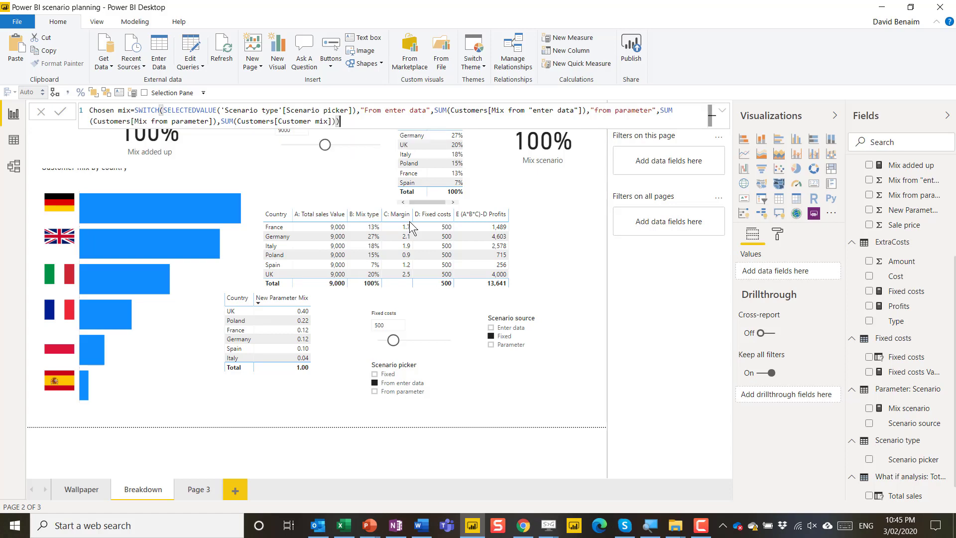
key("Return")
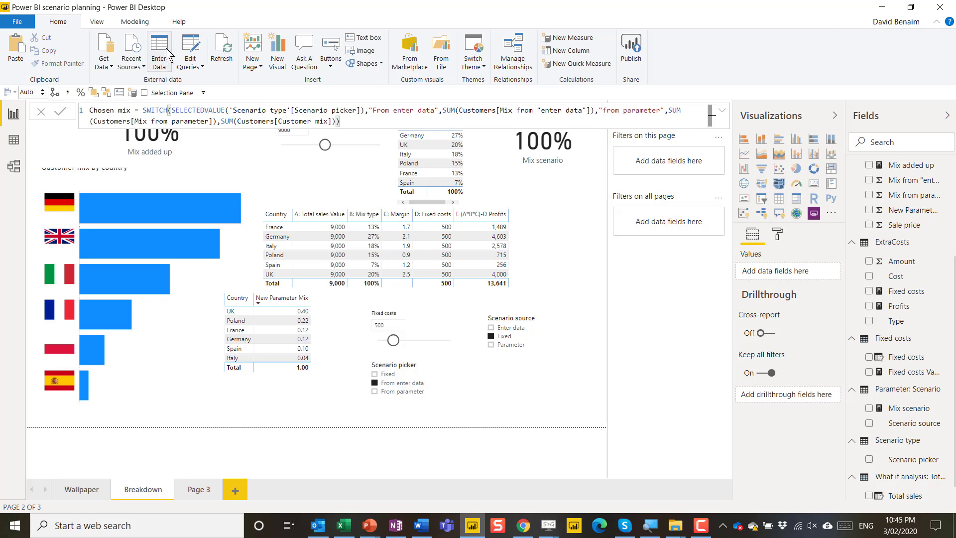
Format Chosen mix with 0 decimal places and add it to the sales table.
left_click(134, 22)
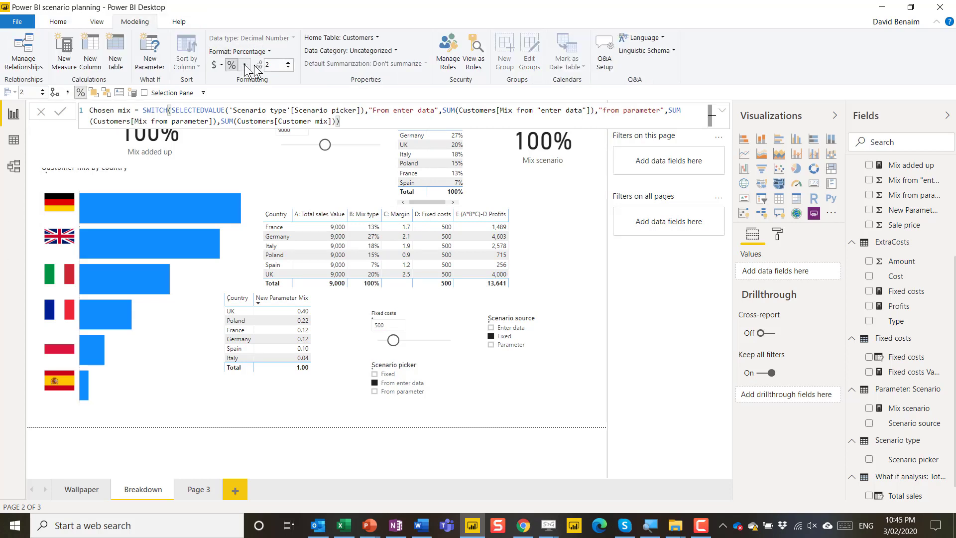
type("0")
key("Return")
left_click(891, 142)
type("chose")
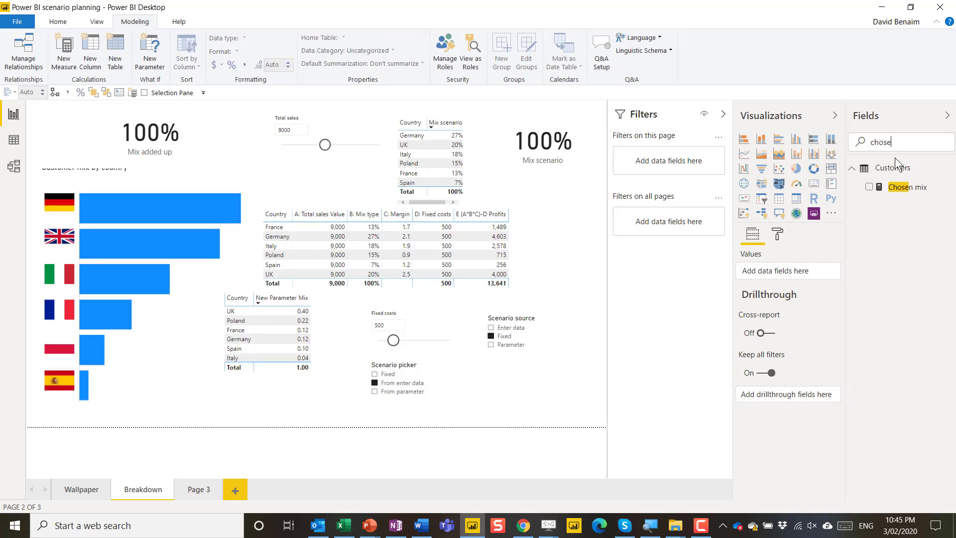
left_click_drag(896, 187, 498, 225)
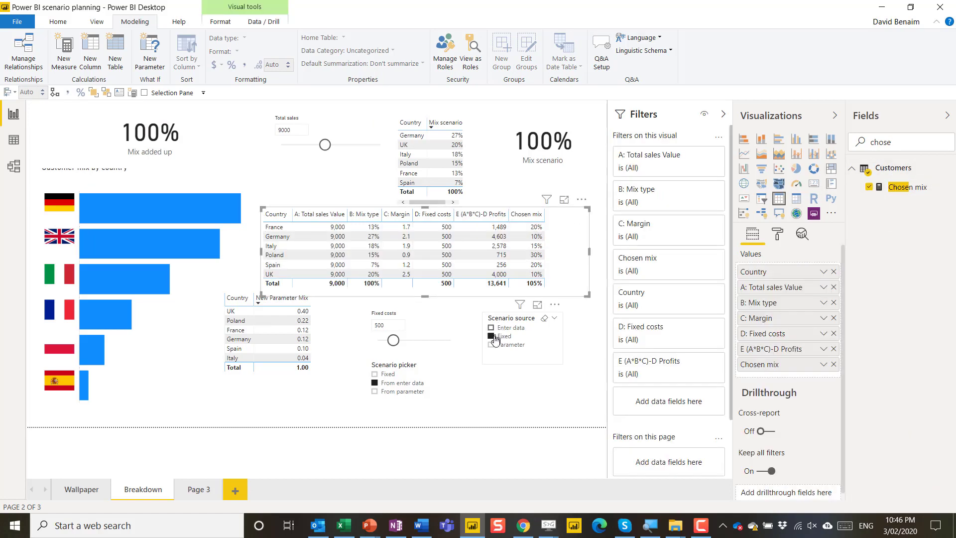
Try each Scenario picker option in the table, ending on From parameter.
left_click(375, 373)
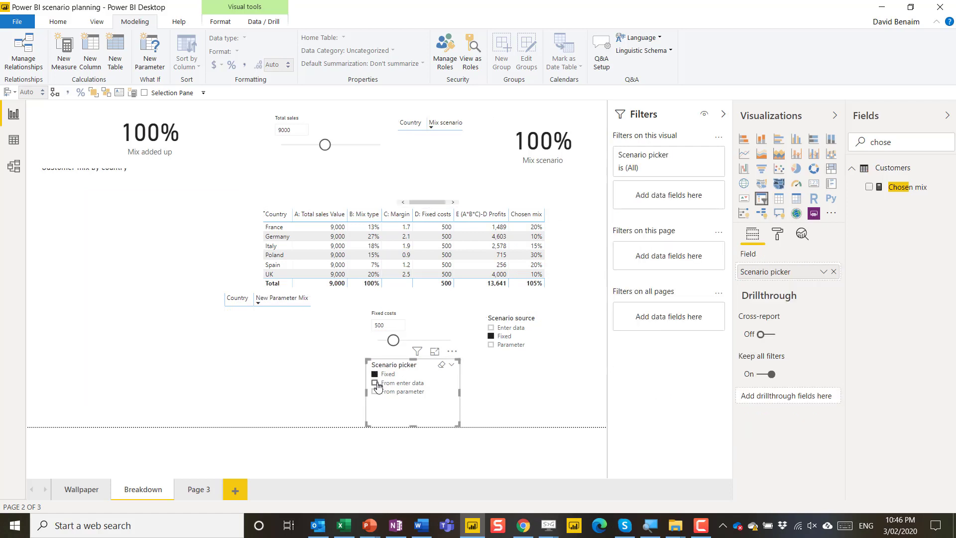
left_click(374, 391)
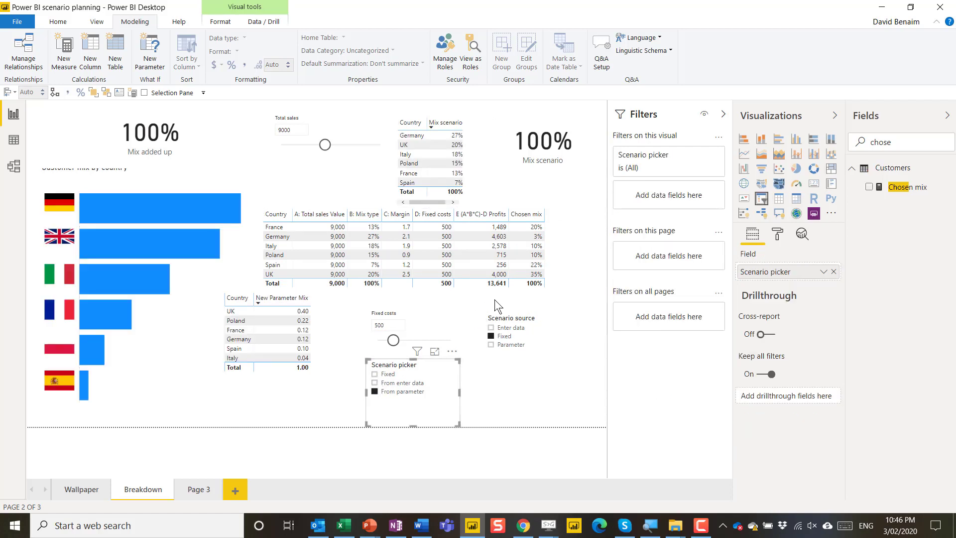
left_click(380, 384)
left_click(381, 374)
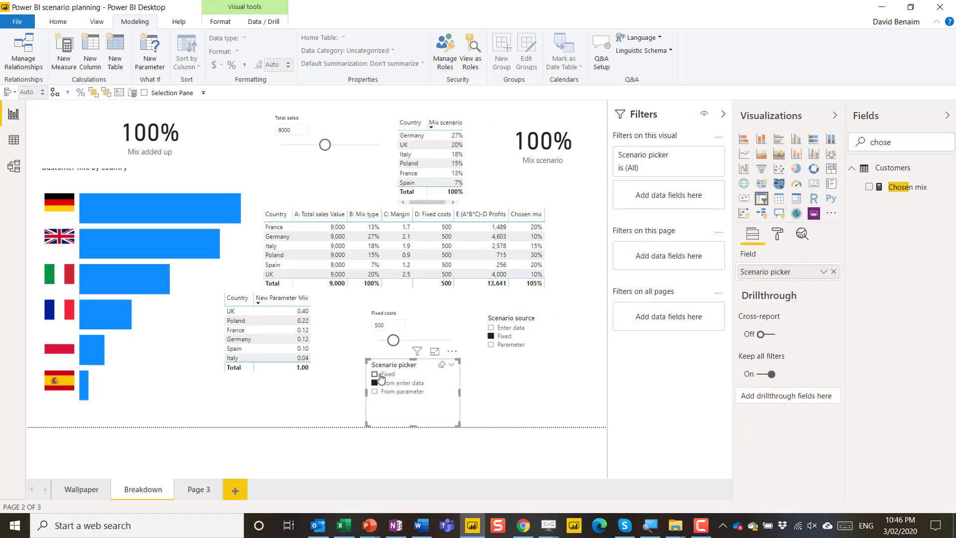
left_click(560, 237)
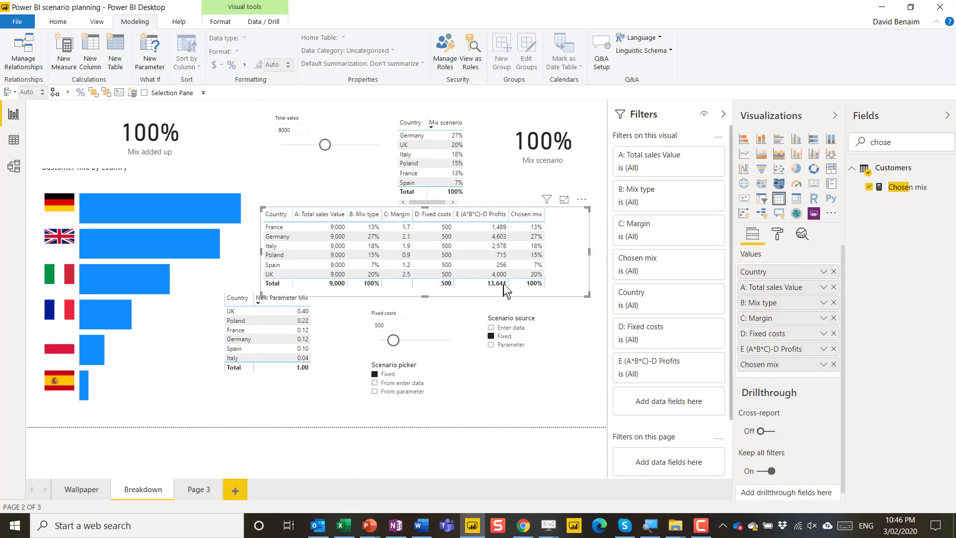
left_click(376, 391)
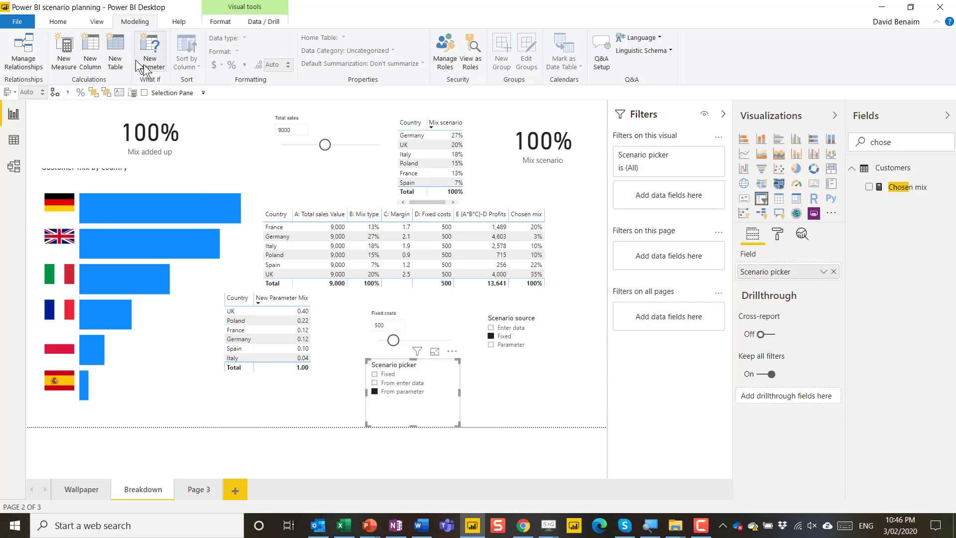
Review the current parameter values in Edit Parameters and close without changes.
left_click(57, 22)
left_click(190, 63)
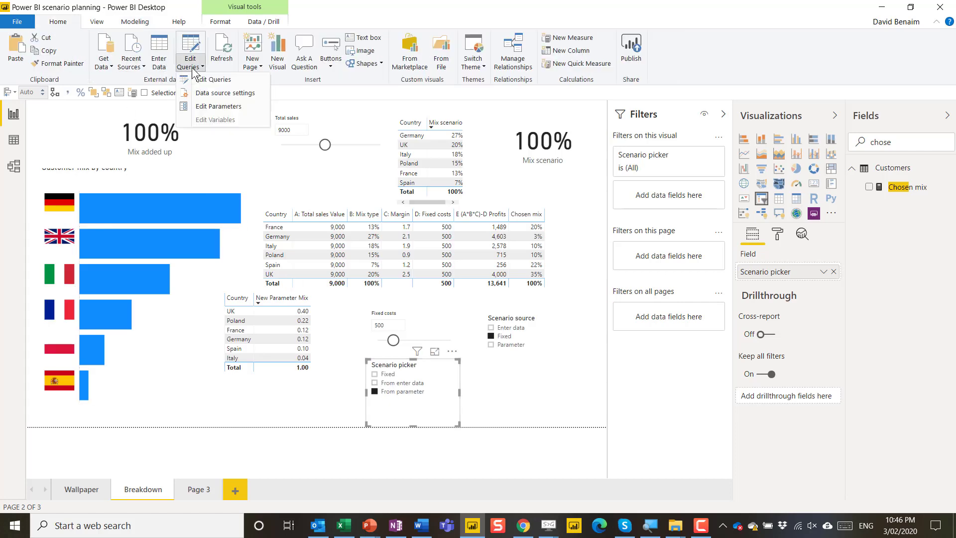
left_click(199, 107)
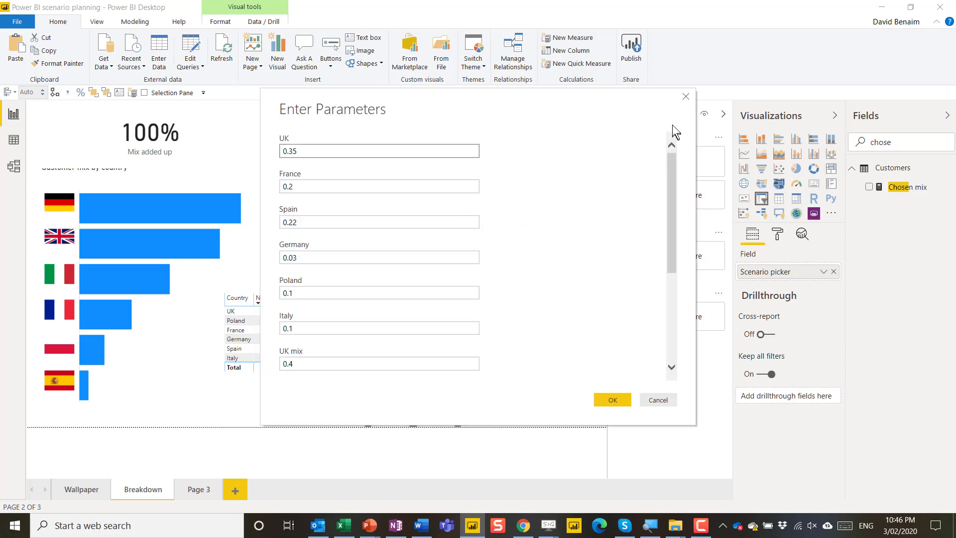
left_click(686, 96)
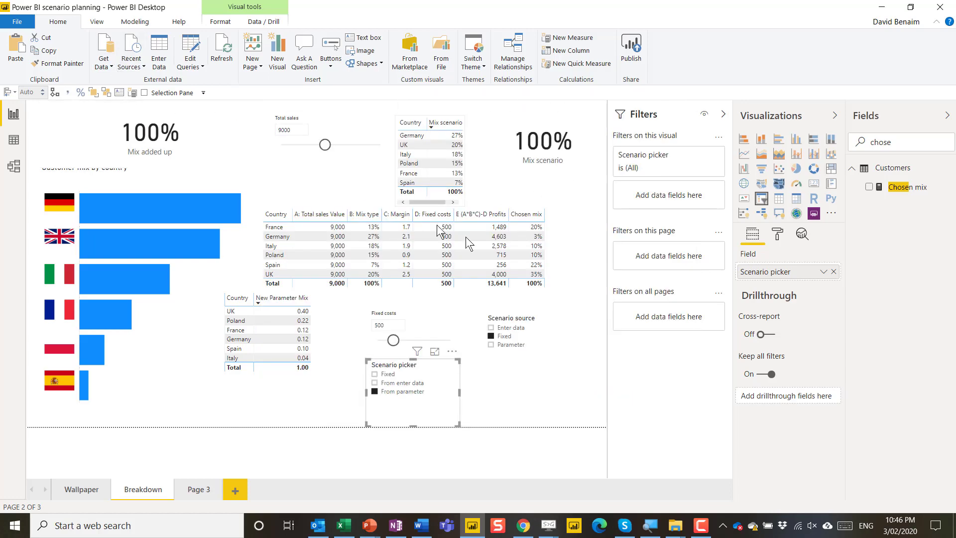
Open Enter data NEW mix in Power Query Editor and view its Source table without changes.
left_click(190, 50)
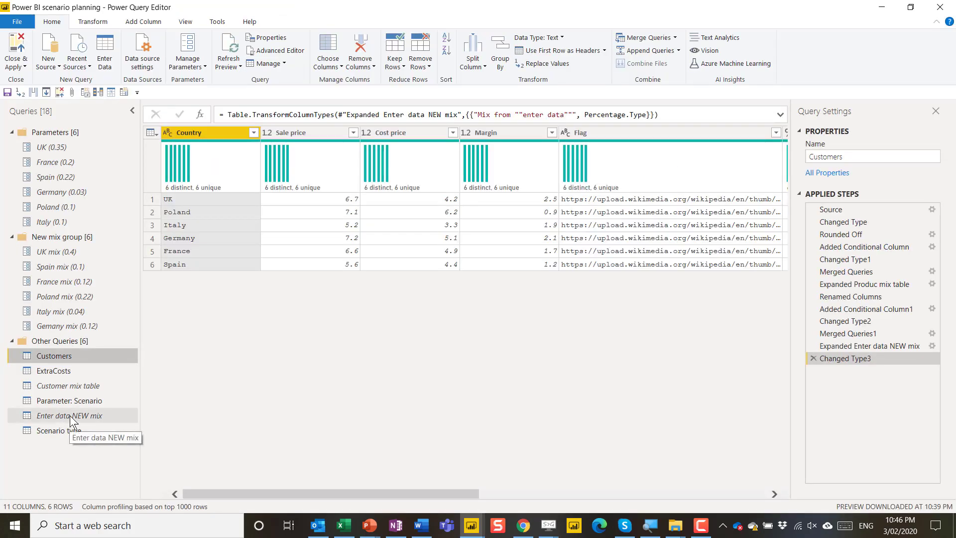
left_click(73, 418)
left_click(921, 209)
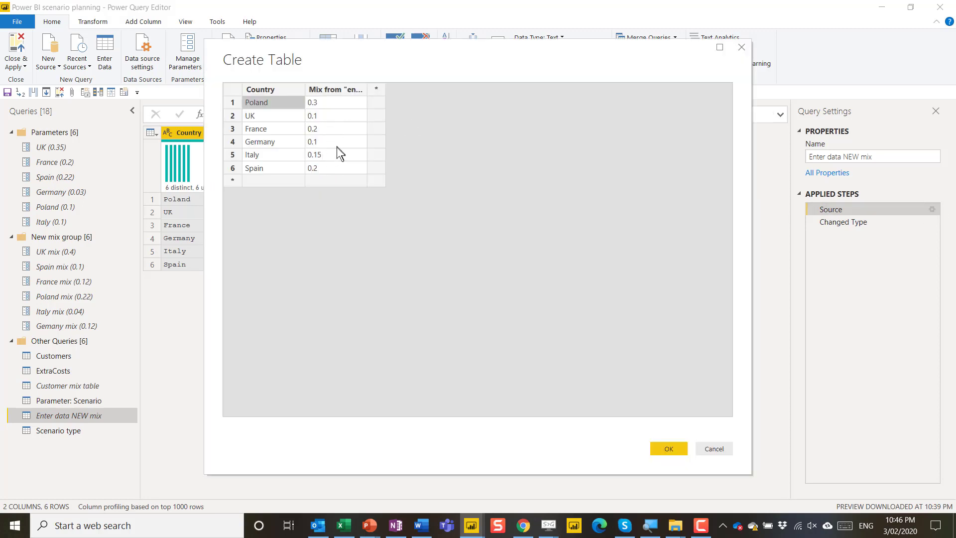
left_click(720, 450)
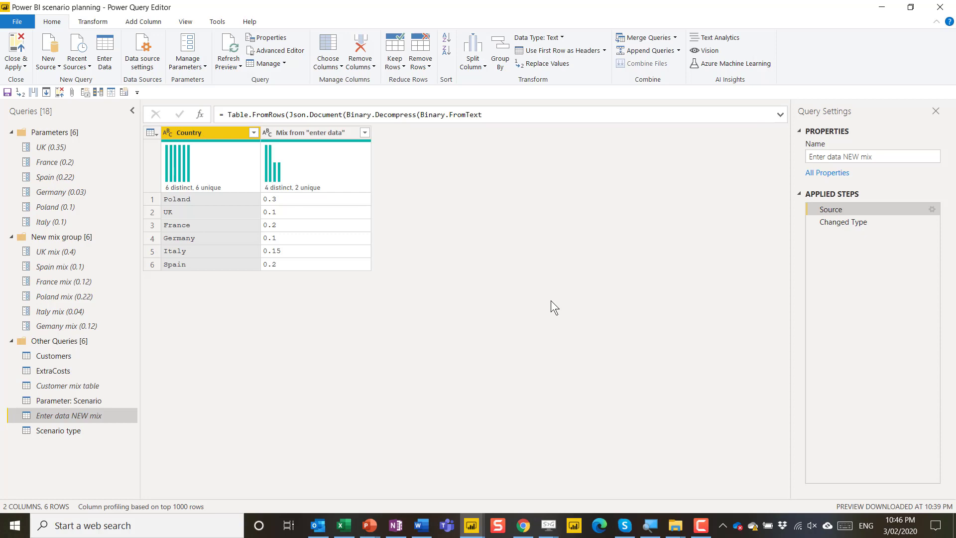